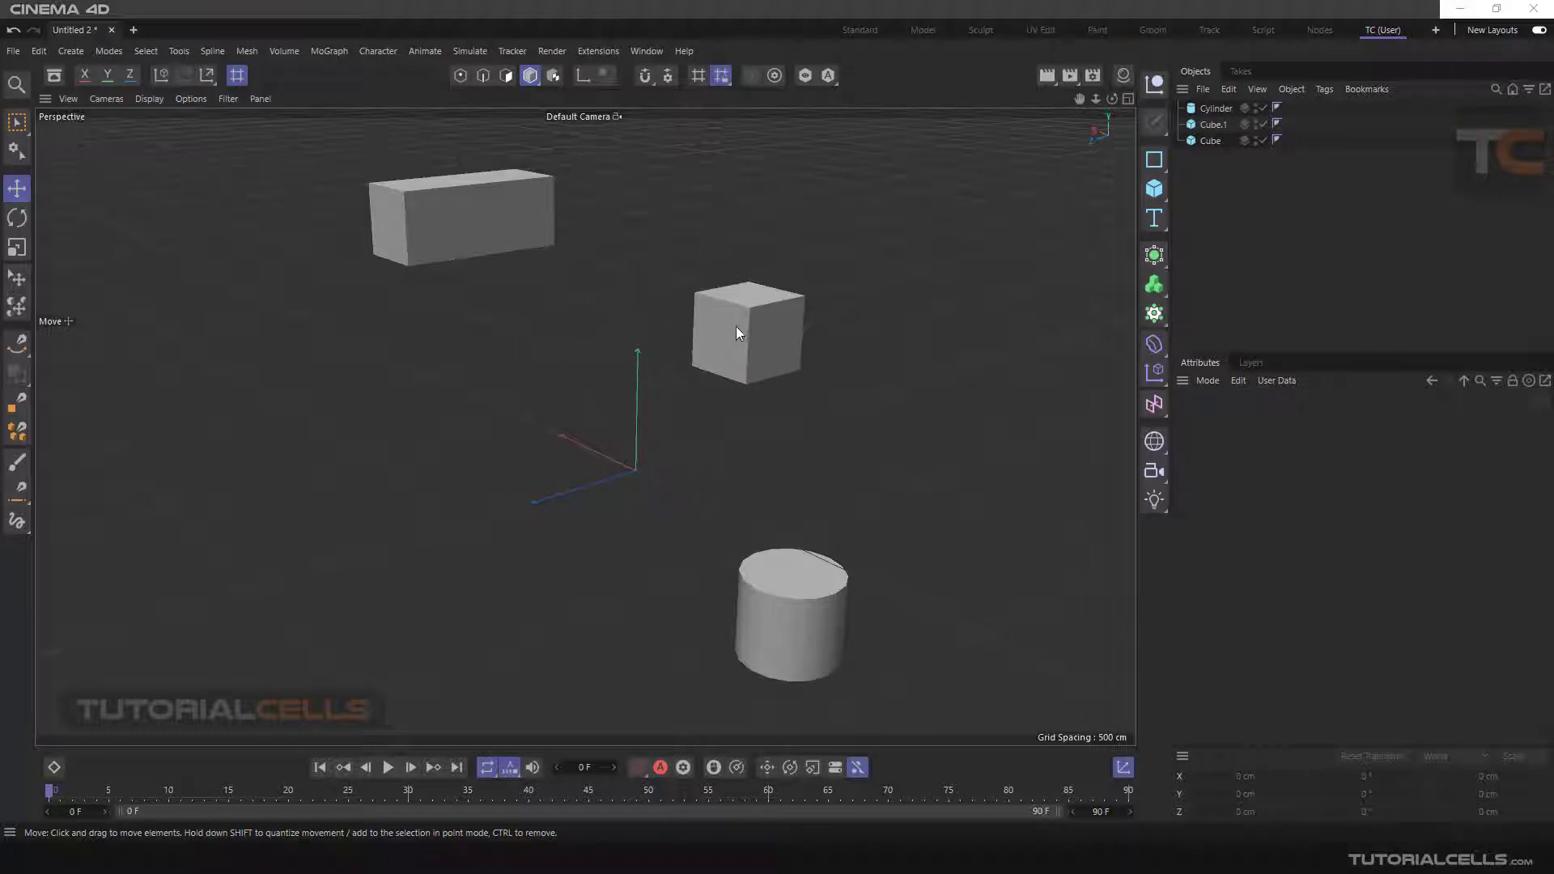
Step: Turn on Workplane mode, activate the Rotate tool, and switch Workplane mode off again
{"action": "left_click", "coordinate": [700, 77]}
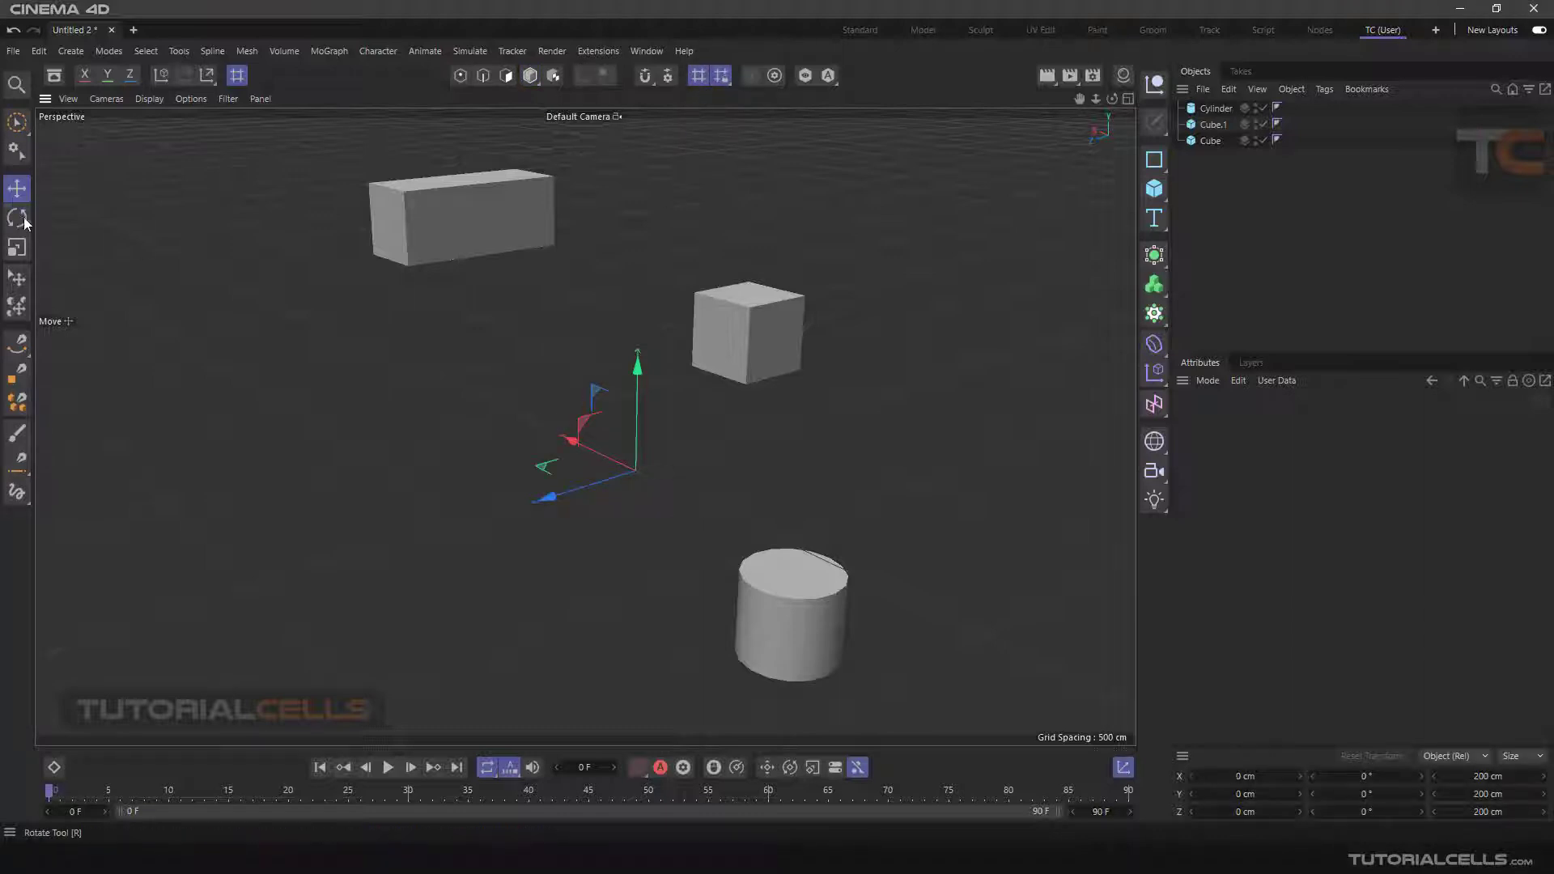
{"action": "key", "text": "r"}
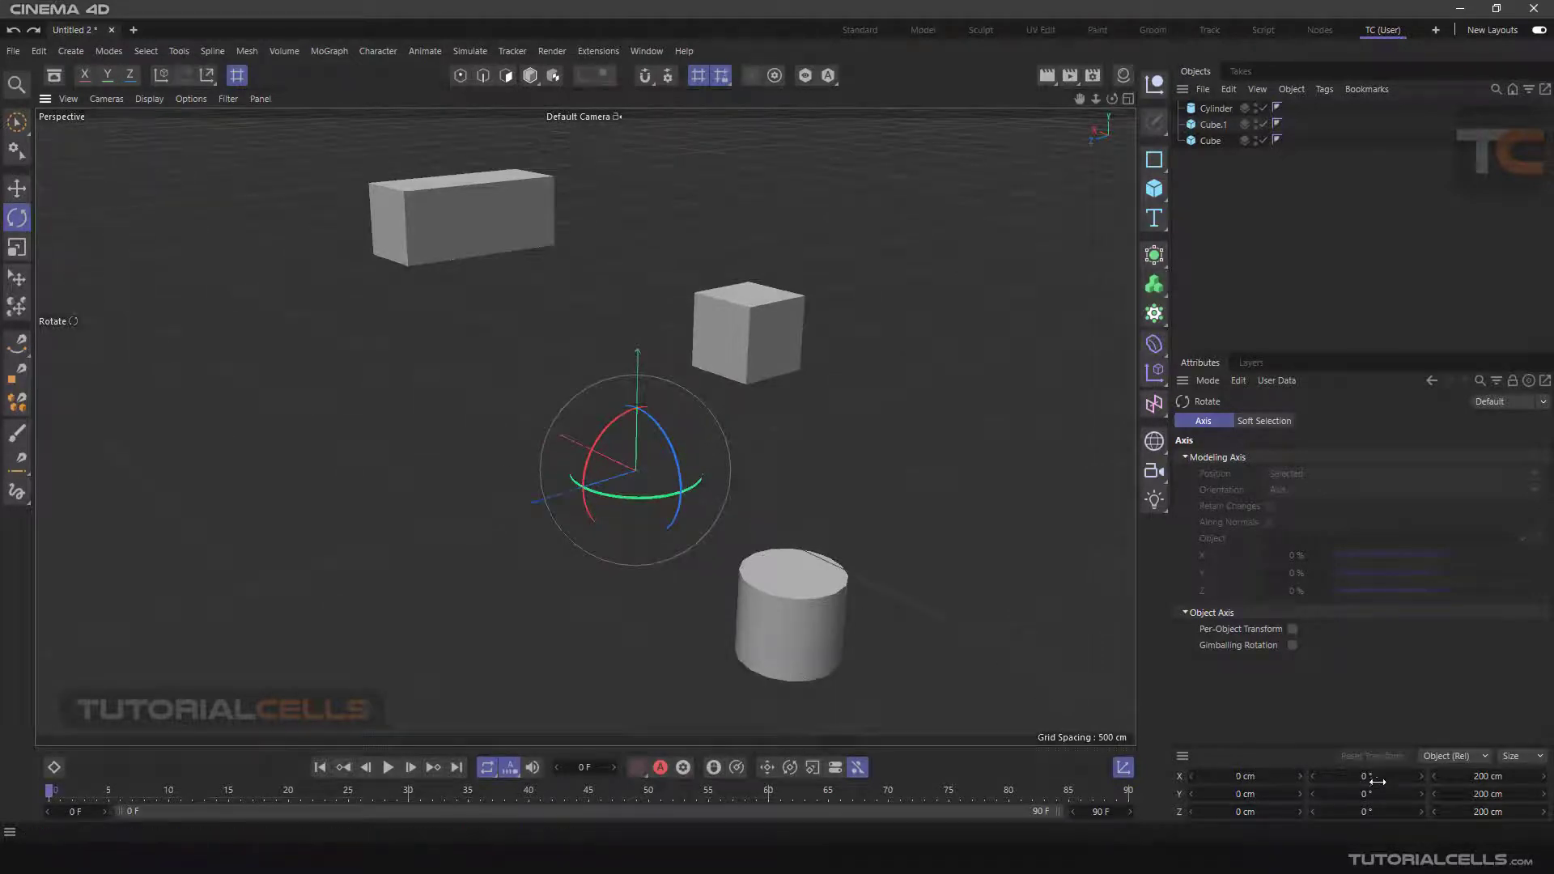
{"action": "left_click", "coordinate": [699, 78]}
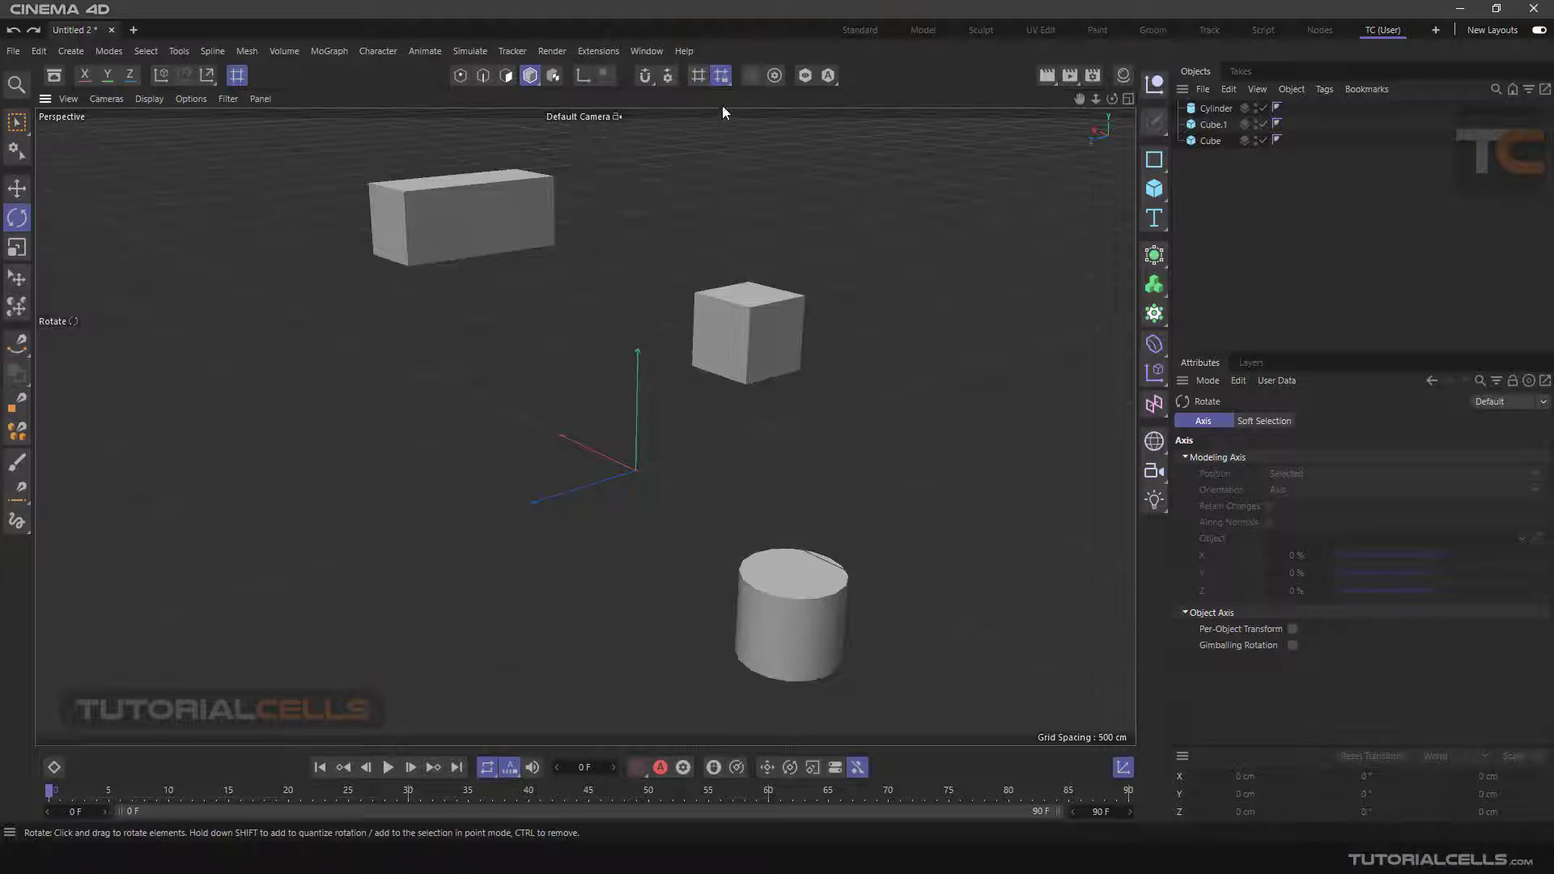
Step: Detach the workplane commands as a floating palette with large icons, enlarge it, and place it beside the objects in the viewport
{"action": "left_click", "coordinate": [723, 77]}
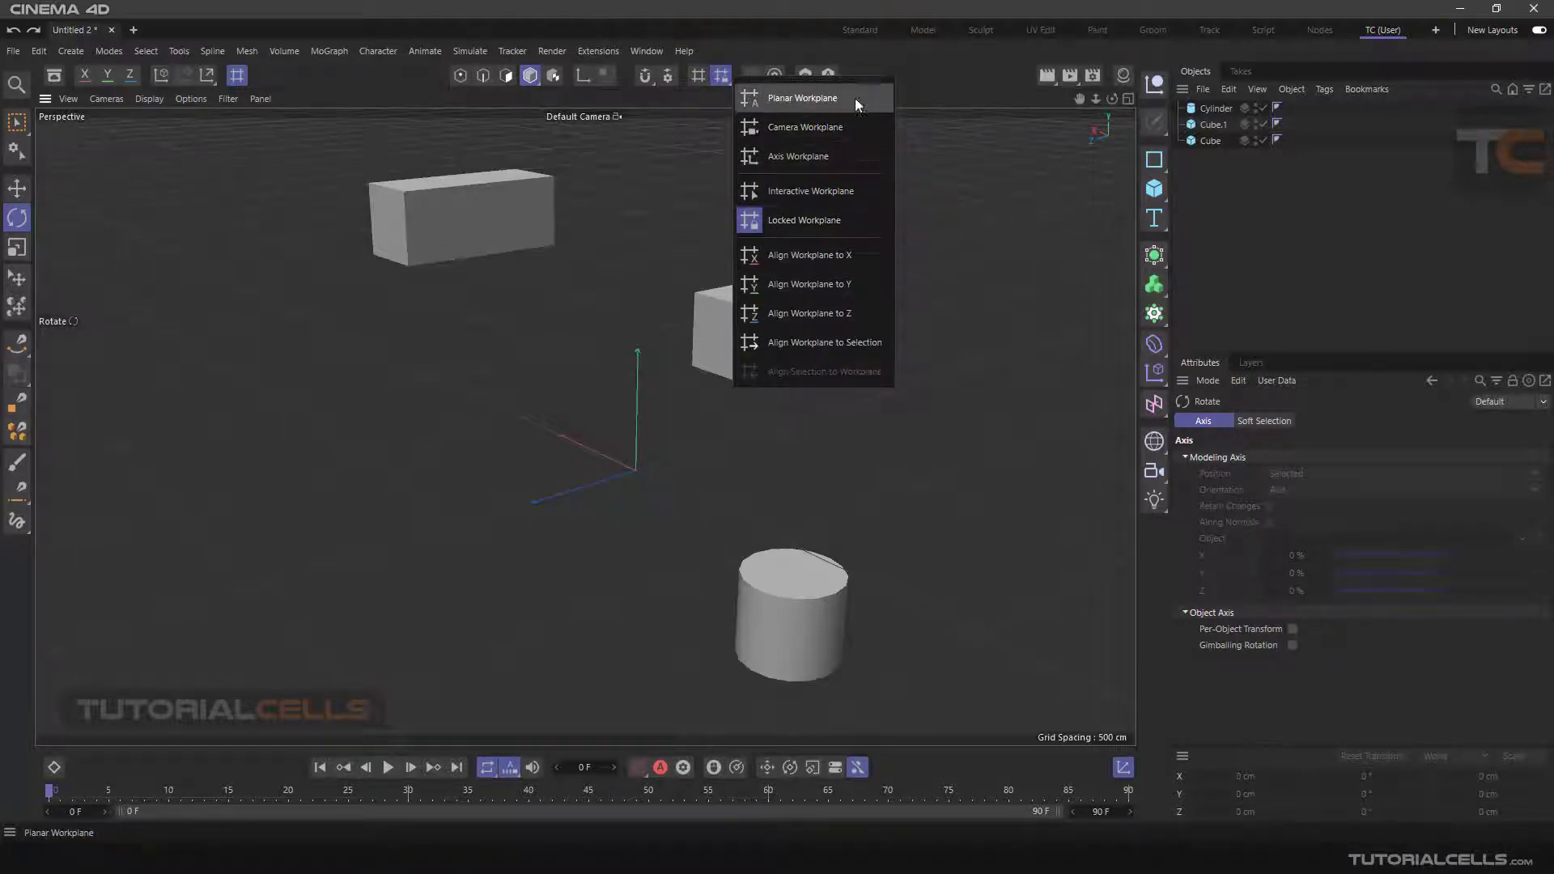
{"action": "left_click", "coordinate": [867, 79]}
{"action": "left_click_drag", "start_coordinate": [824, 70], "coordinate": [926, 154]}
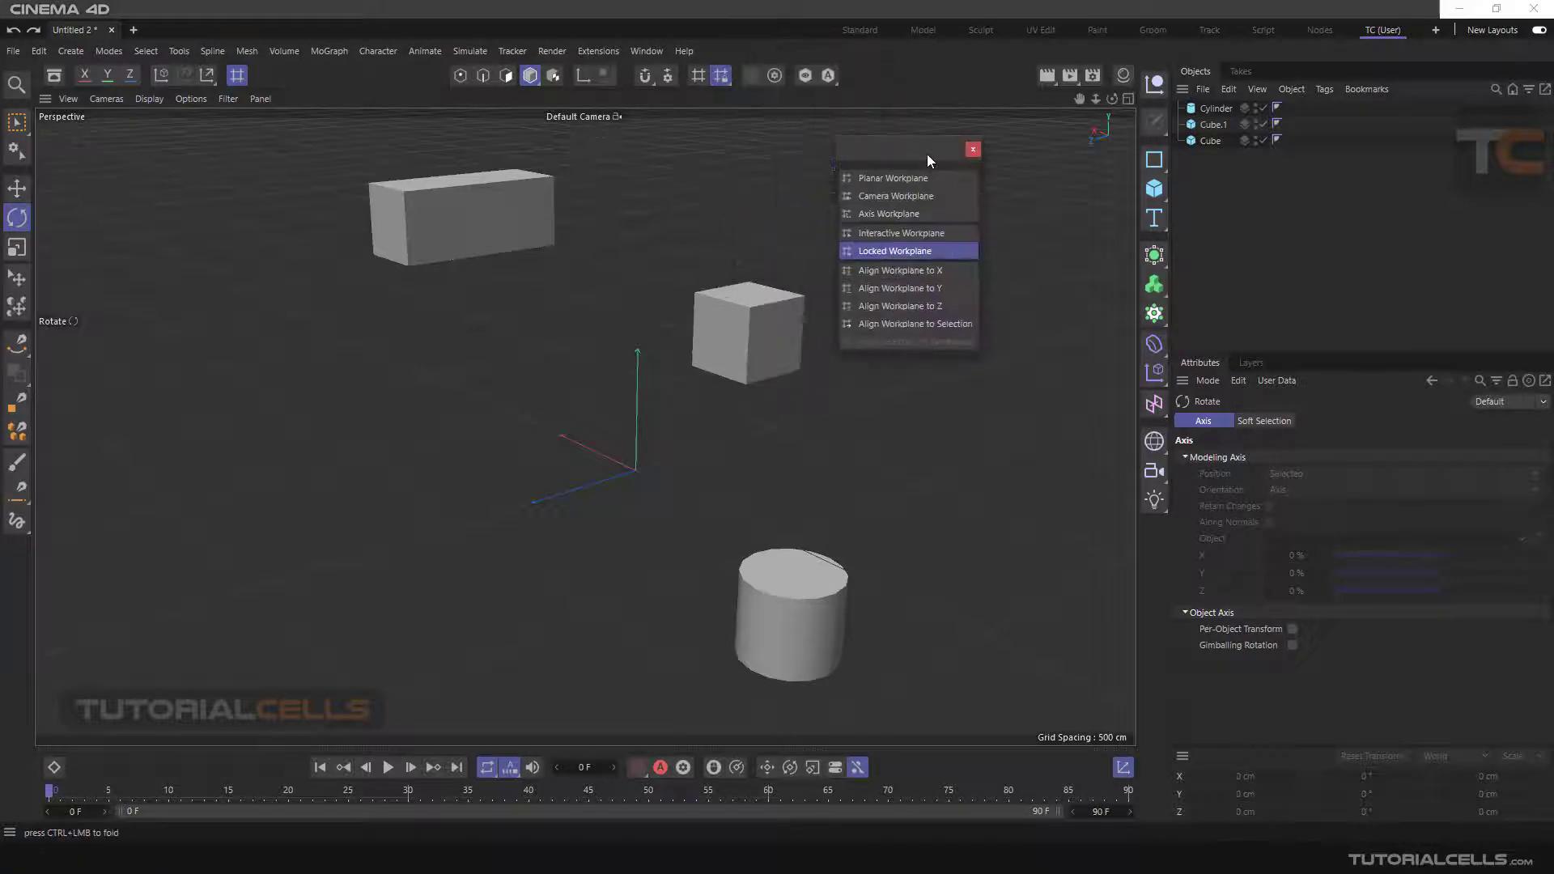
{"action": "right_click", "coordinate": [916, 200]}
{"action": "mouse_move", "coordinate": [965, 441]}
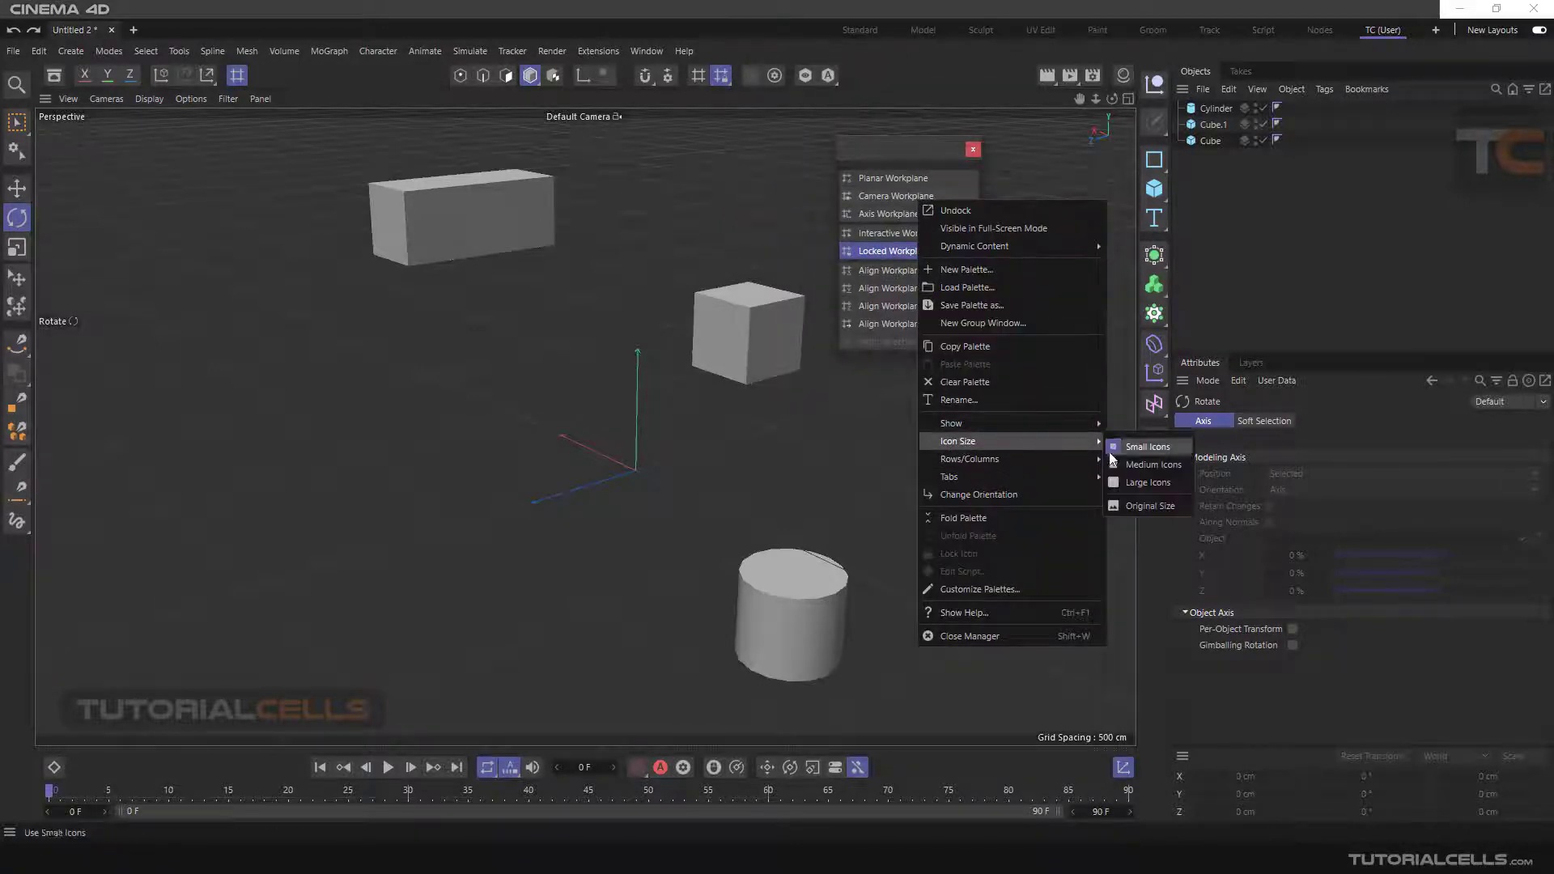
{"action": "left_click", "coordinate": [1123, 483]}
{"action": "left_click_drag", "start_coordinate": [915, 361], "coordinate": [955, 466]}
{"action": "left_click_drag", "start_coordinate": [927, 162], "coordinate": [1057, 206]}
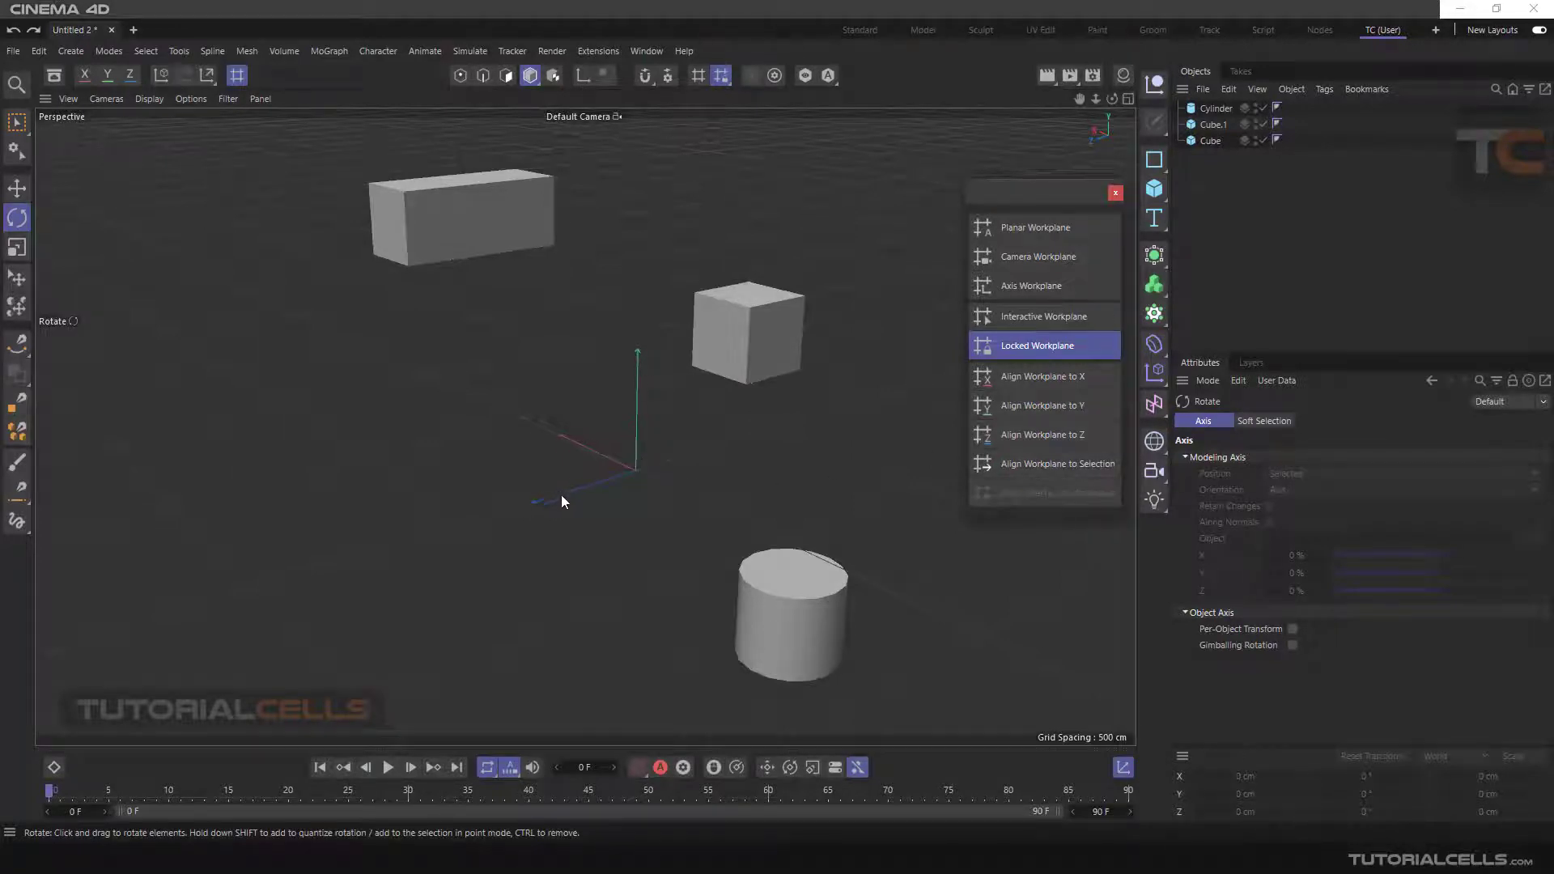
Step: Align the workplane to X, Y and Z in turn to compare the grid orientations
{"action": "left_click", "coordinate": [1042, 378]}
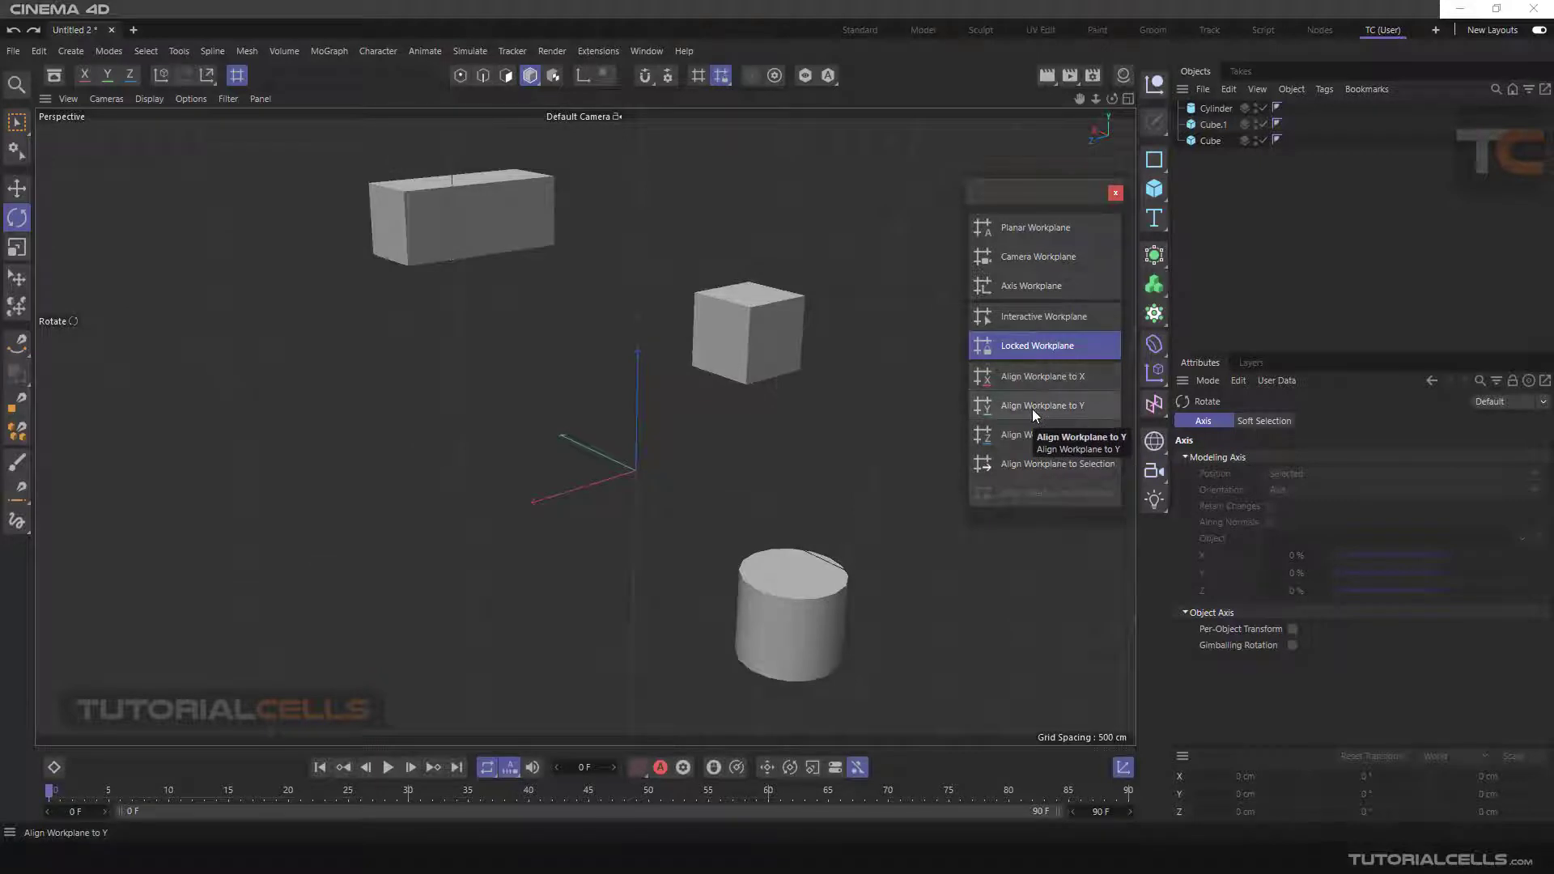
{"action": "left_click", "coordinate": [1032, 409]}
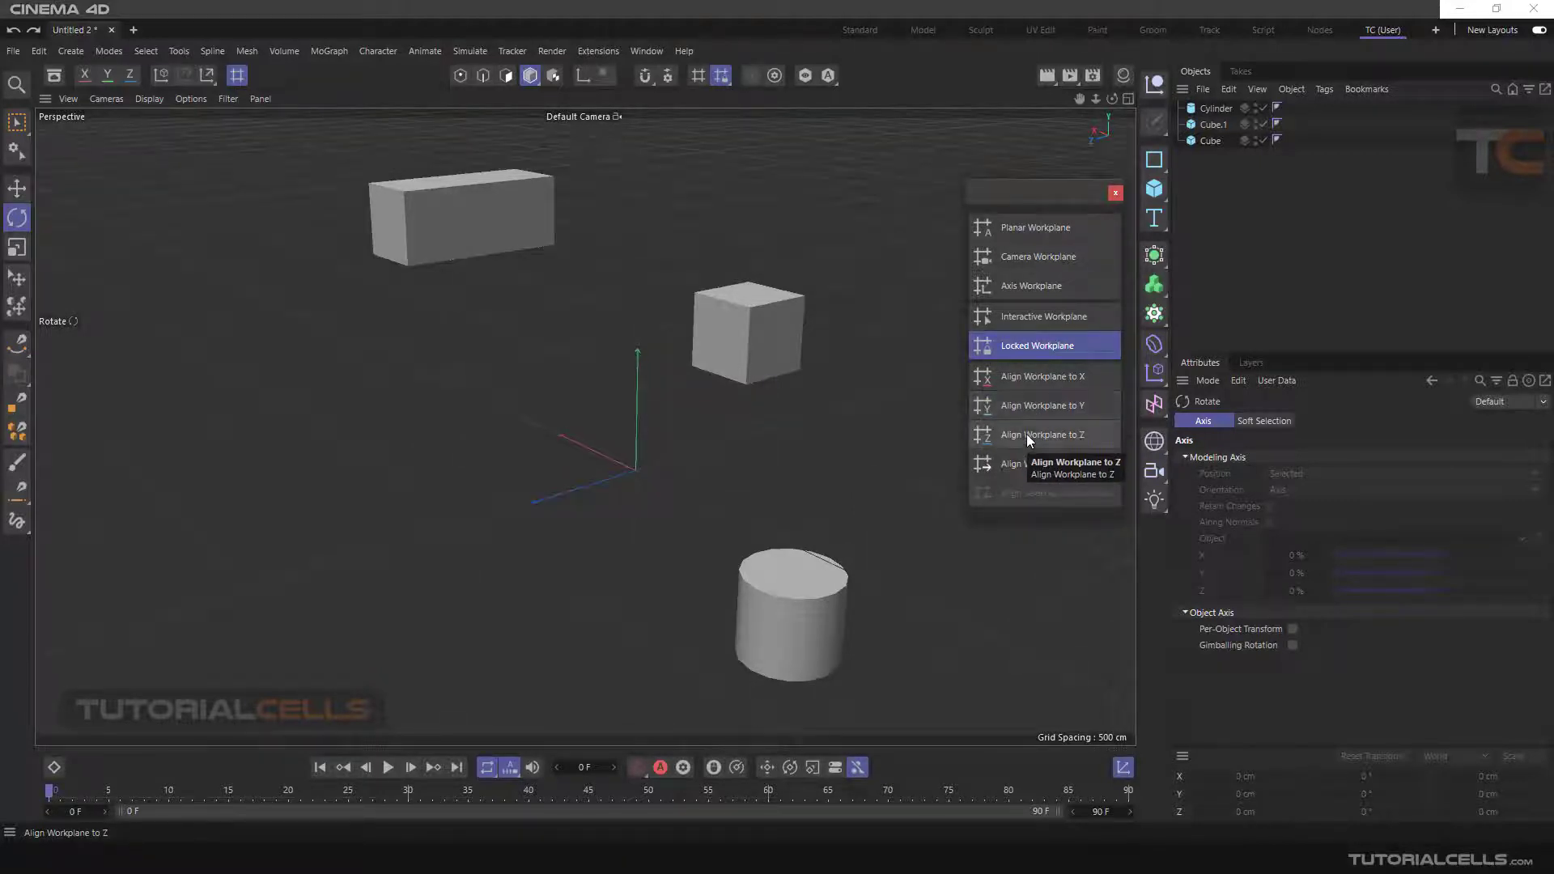
{"action": "left_click", "coordinate": [1027, 436]}
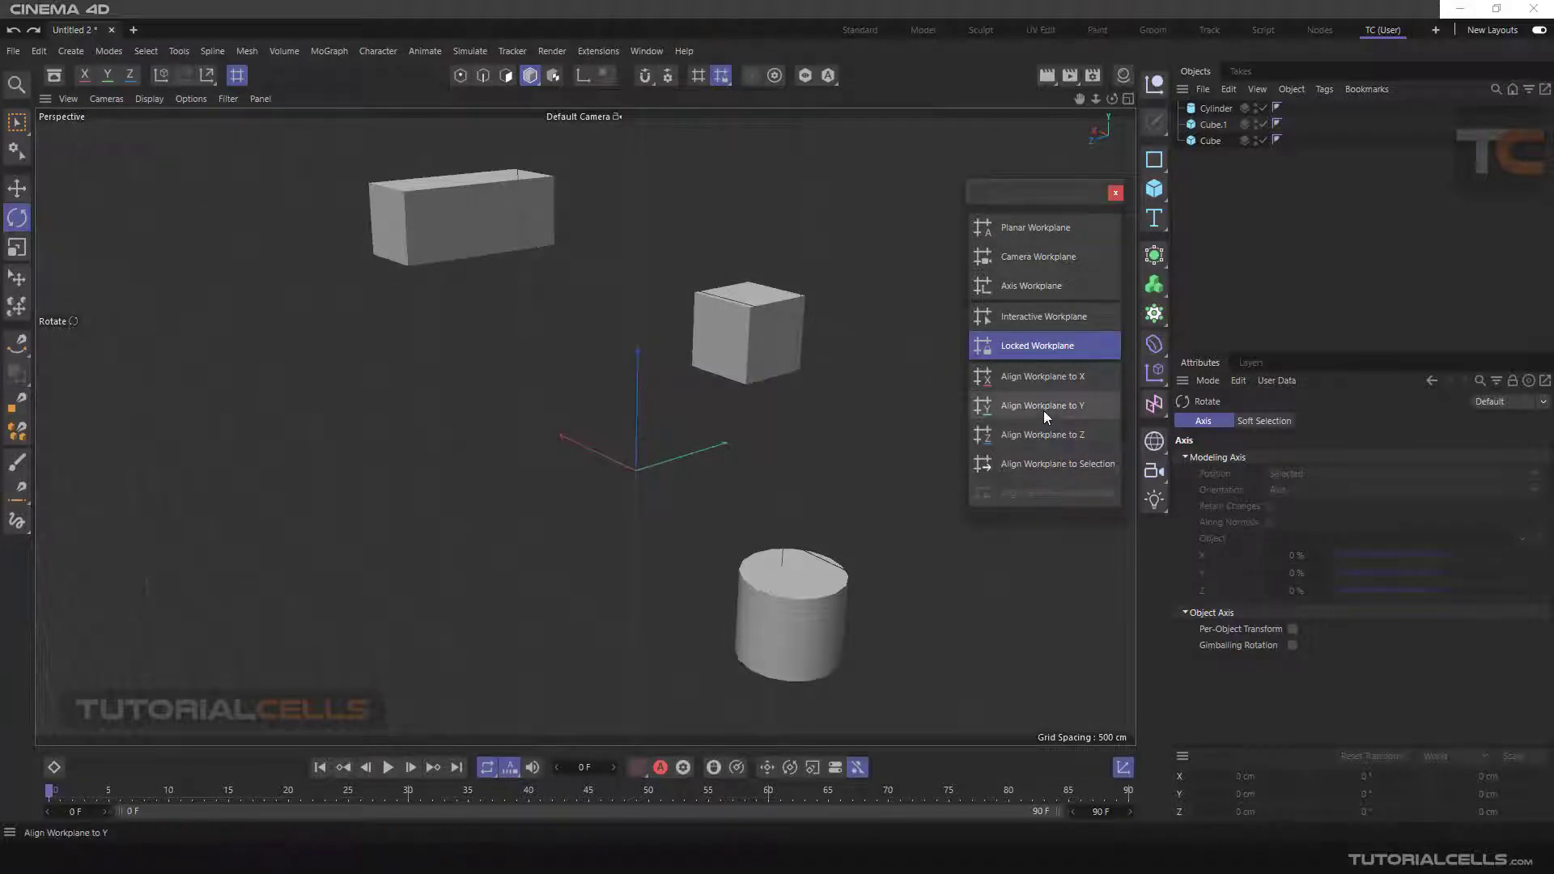
{"action": "mouse_move", "coordinate": [596, 422]}
{"action": "left_mouse_down", "text": "alt"}
{"action": "mouse_move", "coordinate": [876, 397]}
{"action": "mouse_move", "coordinate": [600, 434]}
{"action": "left_mouse_up", "text": "alt"}
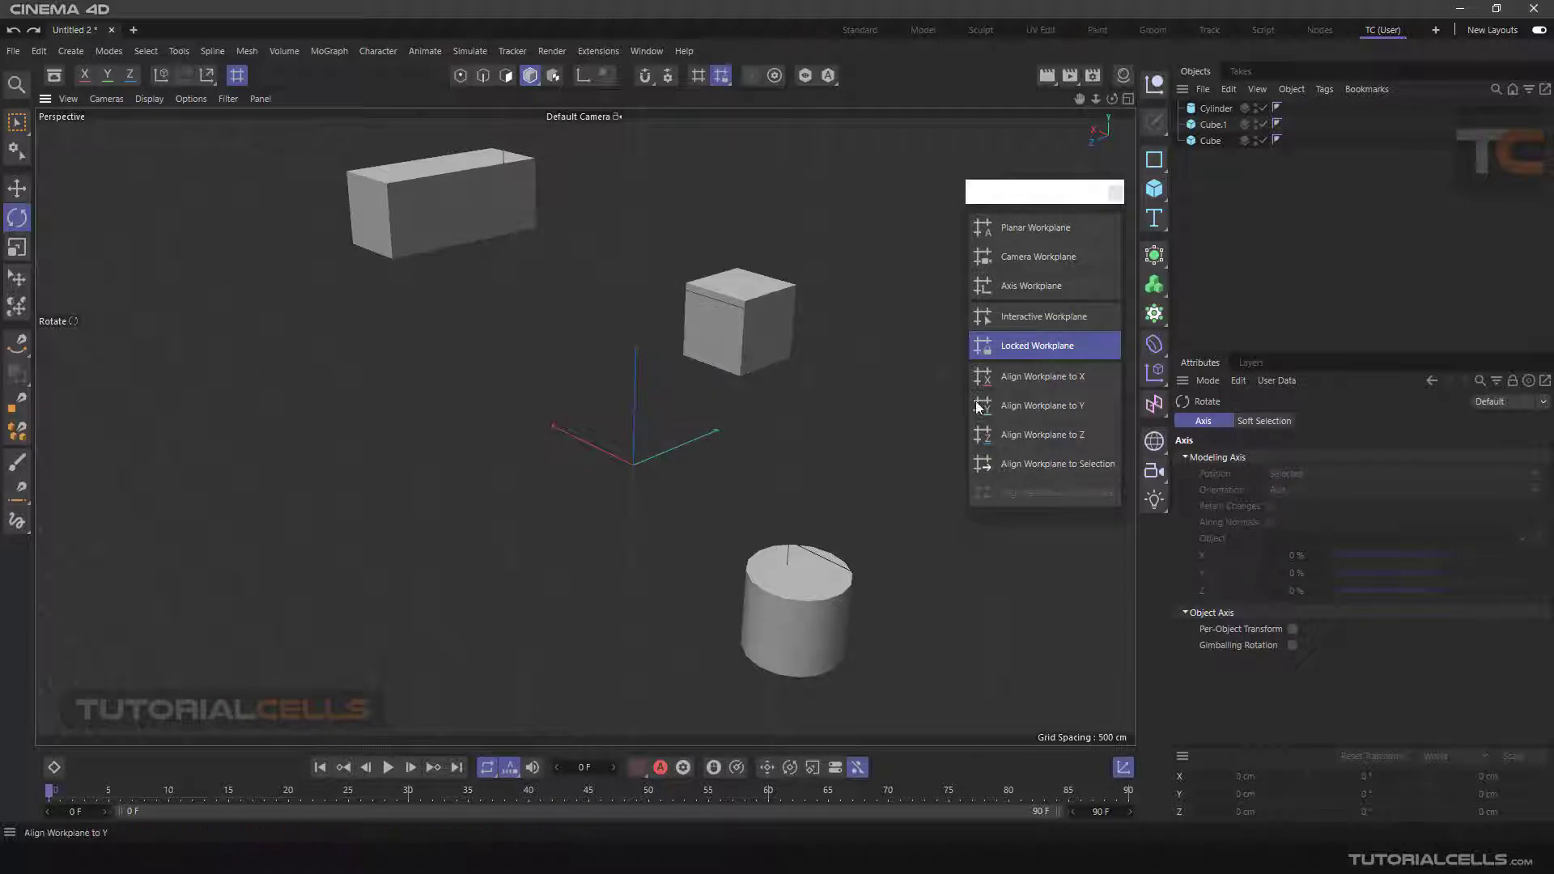
Step: Align the workplane to X and add a cone, a rectangle spline and a null on it
{"action": "left_click", "coordinate": [1018, 378]}
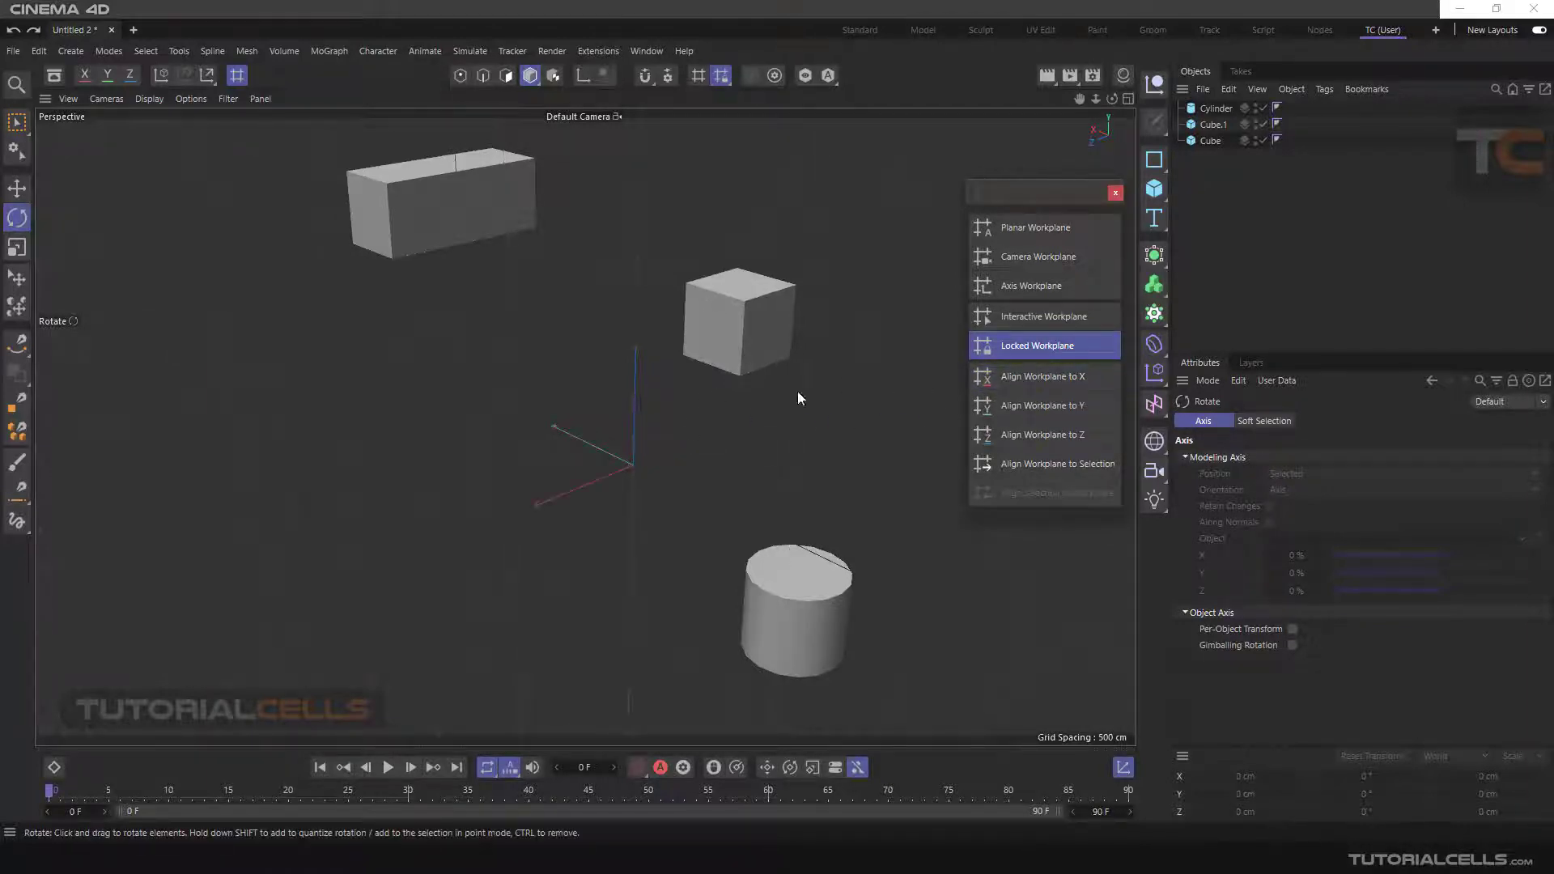
{"action": "left_click", "coordinate": [1155, 191]}
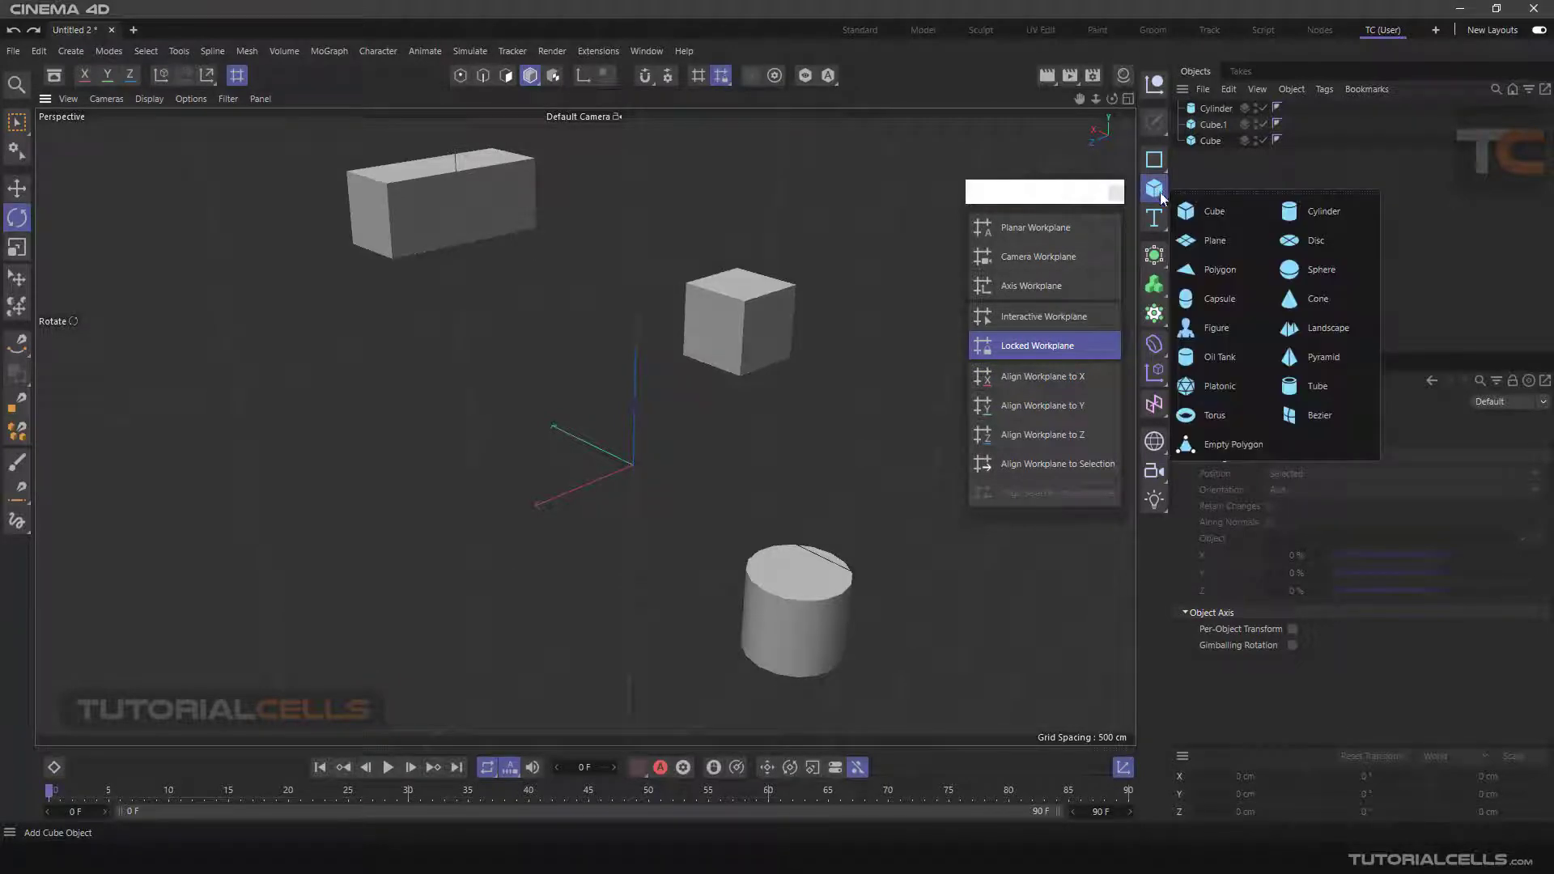
{"action": "left_click", "coordinate": [1304, 299]}
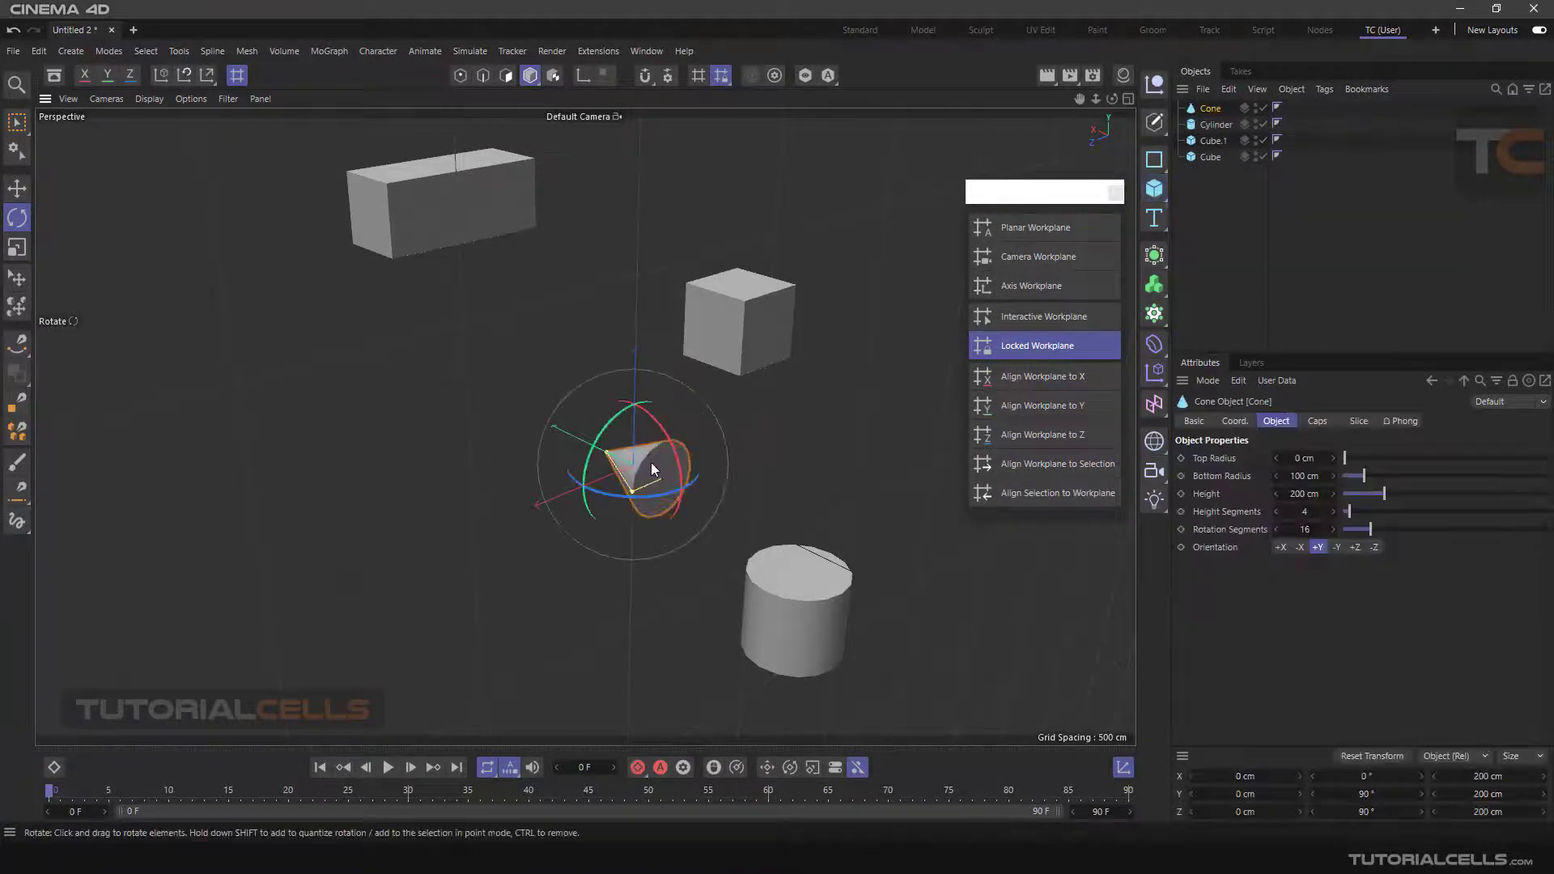
{"action": "mouse_move", "coordinate": [652, 466]}
{"action": "left_mouse_down", "text": "alt"}
{"action": "mouse_move", "coordinate": [808, 434]}
{"action": "mouse_move", "coordinate": [678, 456]}
{"action": "left_mouse_up", "text": "alt"}
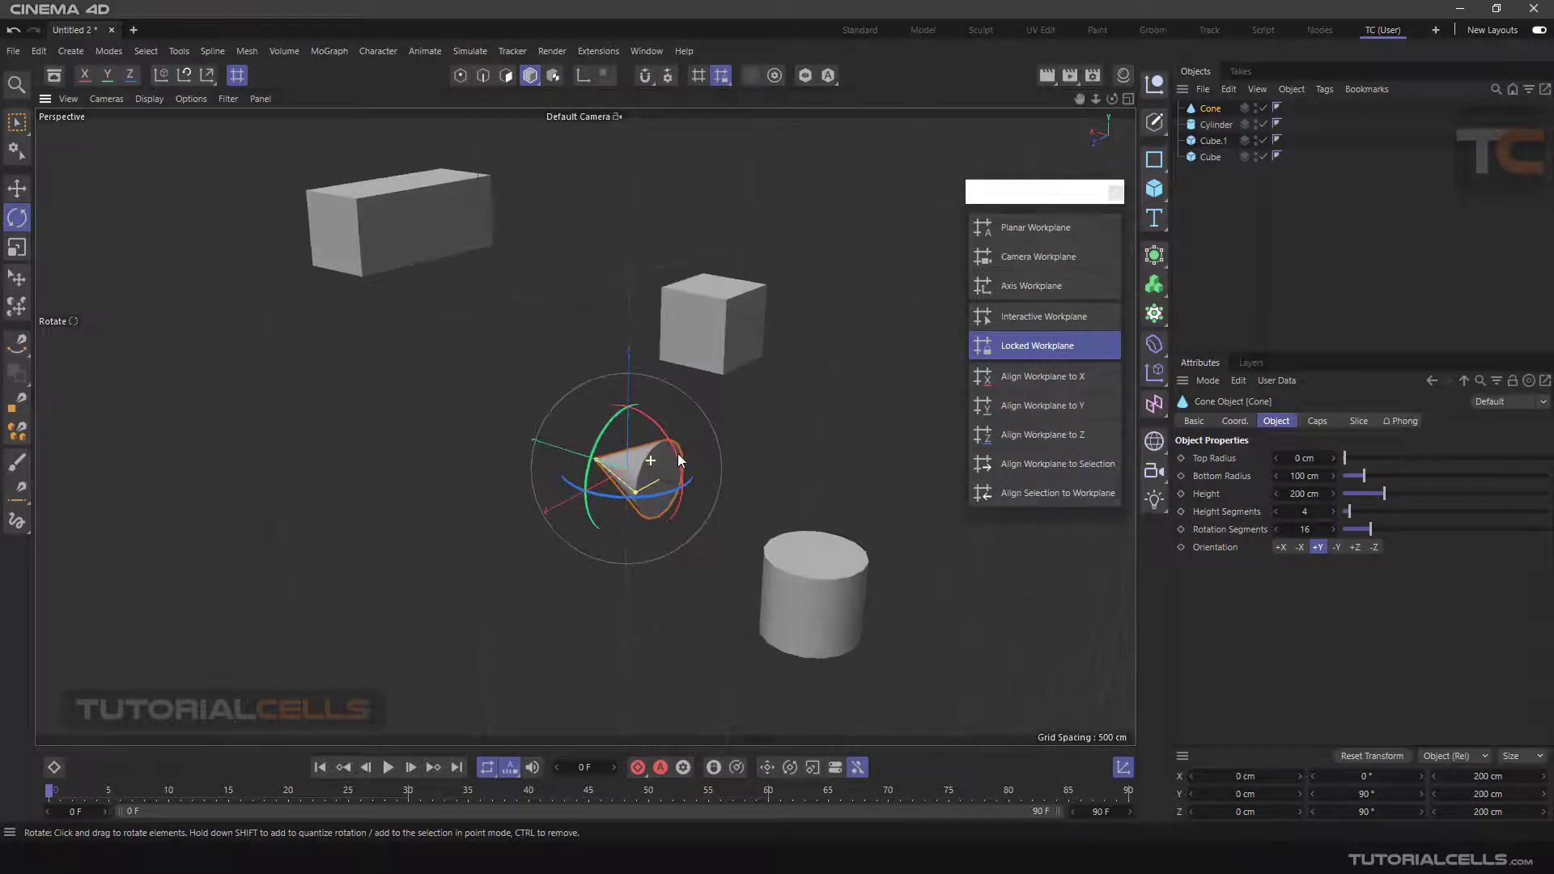
{"action": "left_click", "coordinate": [1154, 159]}
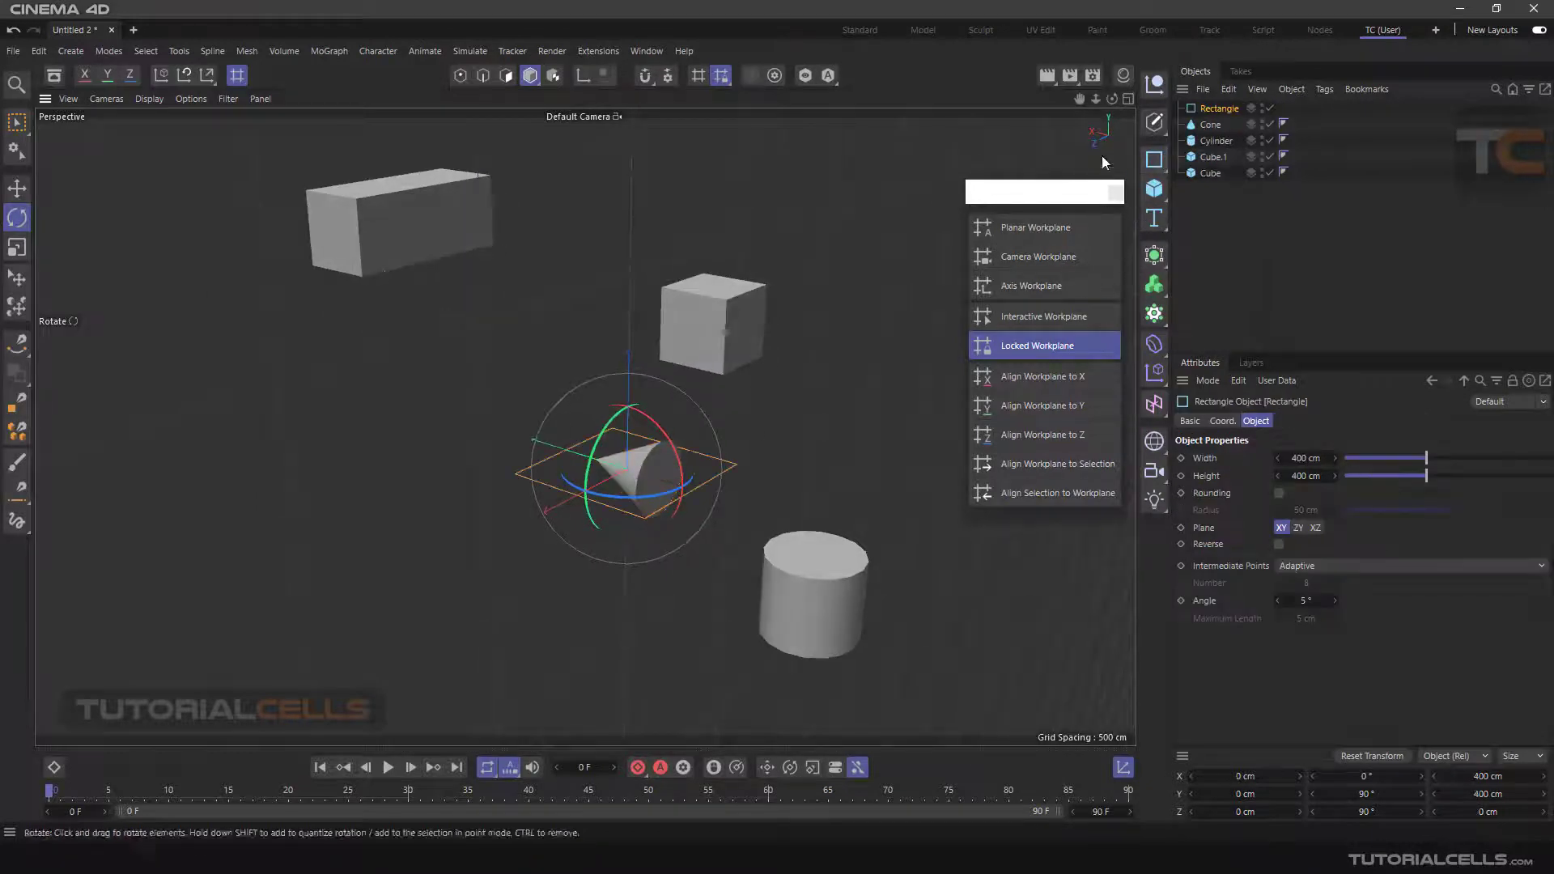
{"action": "left_click", "coordinate": [1154, 83]}
{"action": "mouse_move", "coordinate": [636, 464]}
{"action": "left_mouse_down", "text": "alt"}
{"action": "mouse_move", "coordinate": [659, 396]}
{"action": "mouse_move", "coordinate": [626, 463]}
{"action": "mouse_move", "coordinate": [640, 453]}
{"action": "left_mouse_up", "text": "alt"}
Step: Delete the null, rectangle and cone, and align the workplane to Y
{"action": "left_click", "coordinate": [1213, 126], "text": "ctrl"}
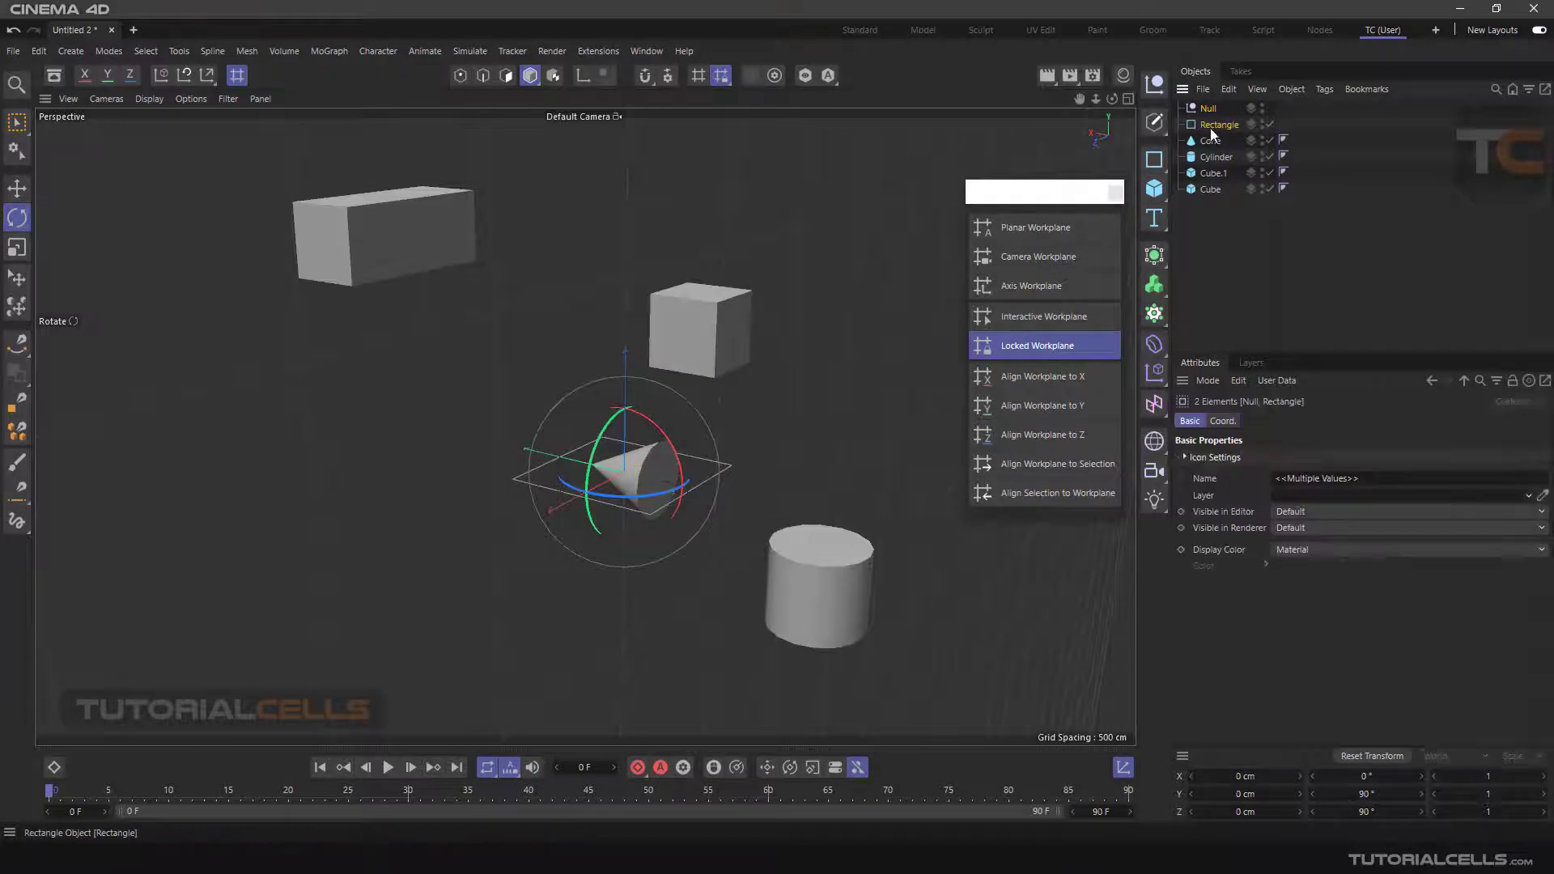
{"action": "left_click", "coordinate": [1212, 142], "text": "ctrl"}
{"action": "key", "text": "Delete"}
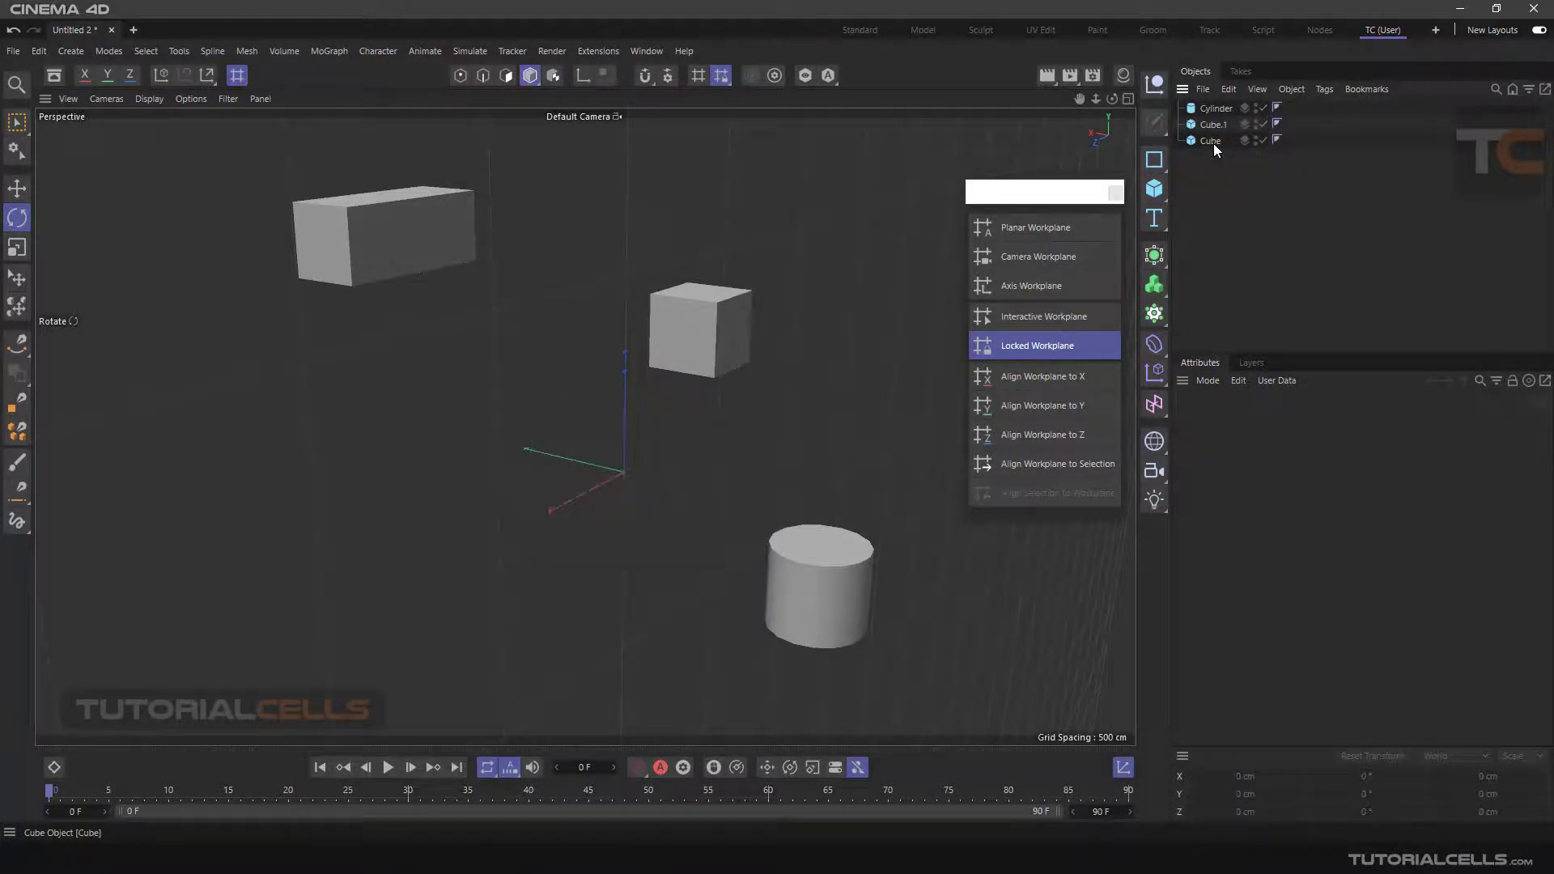
{"action": "left_click", "coordinate": [1032, 409]}
{"action": "left_click_drag", "start_coordinate": [939, 413], "coordinate": [674, 402], "text": "alt"}
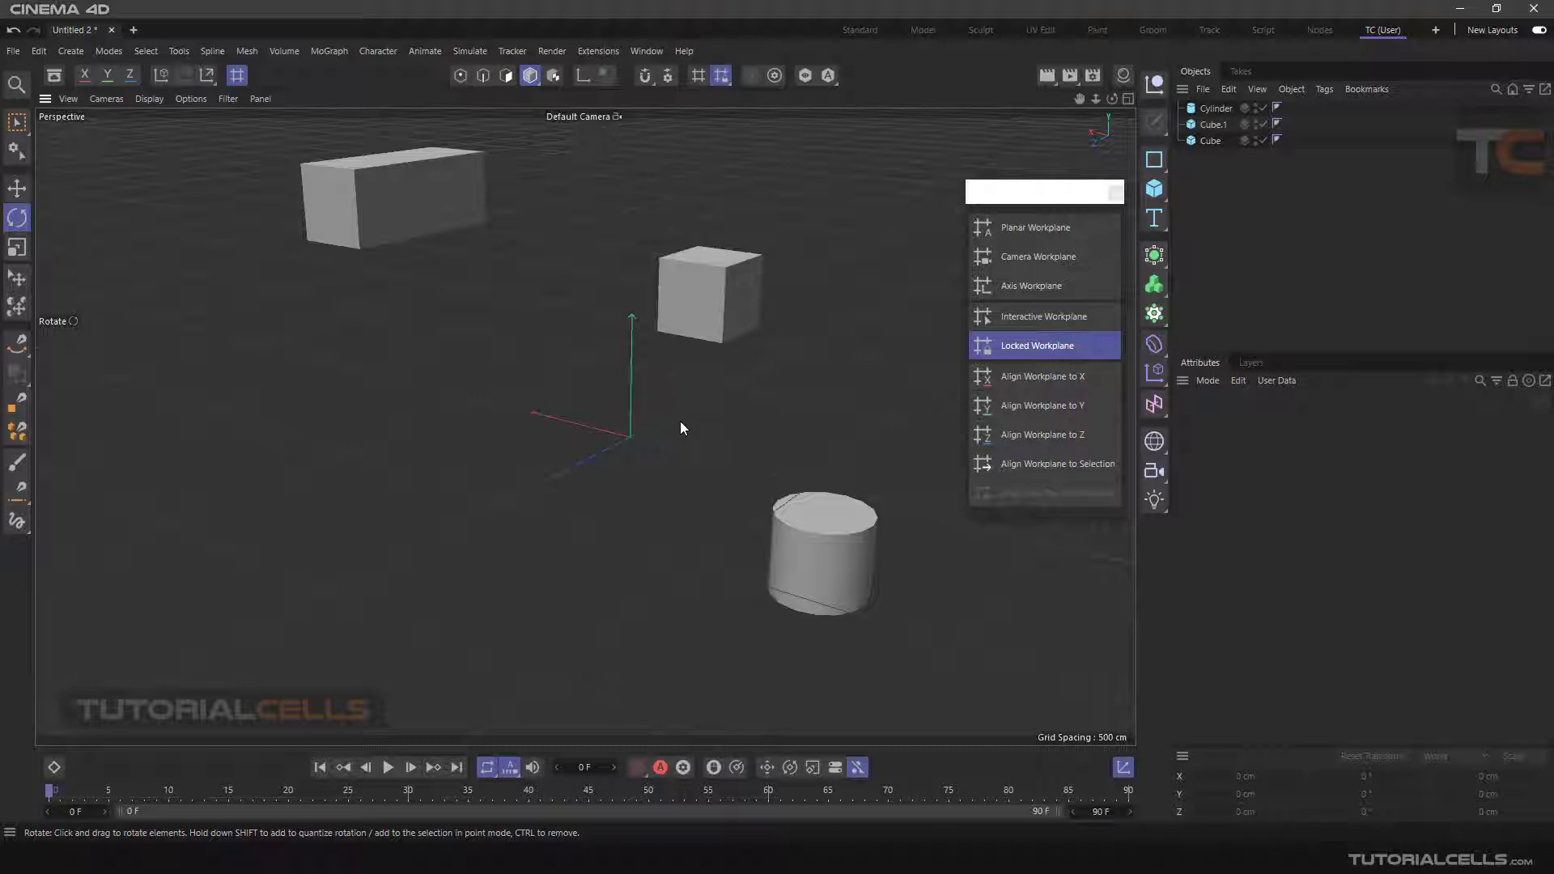
Step: Raise the small cube to about Y 403 cm and align the workplane to it
{"action": "left_click", "coordinate": [1013, 463]}
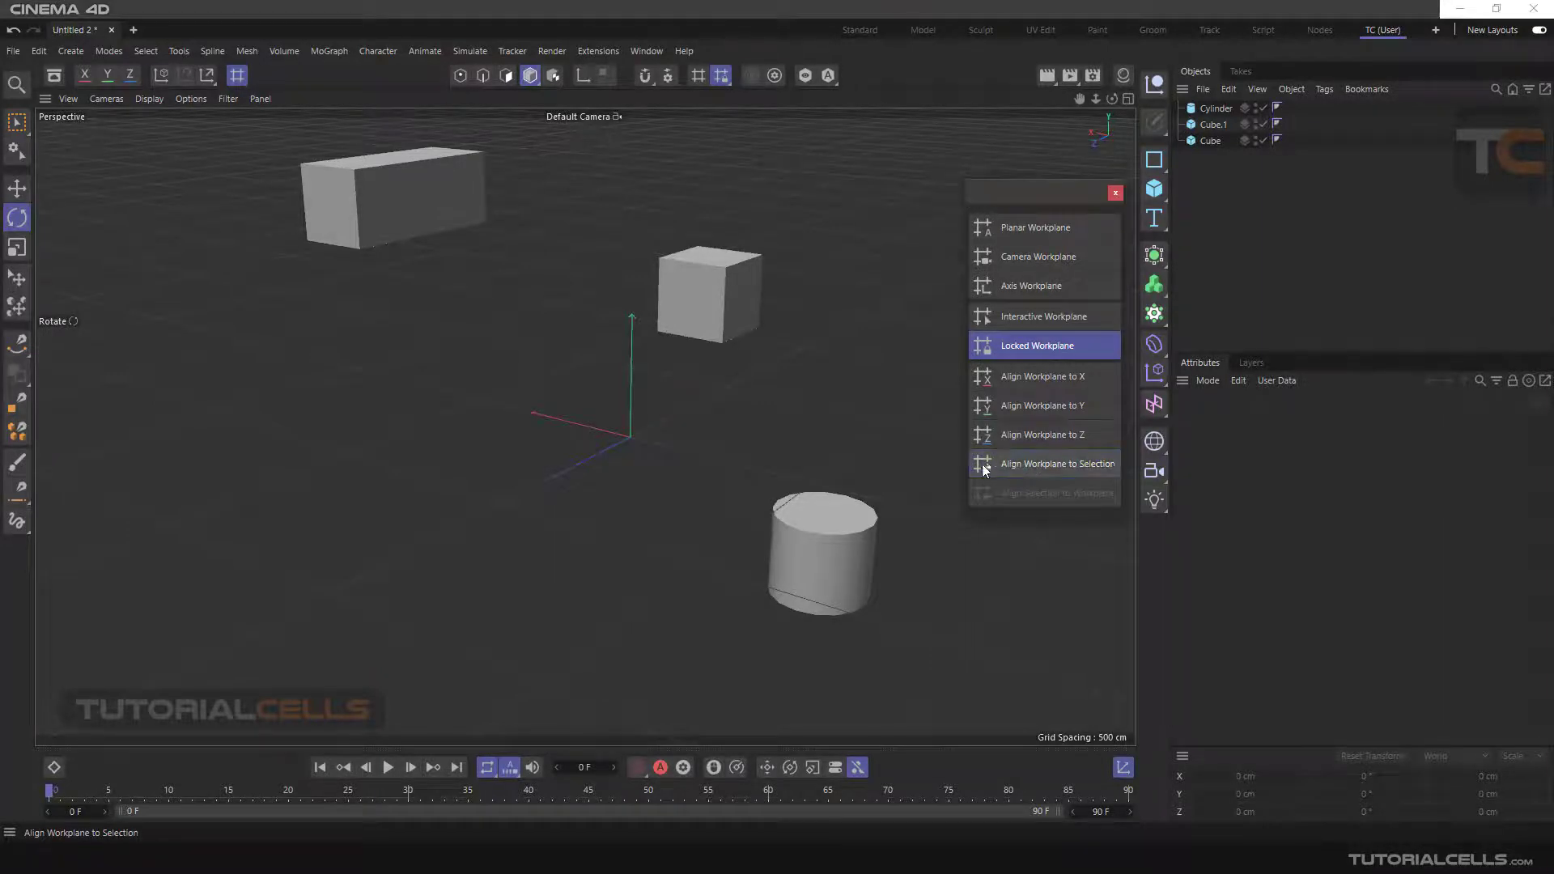
{"action": "left_click", "coordinate": [712, 294]}
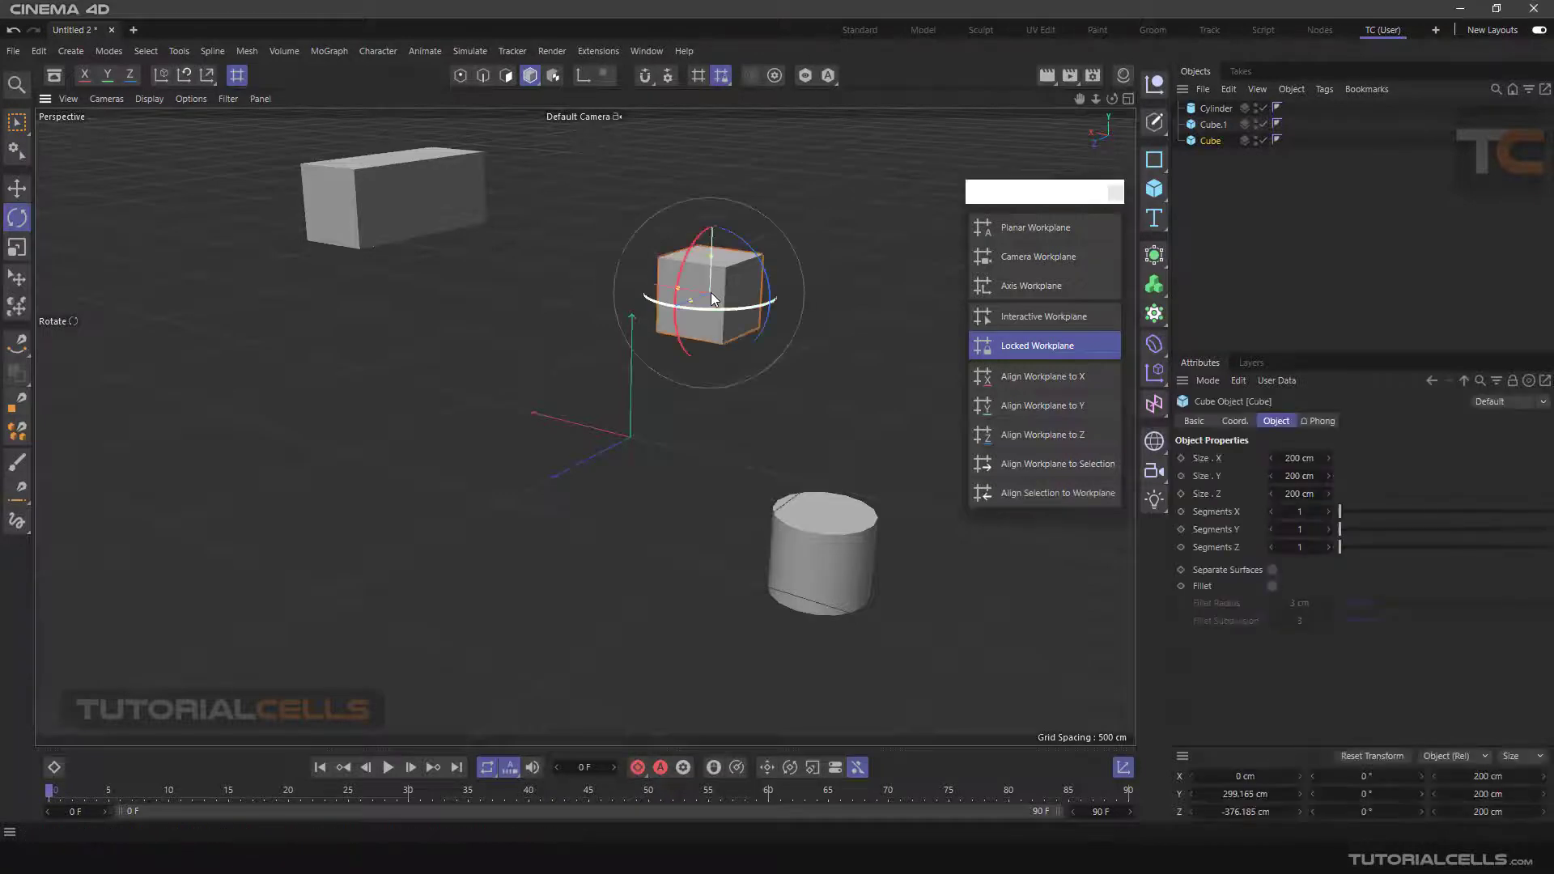
{"action": "left_click", "coordinate": [17, 188]}
{"action": "left_click_drag", "start_coordinate": [713, 209], "coordinate": [719, 164]}
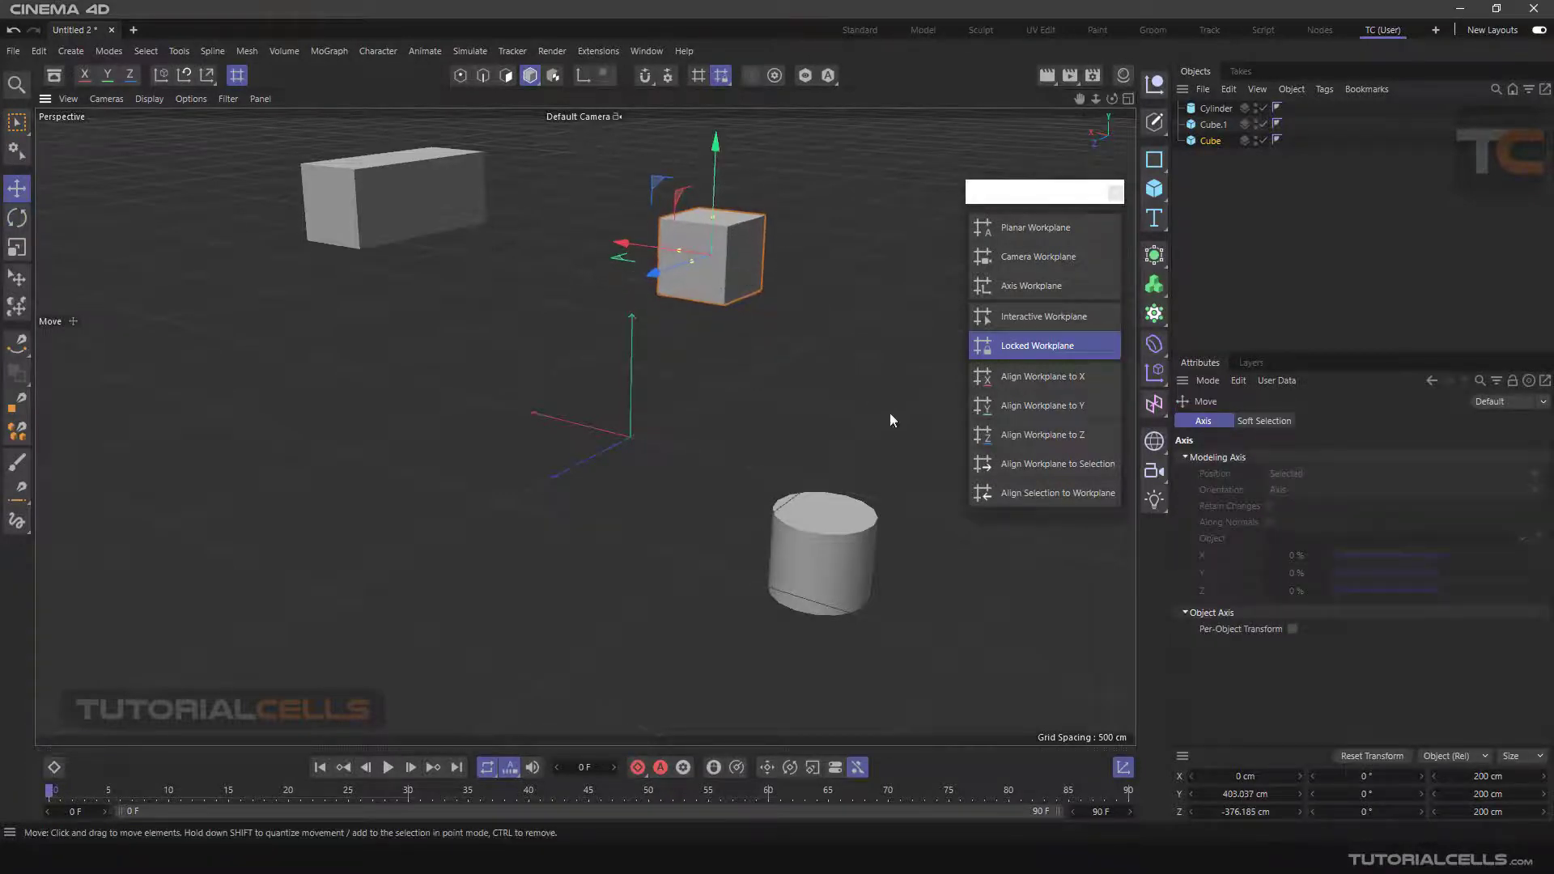
{"action": "left_click", "coordinate": [1031, 468]}
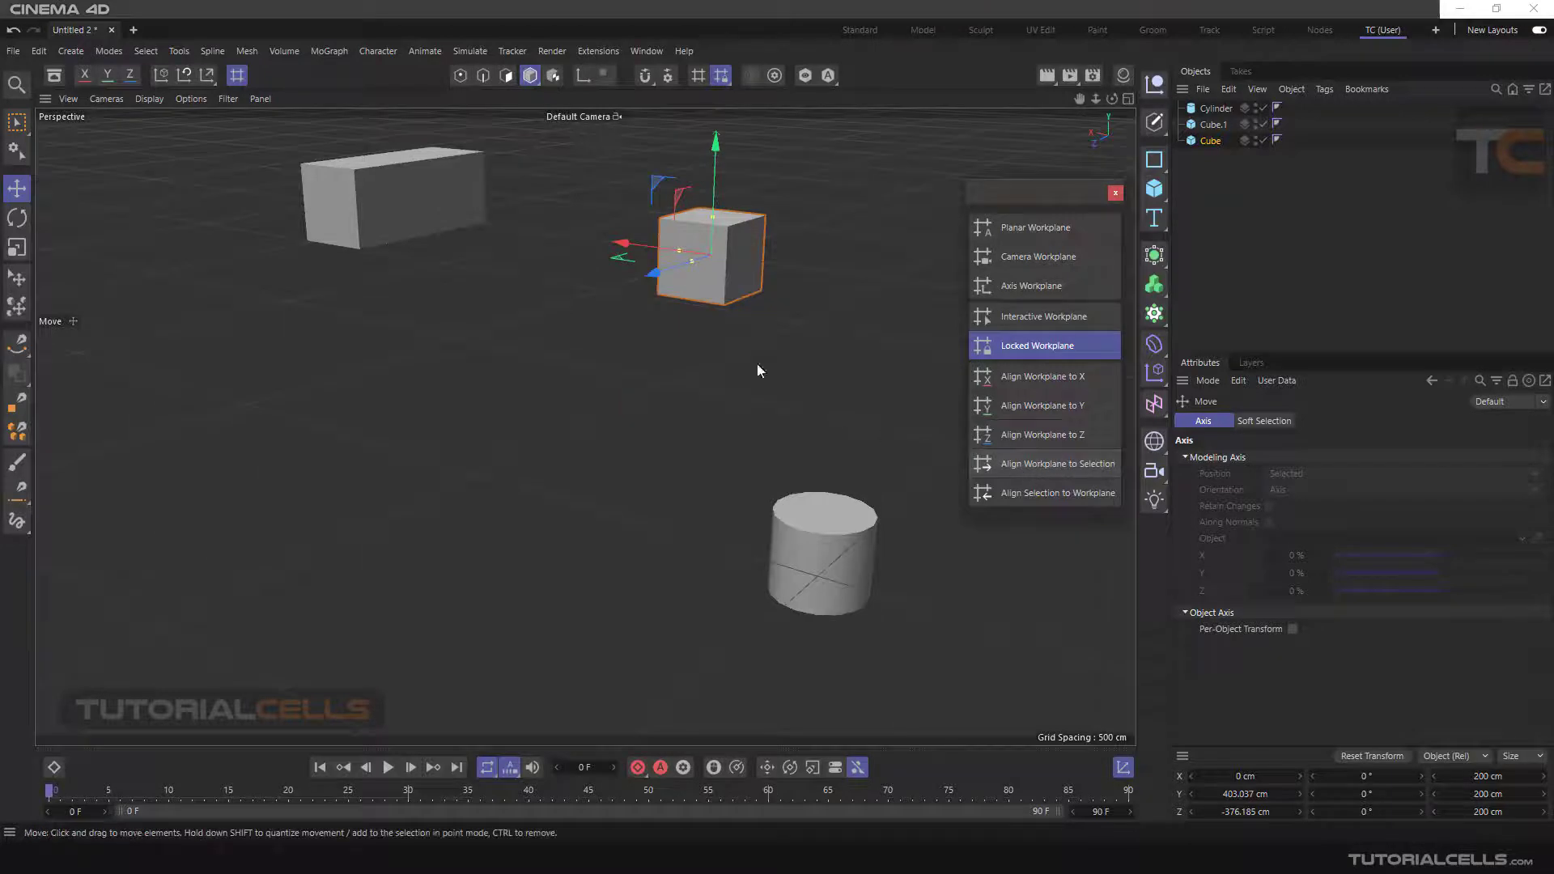
{"action": "left_click_drag", "start_coordinate": [733, 282], "coordinate": [749, 377], "text": "alt"}
Step: Align the workplane to the cylinder, and realign it to the elongated box Cube.1
{"action": "left_click", "coordinate": [824, 513]}
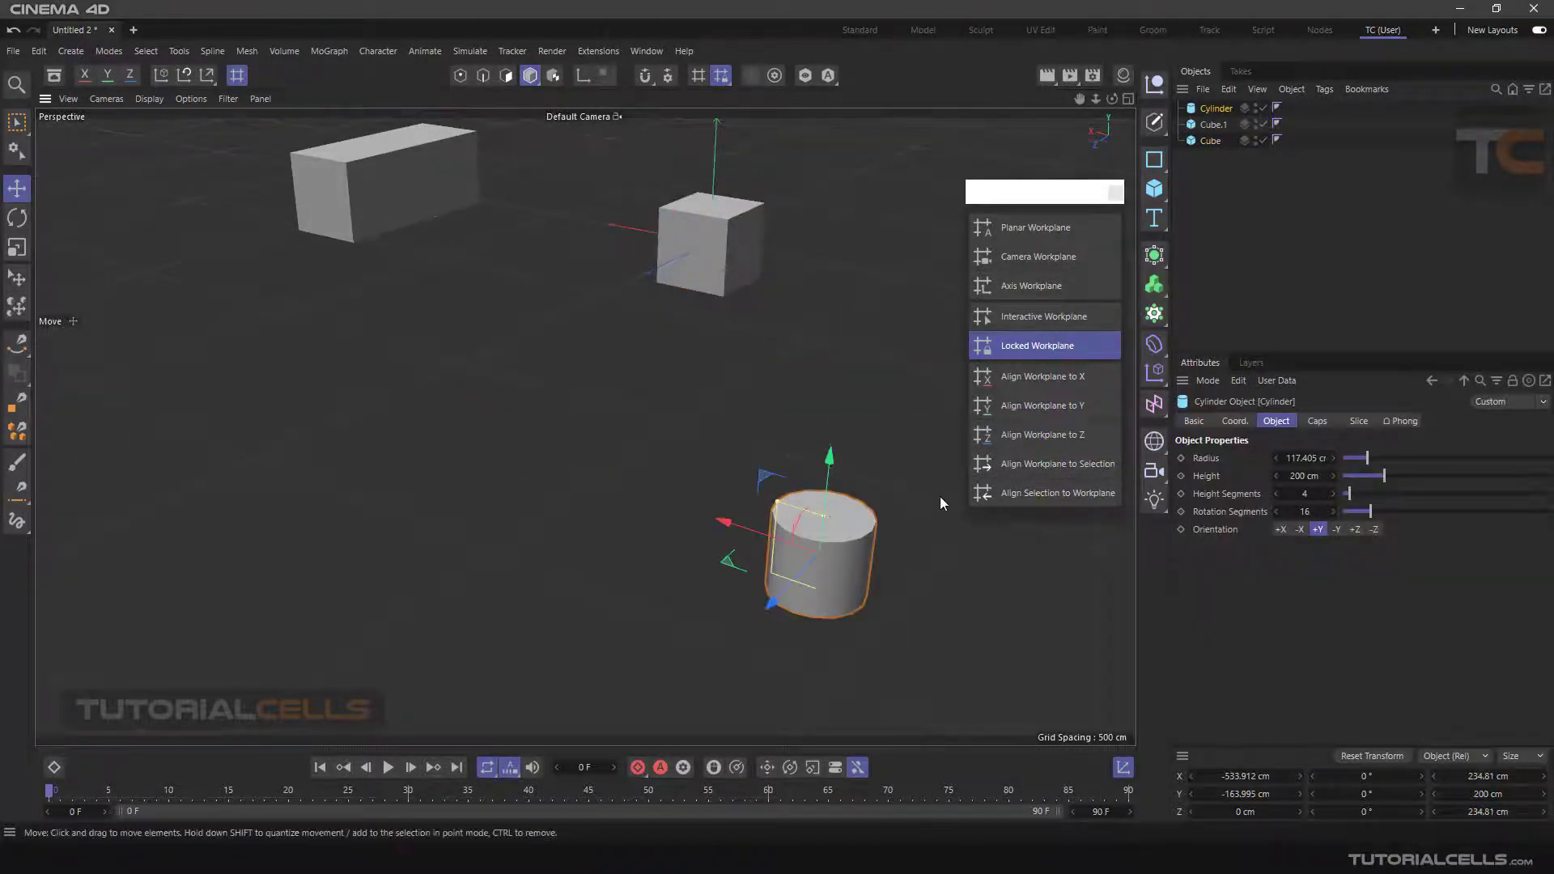
{"action": "left_click", "coordinate": [1020, 465]}
{"action": "left_click_drag", "start_coordinate": [842, 542], "coordinate": [825, 485], "text": "alt"}
{"action": "left_click", "coordinate": [446, 255]}
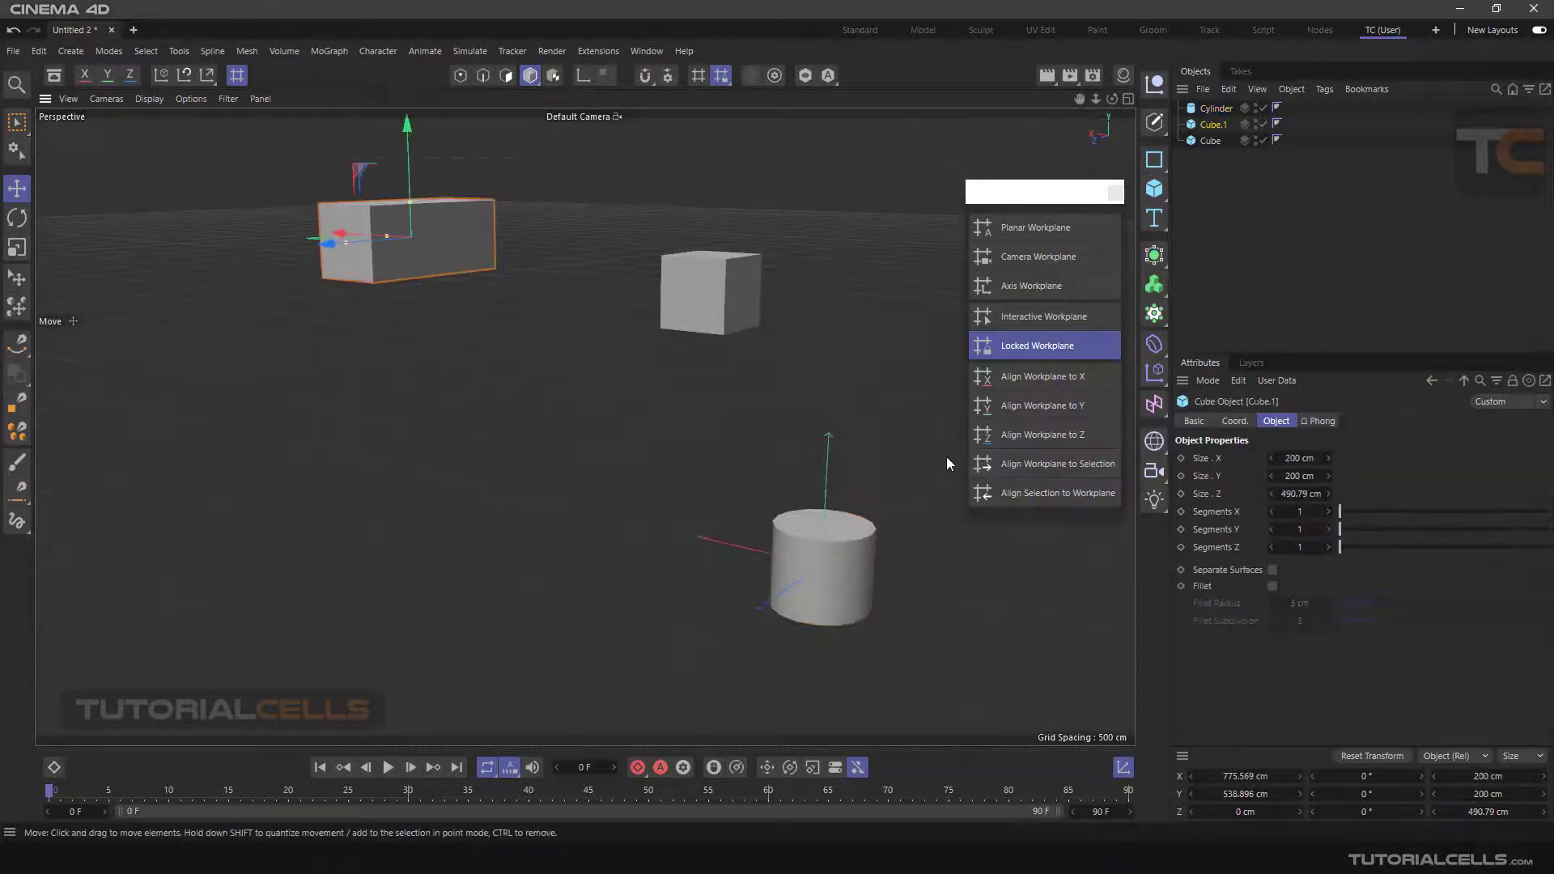
{"action": "left_click", "coordinate": [1013, 467]}
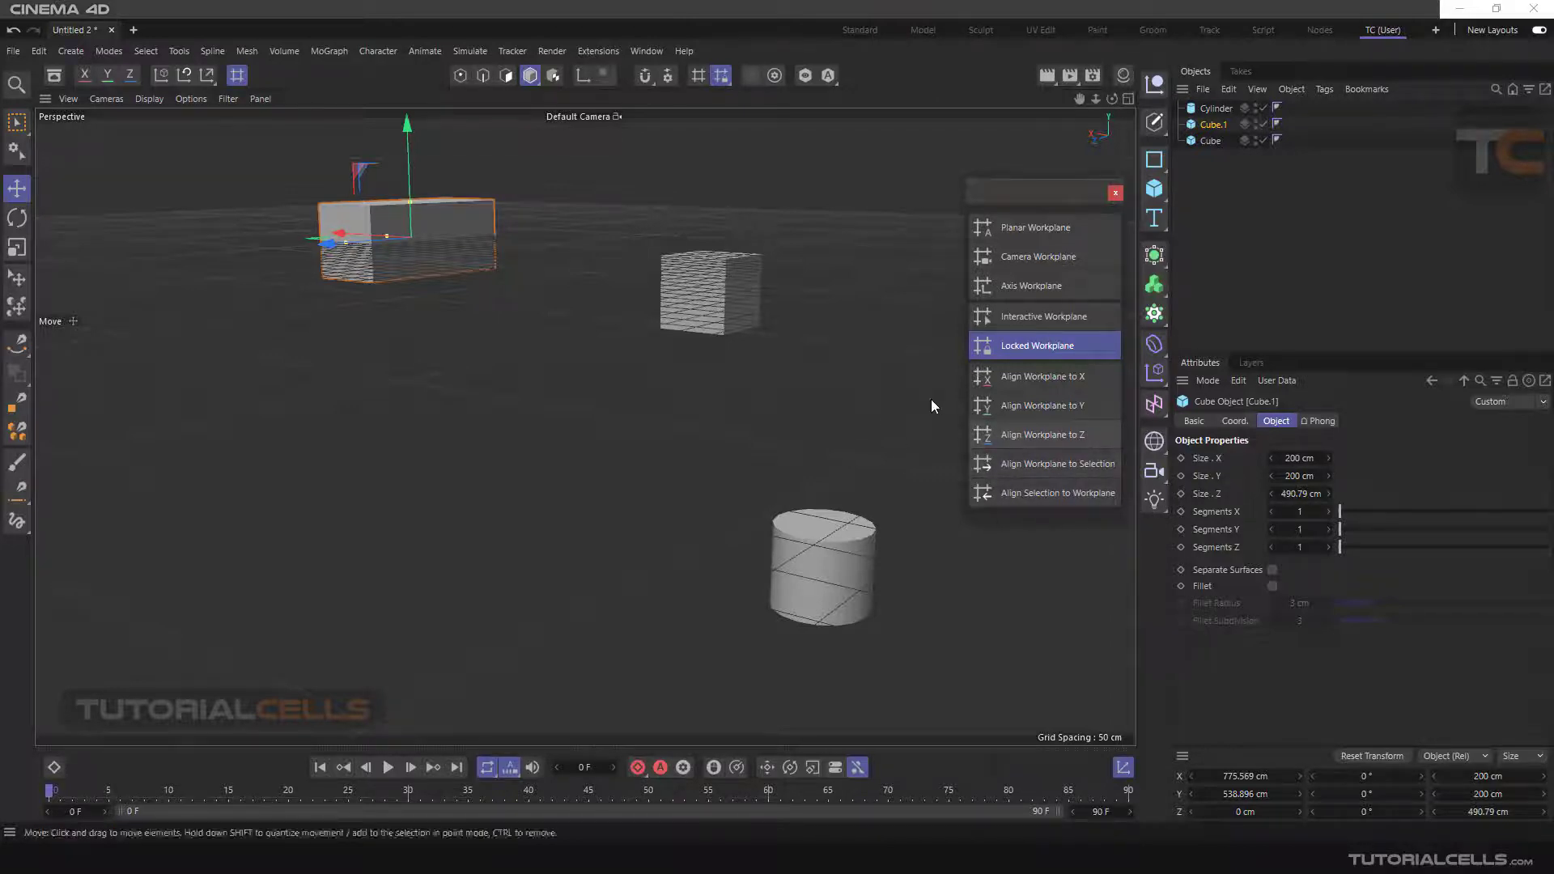
Step: Align the workplane to Y, raise the small cube to about Y 538 cm, and align the cube to the workplane
{"action": "left_click", "coordinate": [1032, 412]}
{"action": "left_click", "coordinate": [716, 257]}
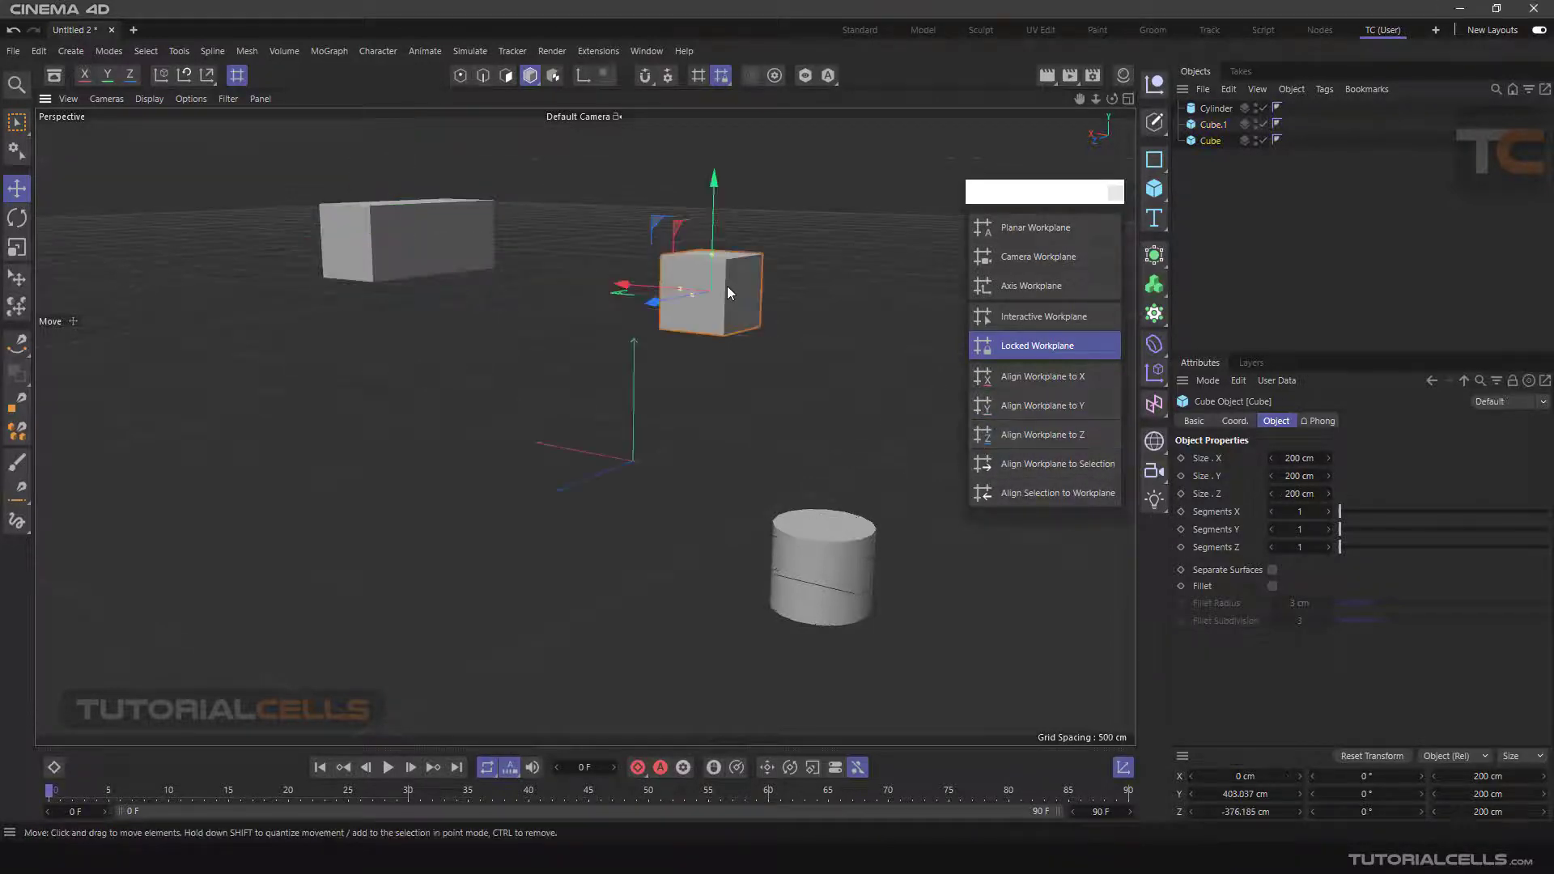
{"action": "left_click_drag", "start_coordinate": [711, 212], "coordinate": [722, 157]}
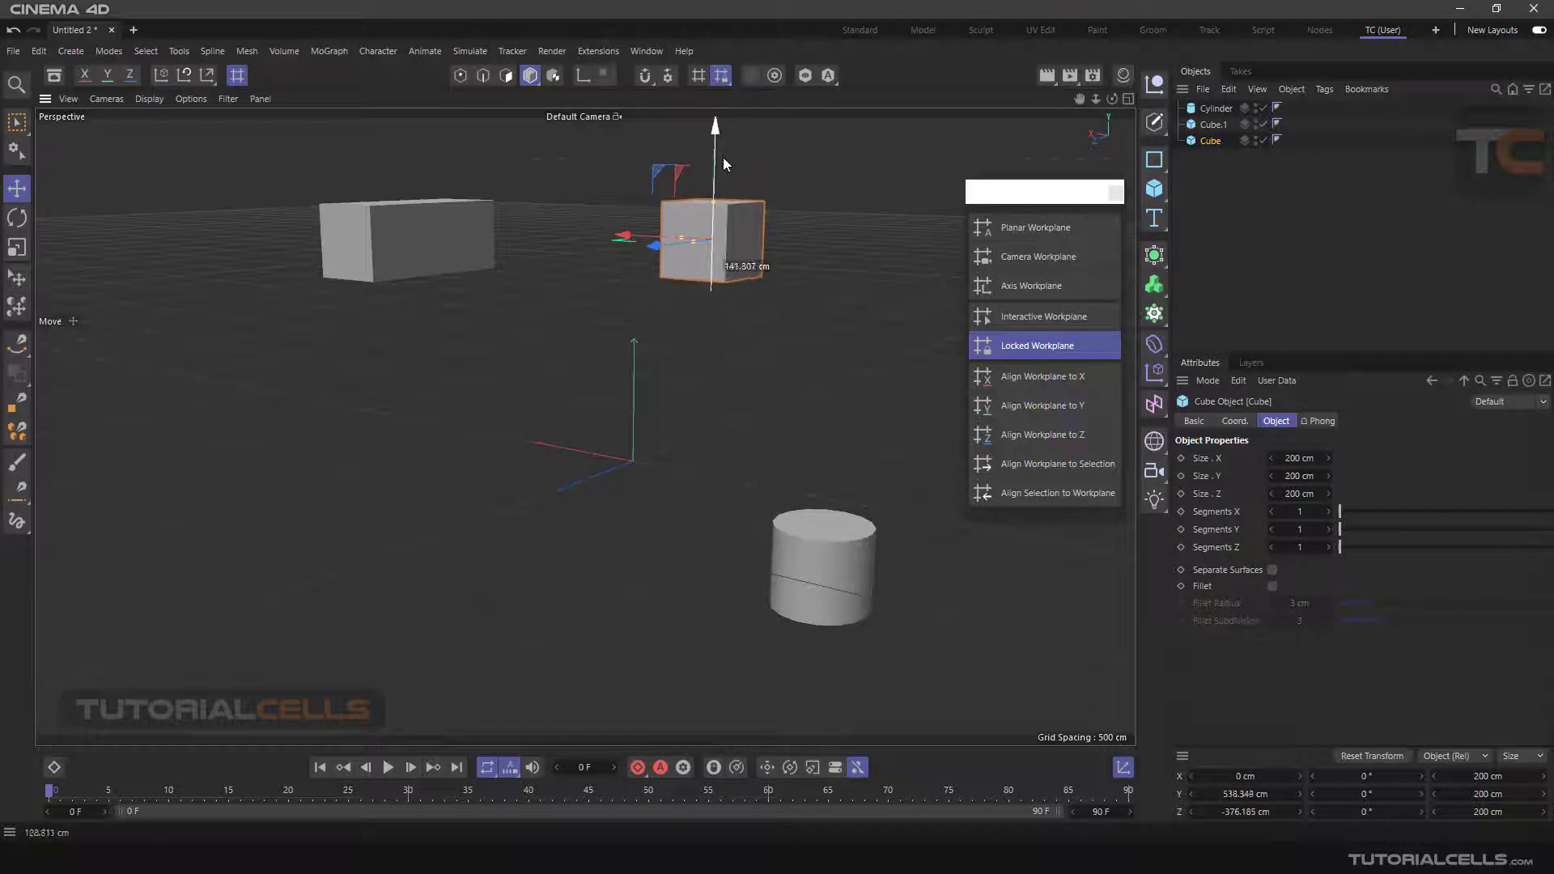
{"action": "left_click", "coordinate": [1019, 492]}
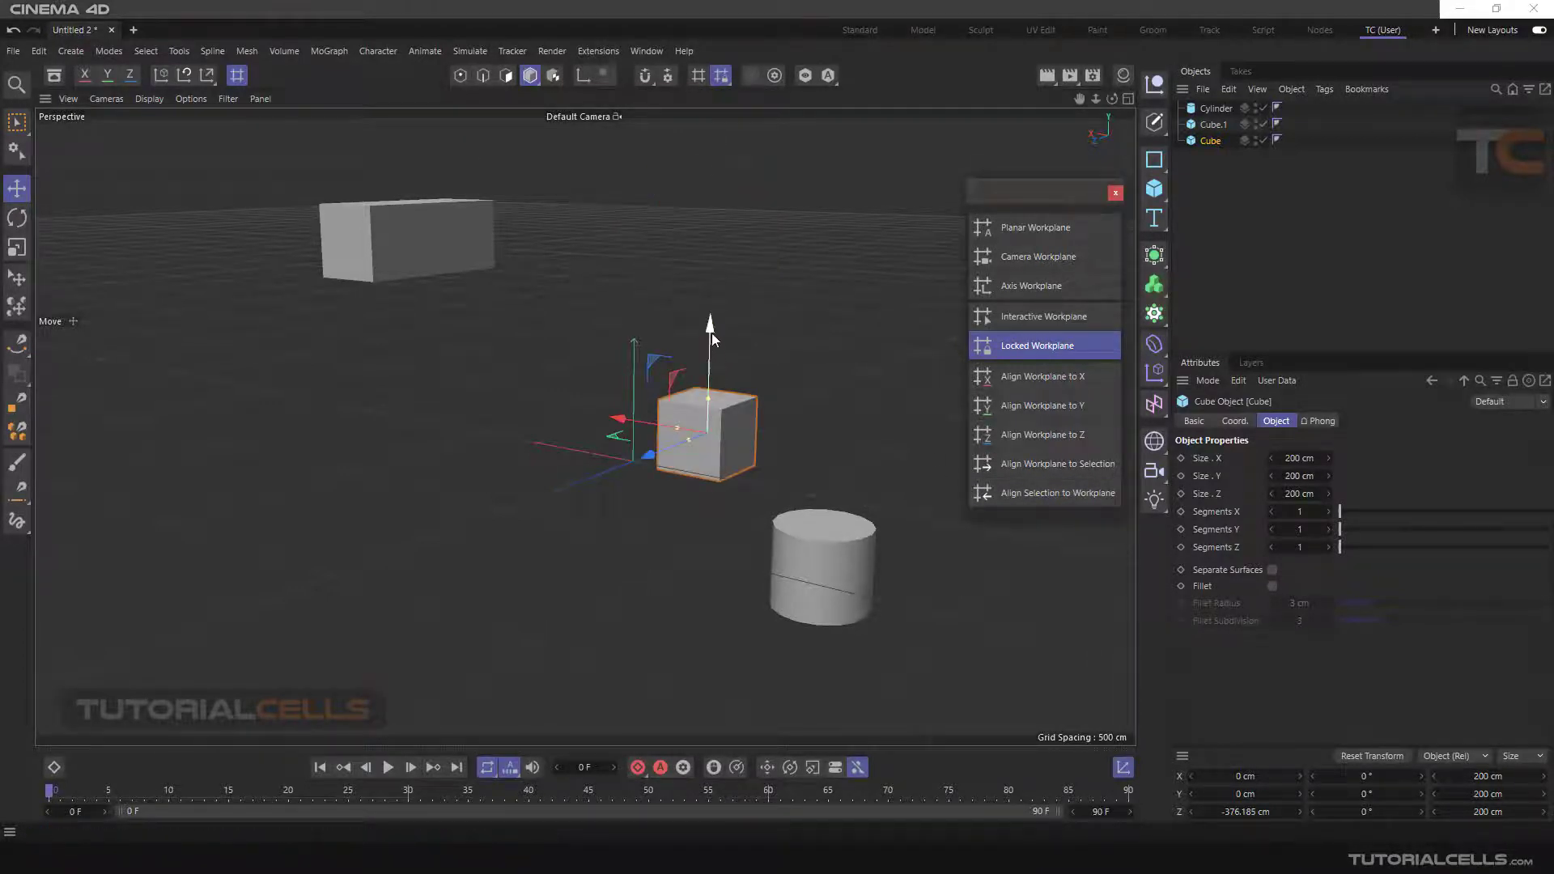
Step: Raise the small cube, align it to the workplane once more, and lift it to about Y 197 cm
{"action": "left_click_drag", "start_coordinate": [712, 333], "coordinate": [712, 163]}
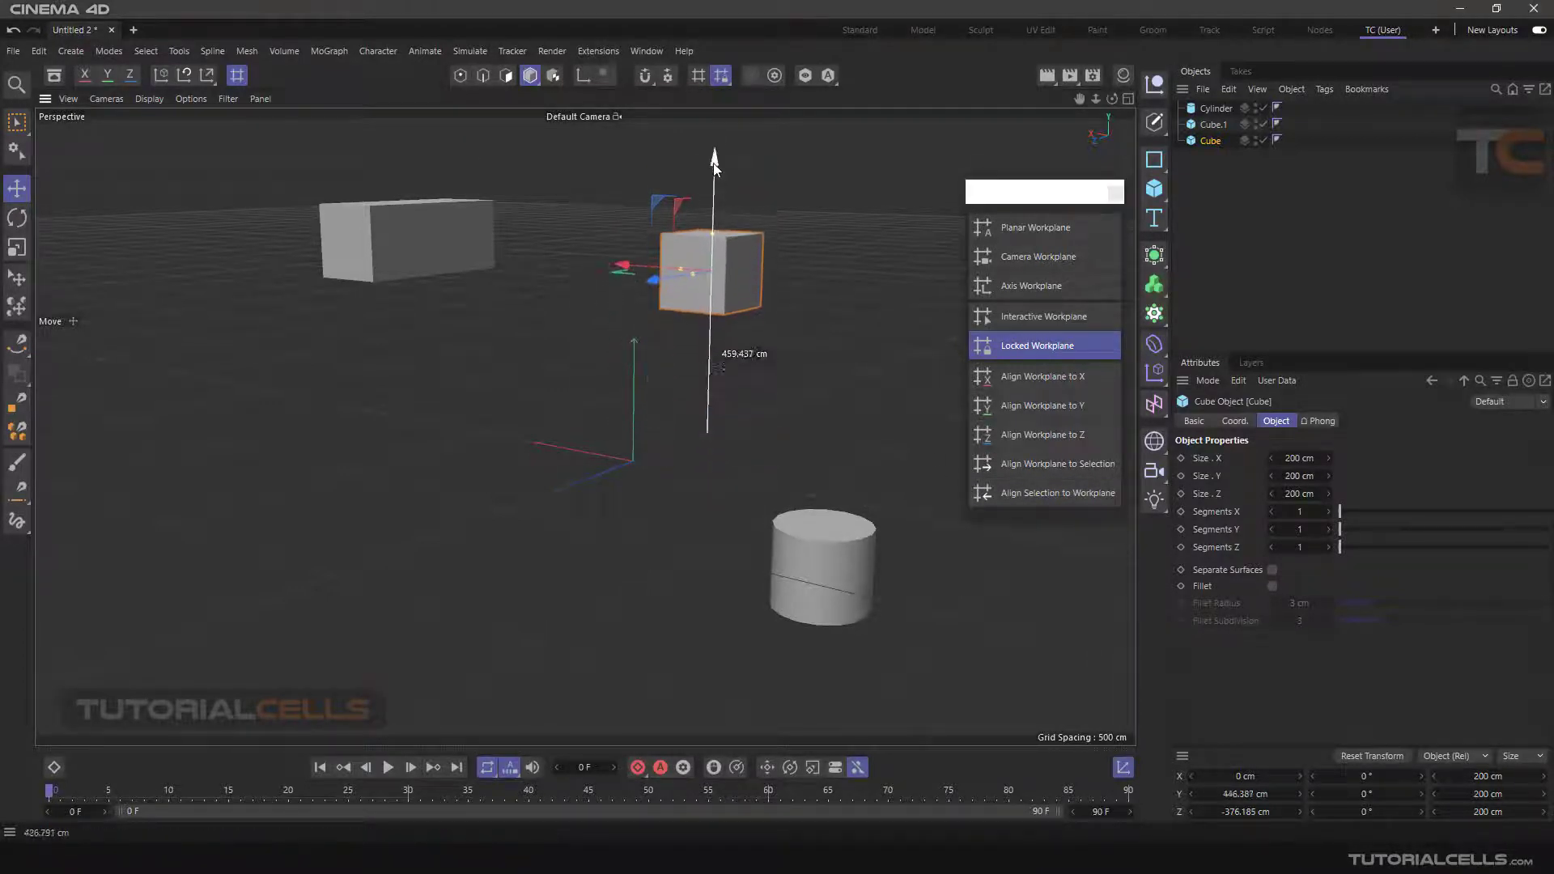
{"action": "left_click", "coordinate": [1018, 493]}
{"action": "left_click_drag", "start_coordinate": [753, 401], "coordinate": [702, 471], "text": "alt"}
{"action": "scroll", "coordinate": [717, 437], "scroll_direction": "up", "scroll_amount": 5}
{"action": "scroll", "coordinate": [703, 437], "scroll_direction": "down", "scroll_amount": 5}
{"action": "left_click_drag", "start_coordinate": [706, 333], "coordinate": [709, 267]}
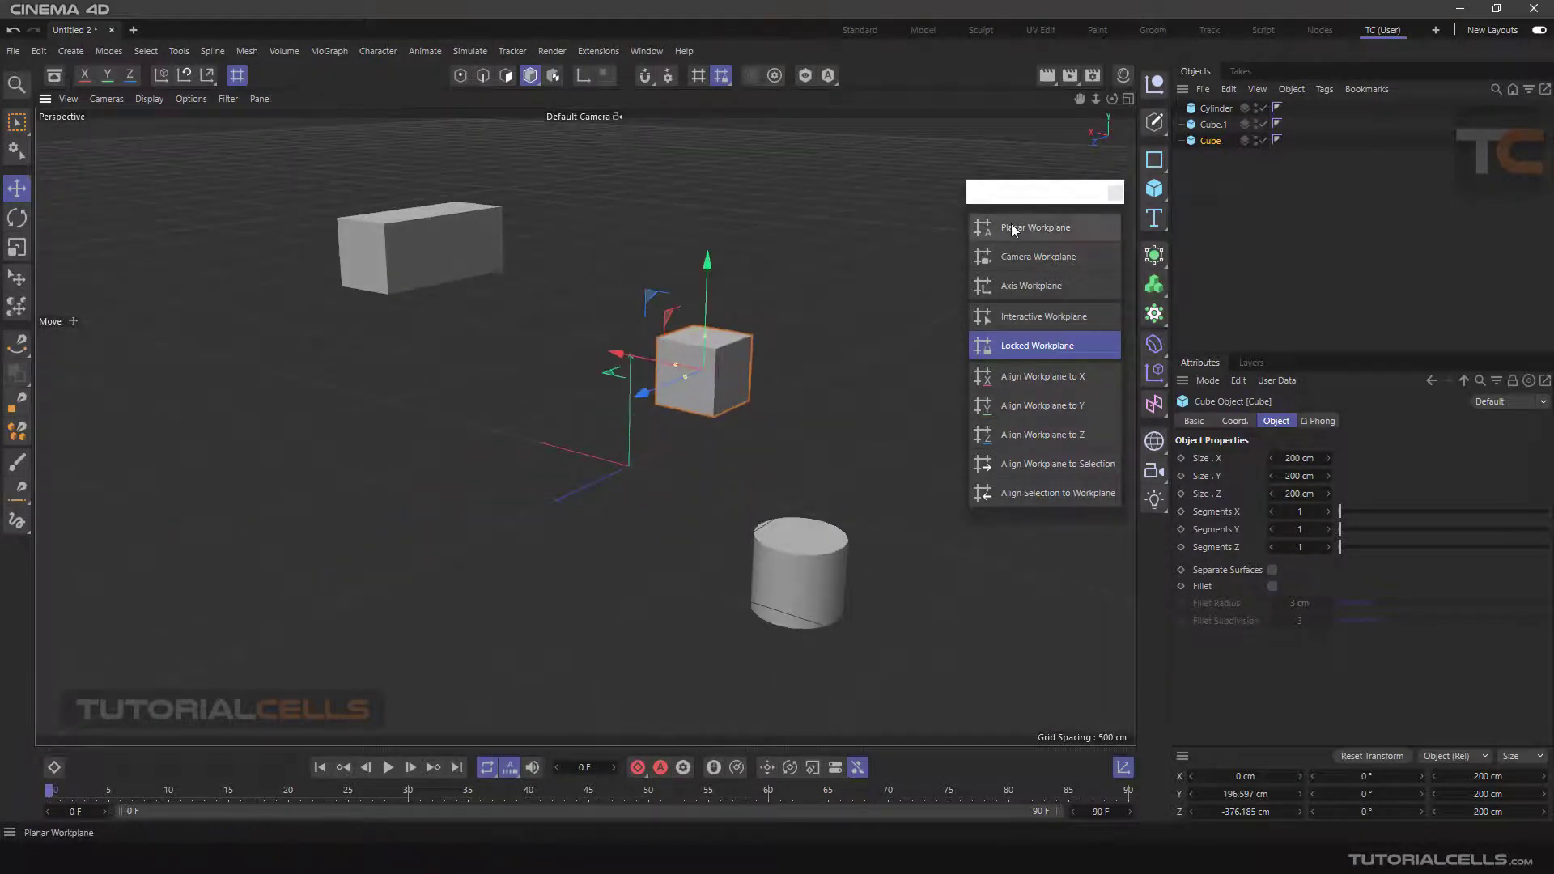
Step: Switch to Planar Workplane with both the Interactive Workplane and Locked Workplane options turned off
{"action": "left_click", "coordinate": [1012, 227]}
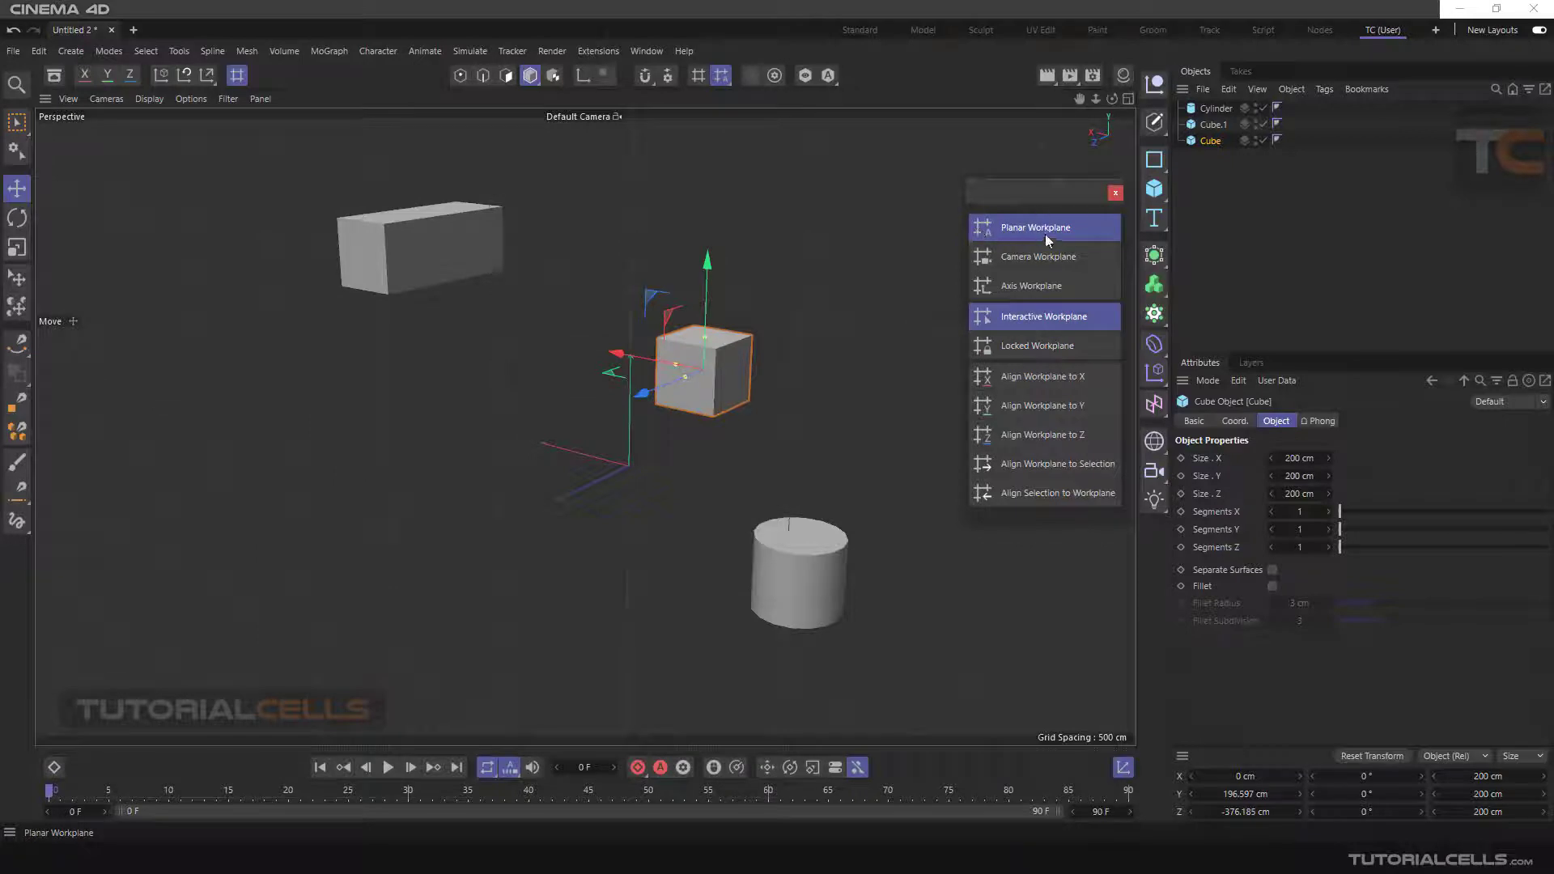
{"action": "left_click", "coordinate": [1003, 320]}
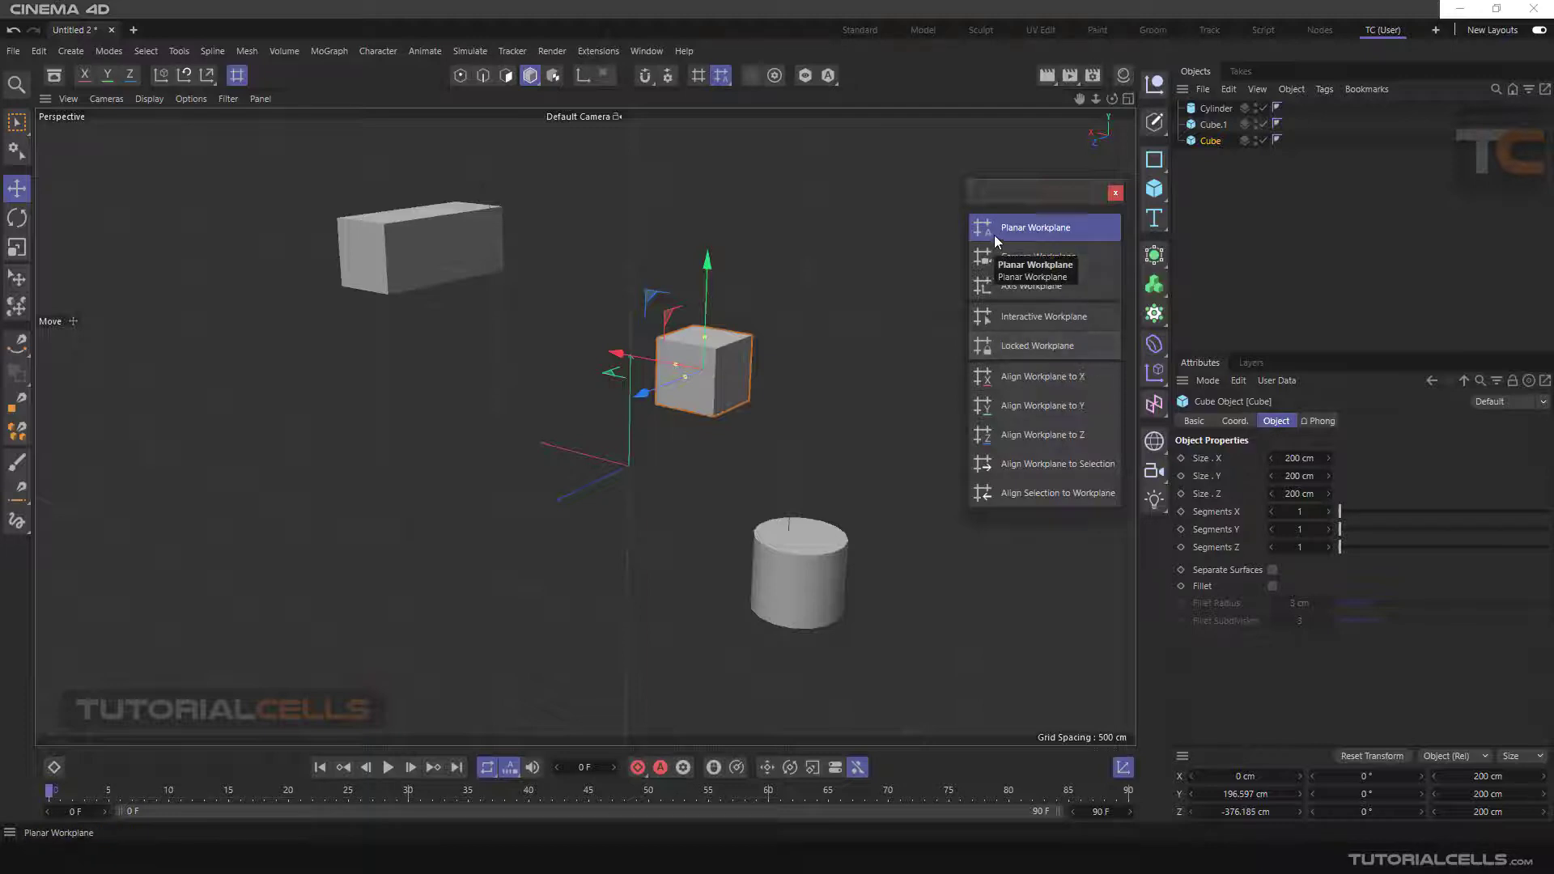
{"action": "left_click", "coordinate": [1005, 348]}
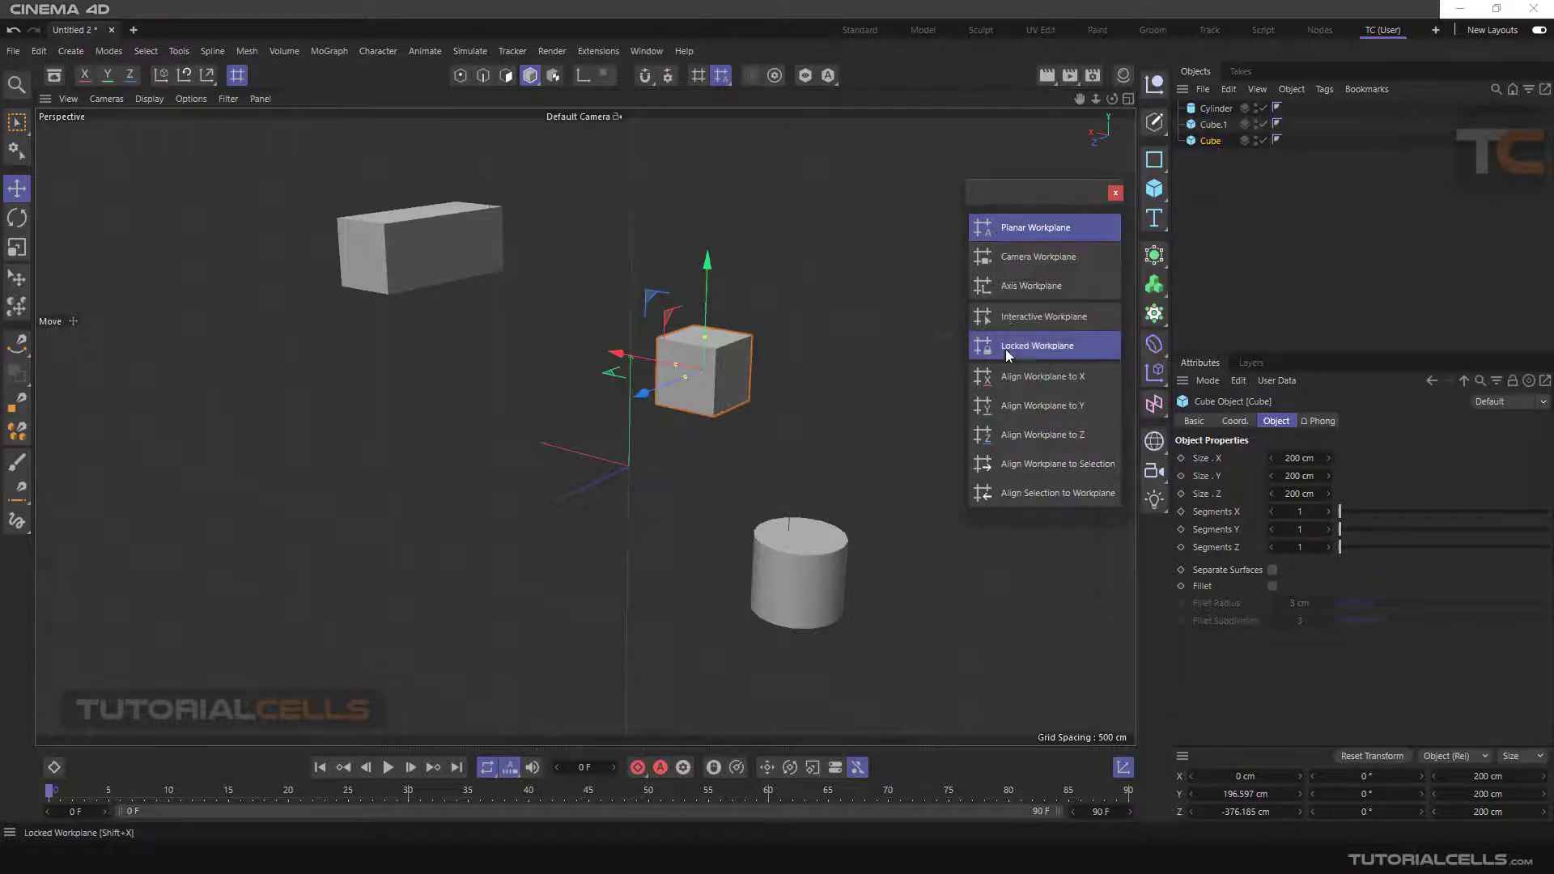
{"action": "left_click", "coordinate": [1013, 230]}
{"action": "mouse_move", "coordinate": [683, 374]}
{"action": "left_mouse_down", "text": "alt"}
{"action": "mouse_move", "coordinate": [823, 373]}
{"action": "mouse_move", "coordinate": [698, 378]}
{"action": "mouse_move", "coordinate": [697, 455]}
{"action": "mouse_move", "coordinate": [694, 384]}
{"action": "mouse_move", "coordinate": [729, 369]}
{"action": "mouse_move", "coordinate": [889, 358]}
{"action": "mouse_move", "coordinate": [896, 413]}
{"action": "mouse_move", "coordinate": [892, 386]}
{"action": "mouse_move", "coordinate": [827, 381]}
{"action": "mouse_move", "coordinate": [834, 463]}
{"action": "mouse_move", "coordinate": [863, 463]}
{"action": "mouse_move", "coordinate": [854, 377]}
{"action": "mouse_move", "coordinate": [690, 350]}
{"action": "left_mouse_up", "text": "alt"}
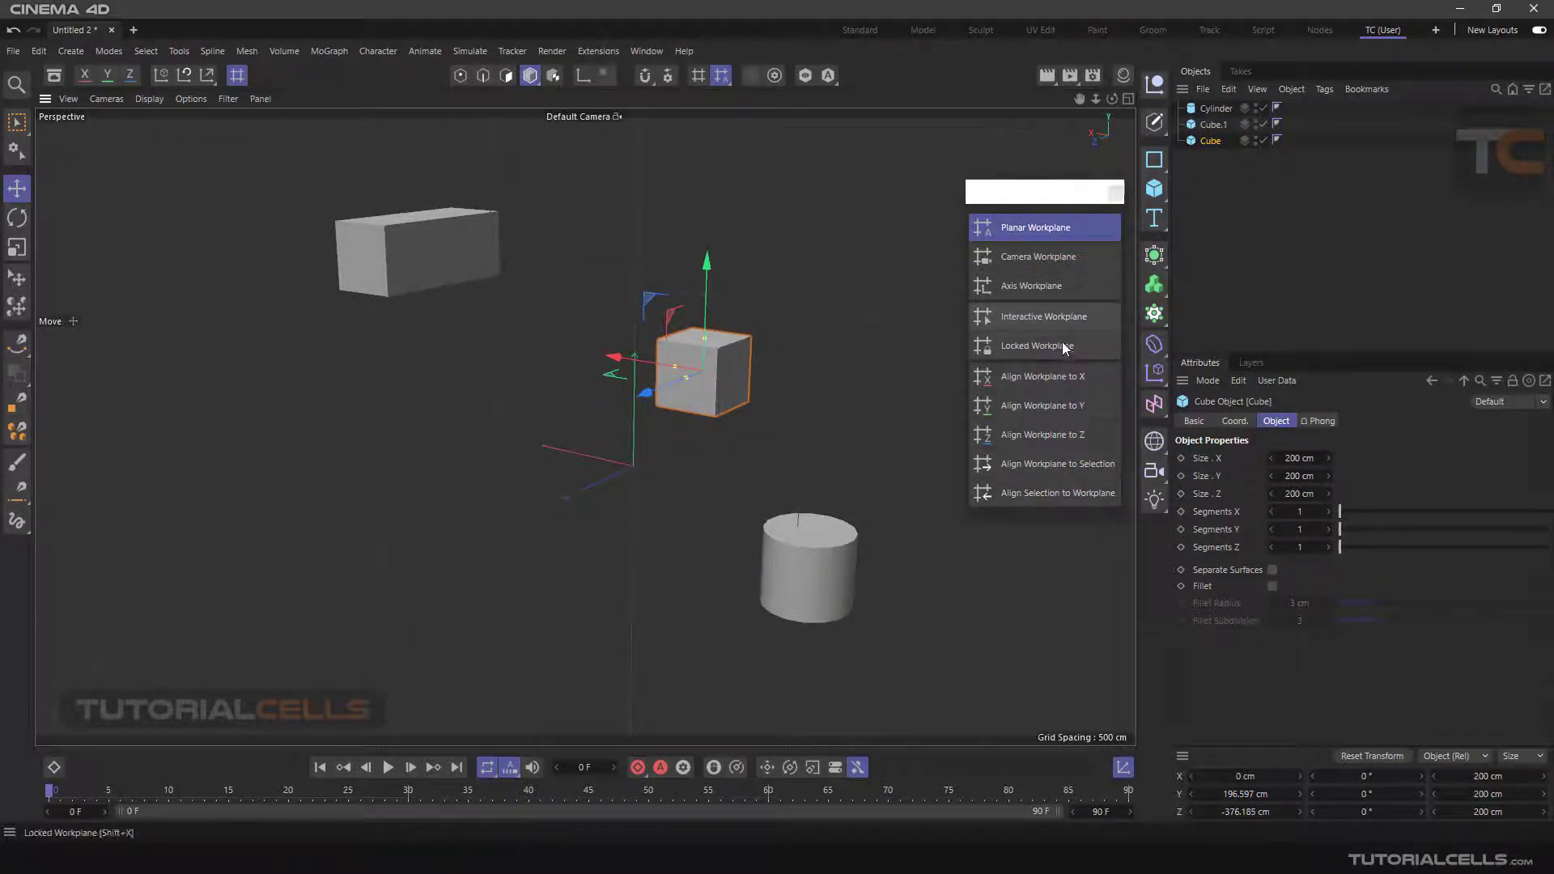
Step: Align the workplane to Y, try the Camera Workplane mode, and realign the workplane to Y
{"action": "left_click", "coordinate": [1048, 401]}
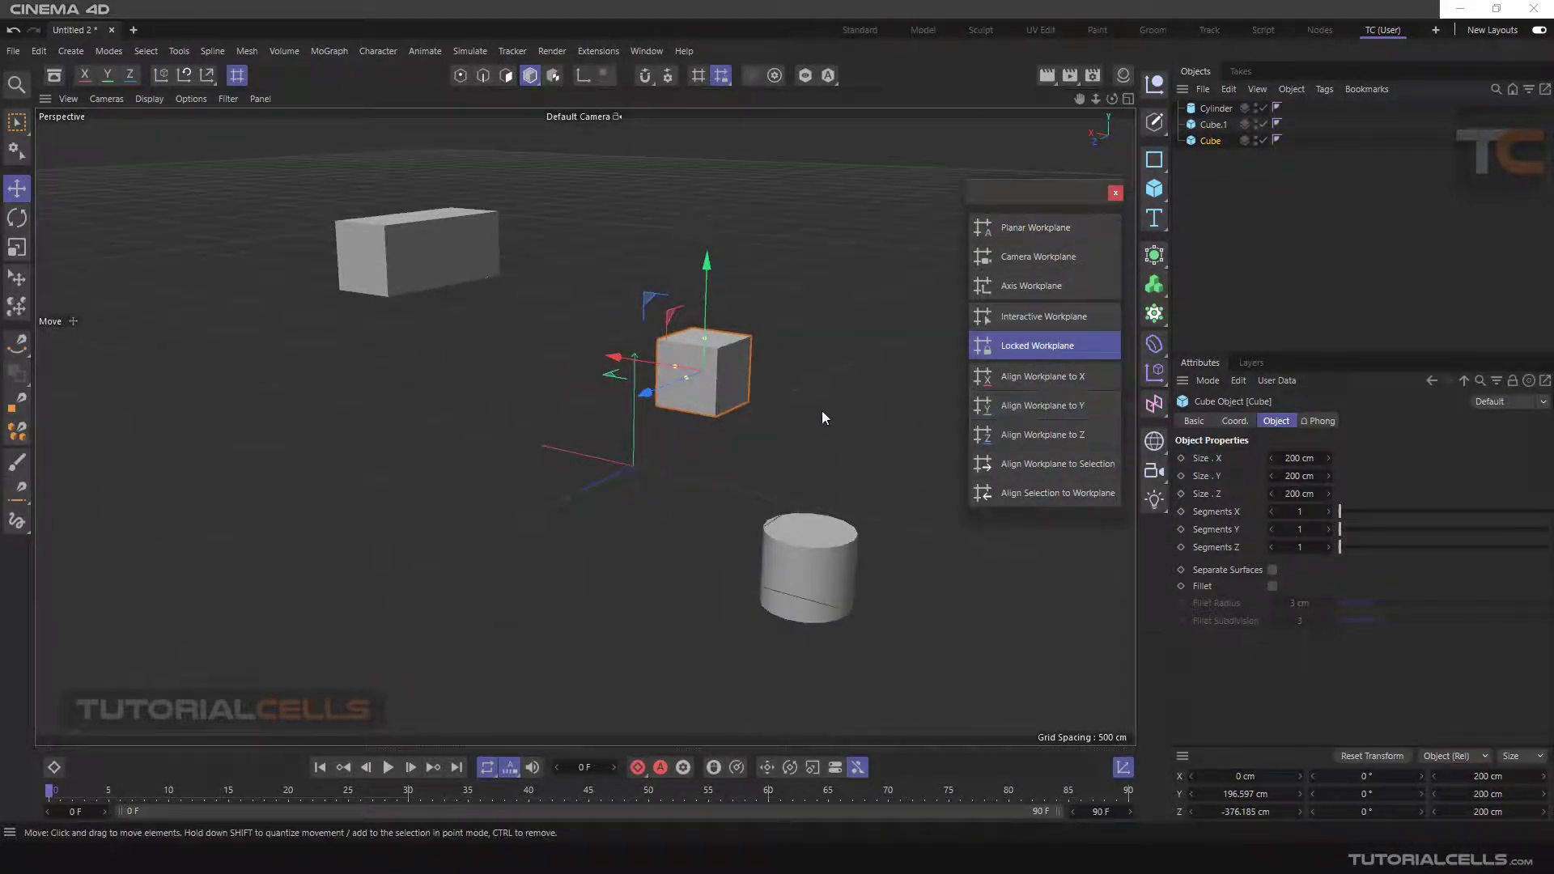
{"action": "left_click", "coordinate": [1016, 259]}
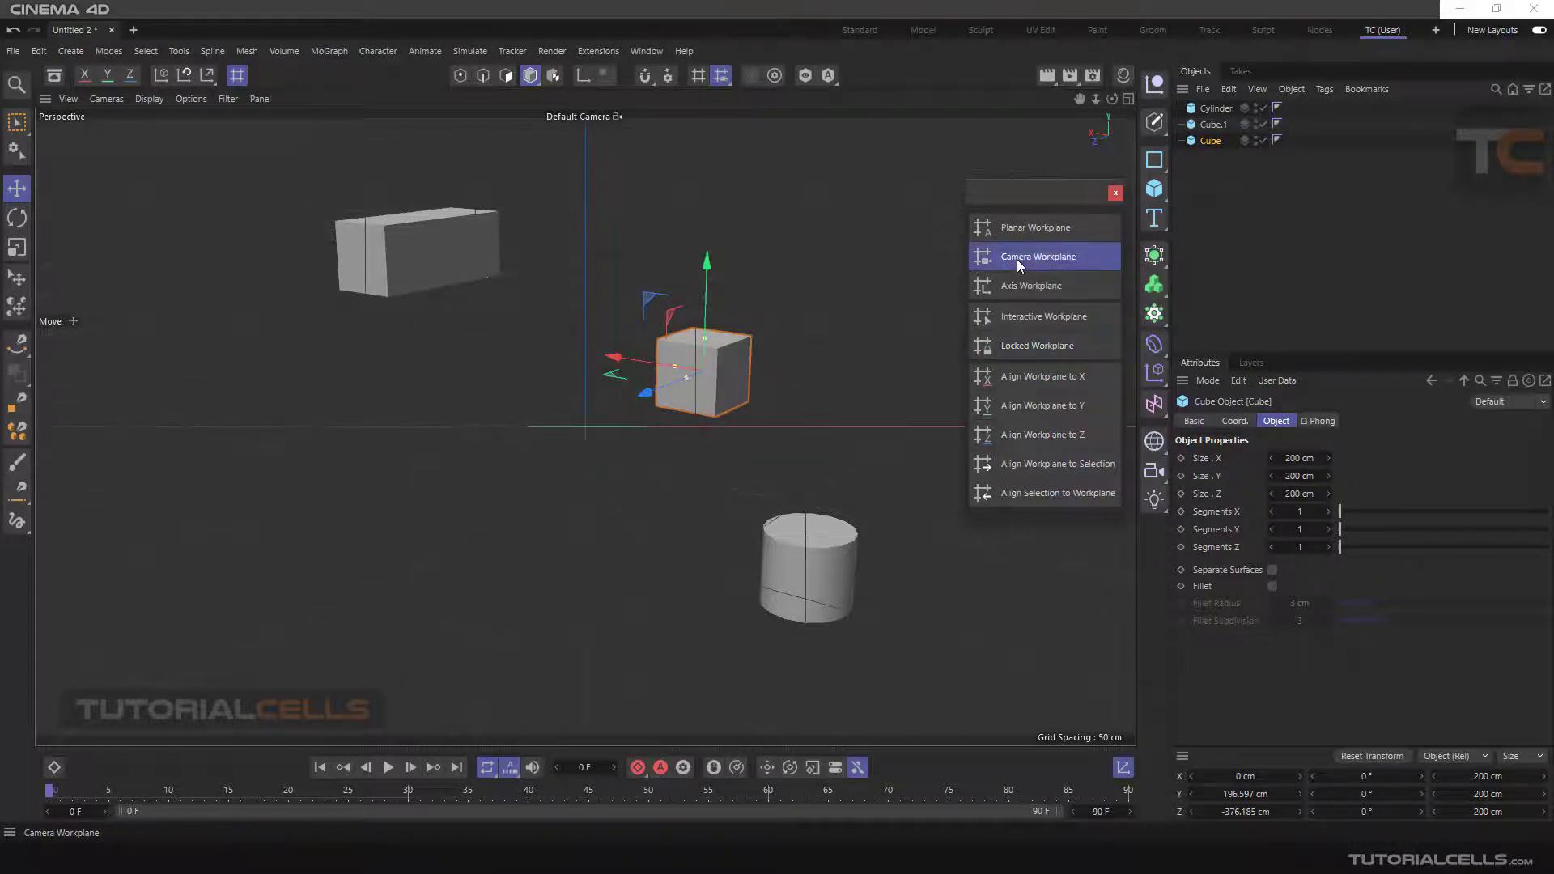
{"action": "left_click", "coordinate": [1015, 407]}
Step: Add a camera at the current viewpoint, and toggle the viewport between it and the default camera
{"action": "left_click", "coordinate": [1152, 474]}
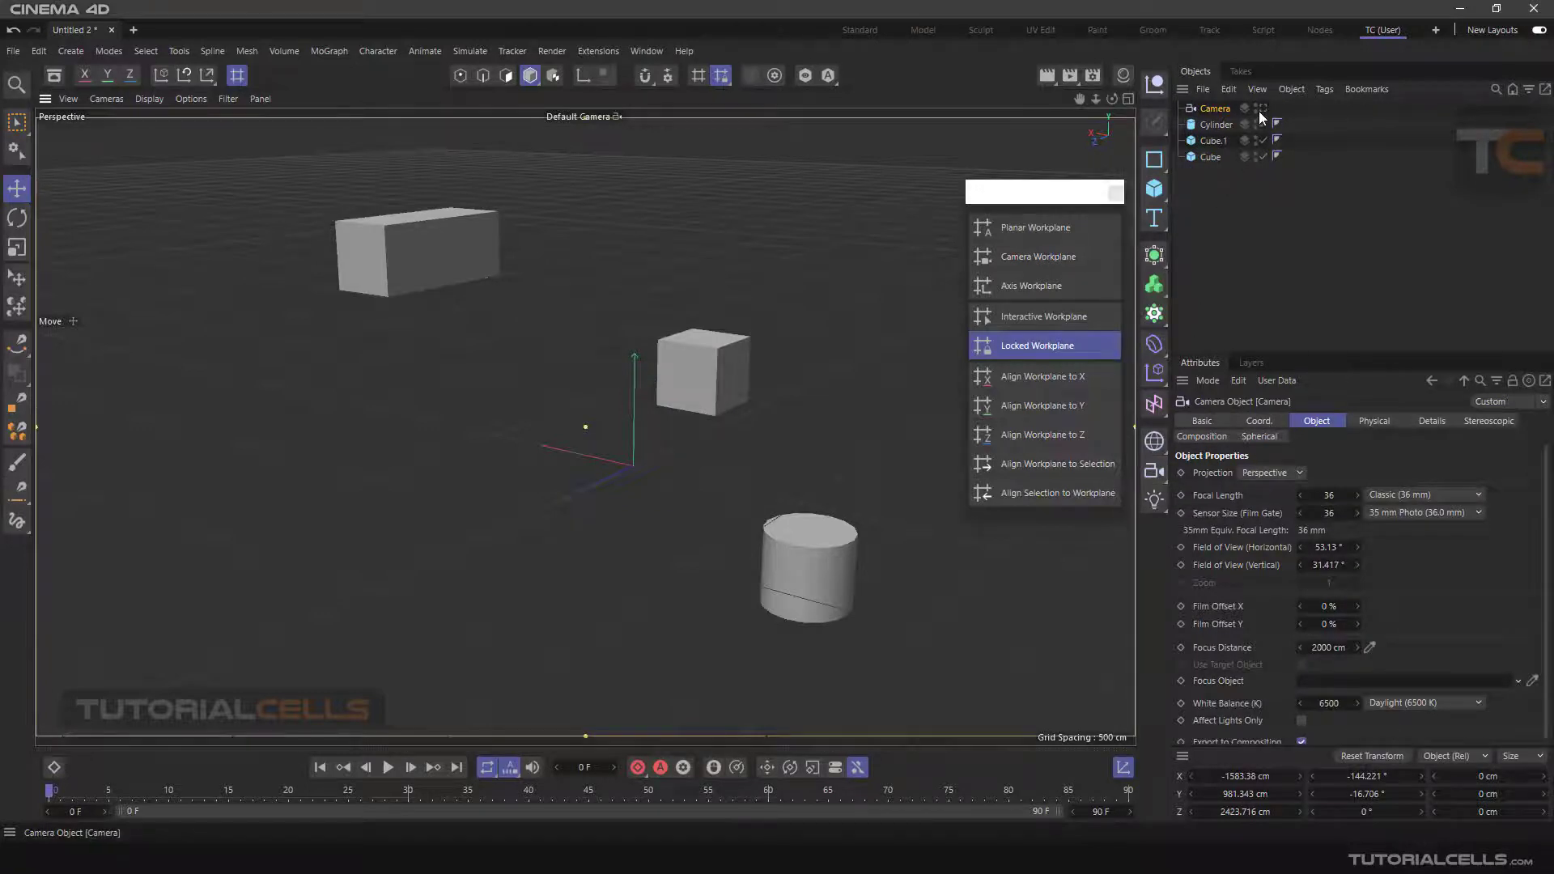
{"action": "scroll", "coordinate": [824, 314], "scroll_direction": "down", "scroll_amount": 5}
{"action": "left_click_drag", "start_coordinate": [702, 337], "coordinate": [748, 350], "text": "alt"}
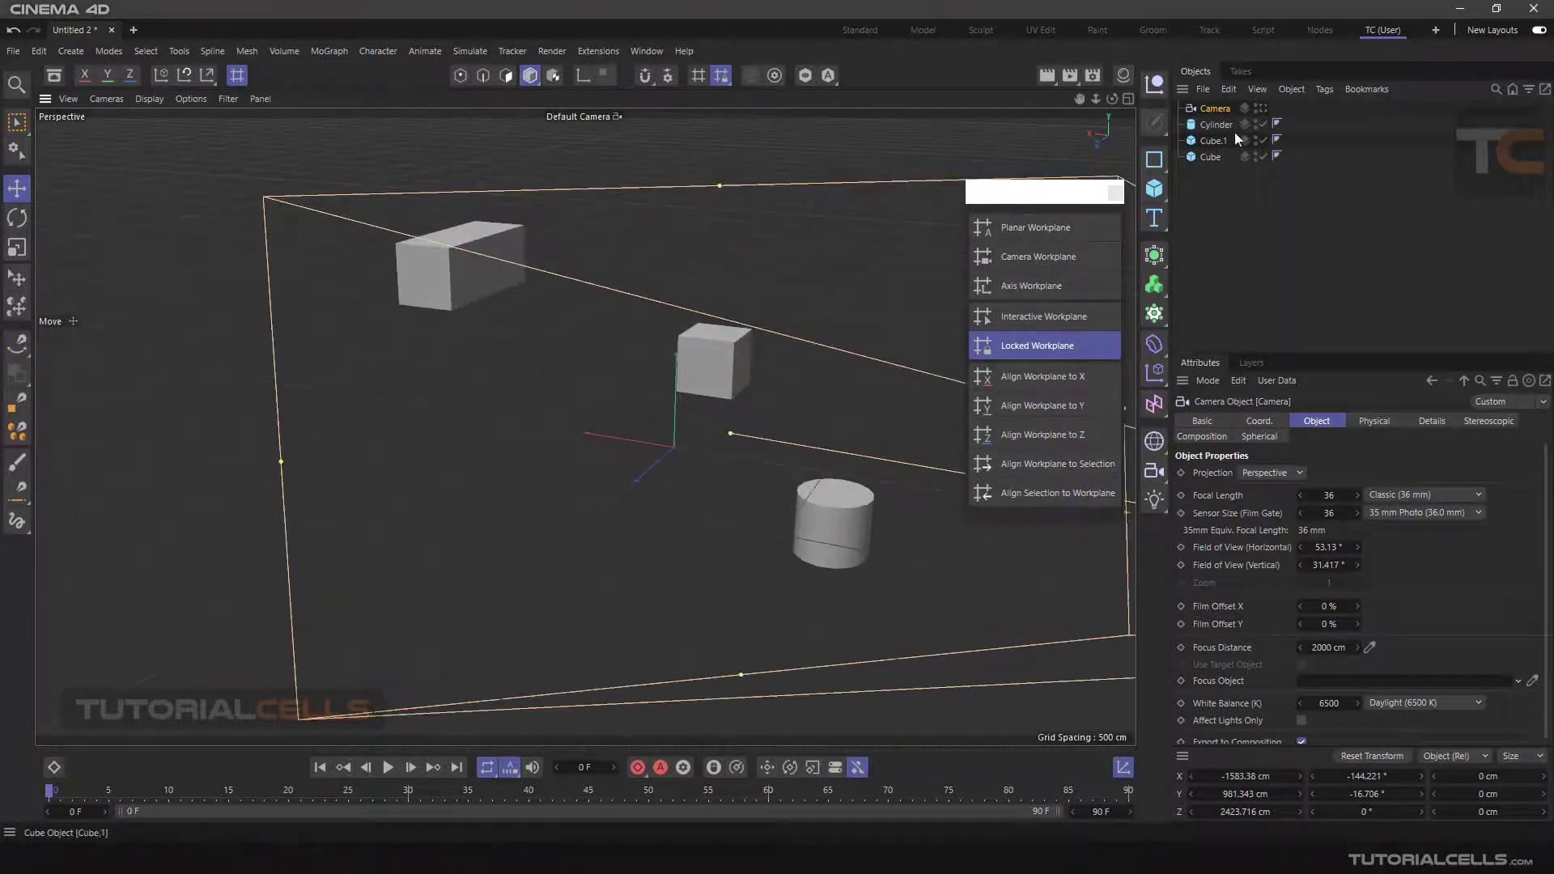
{"action": "left_click", "coordinate": [1264, 110]}
{"action": "left_click", "coordinate": [1265, 109]}
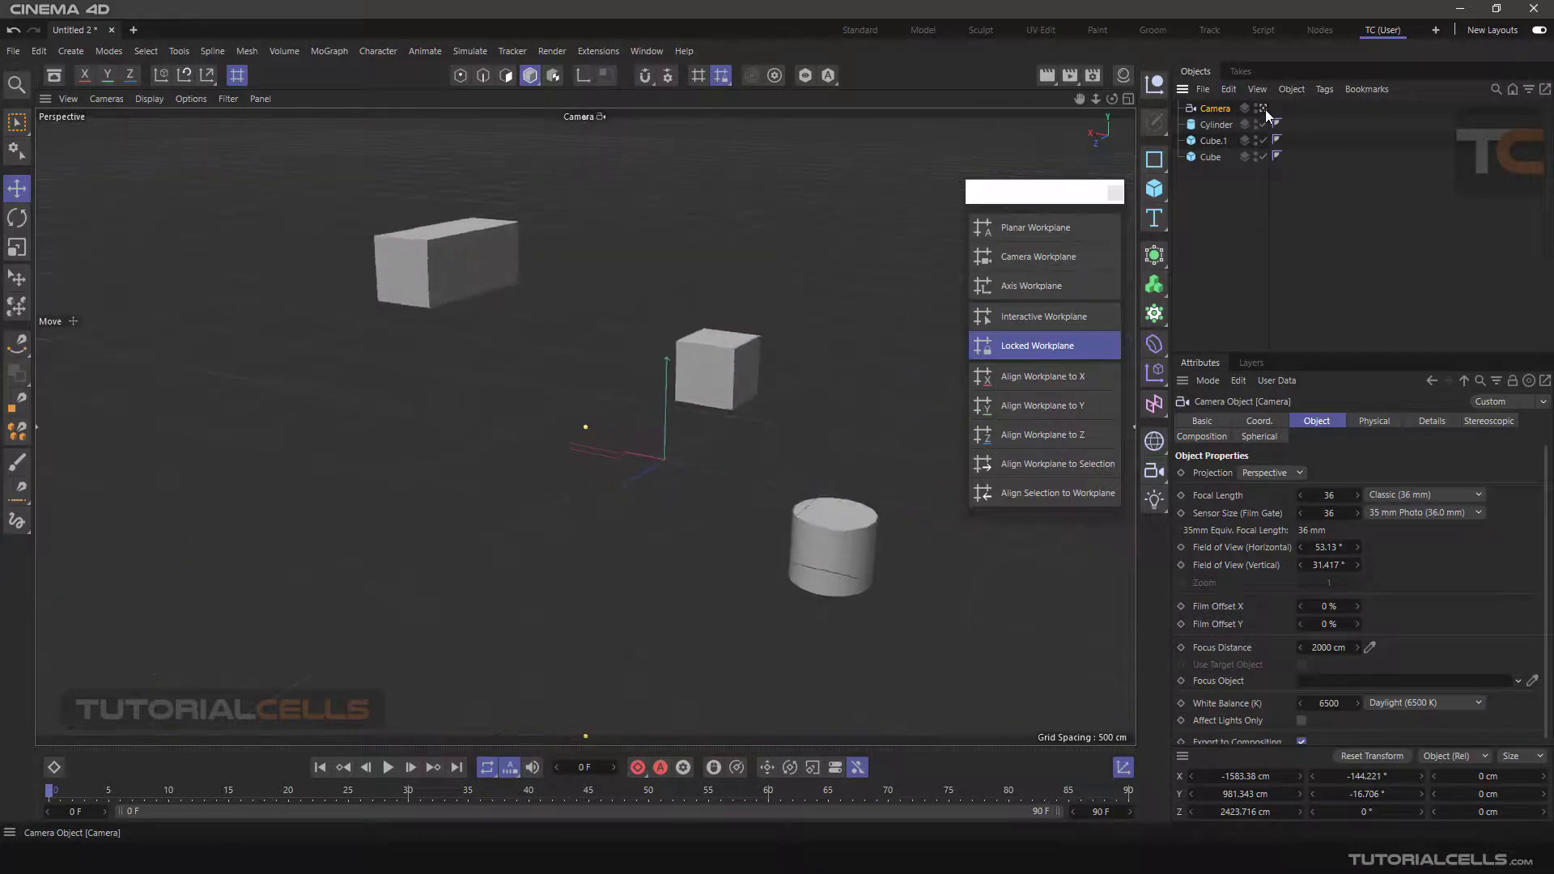
Step: Examine the camera's frustum from outside, and return to looking through the camera
{"action": "scroll", "coordinate": [649, 352], "scroll_direction": "down", "scroll_amount": 6}
{"action": "left_click_drag", "start_coordinate": [636, 372], "coordinate": [716, 352], "text": "alt"}
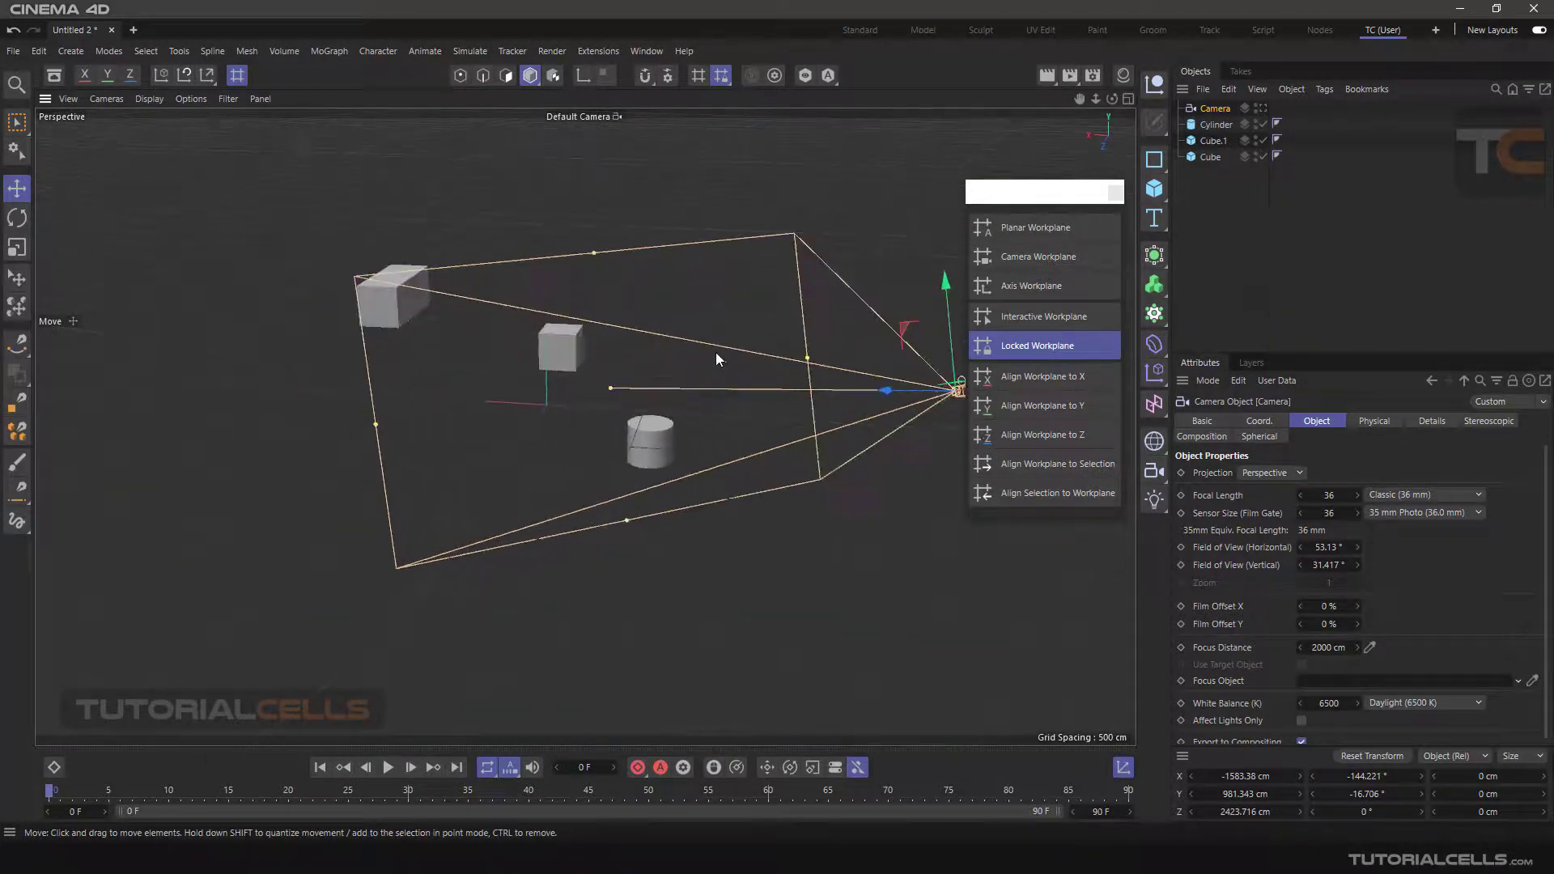
{"action": "scroll", "coordinate": [620, 338], "scroll_direction": "down", "scroll_amount": 1}
{"action": "left_click_drag", "start_coordinate": [620, 339], "coordinate": [607, 343], "text": "alt"}
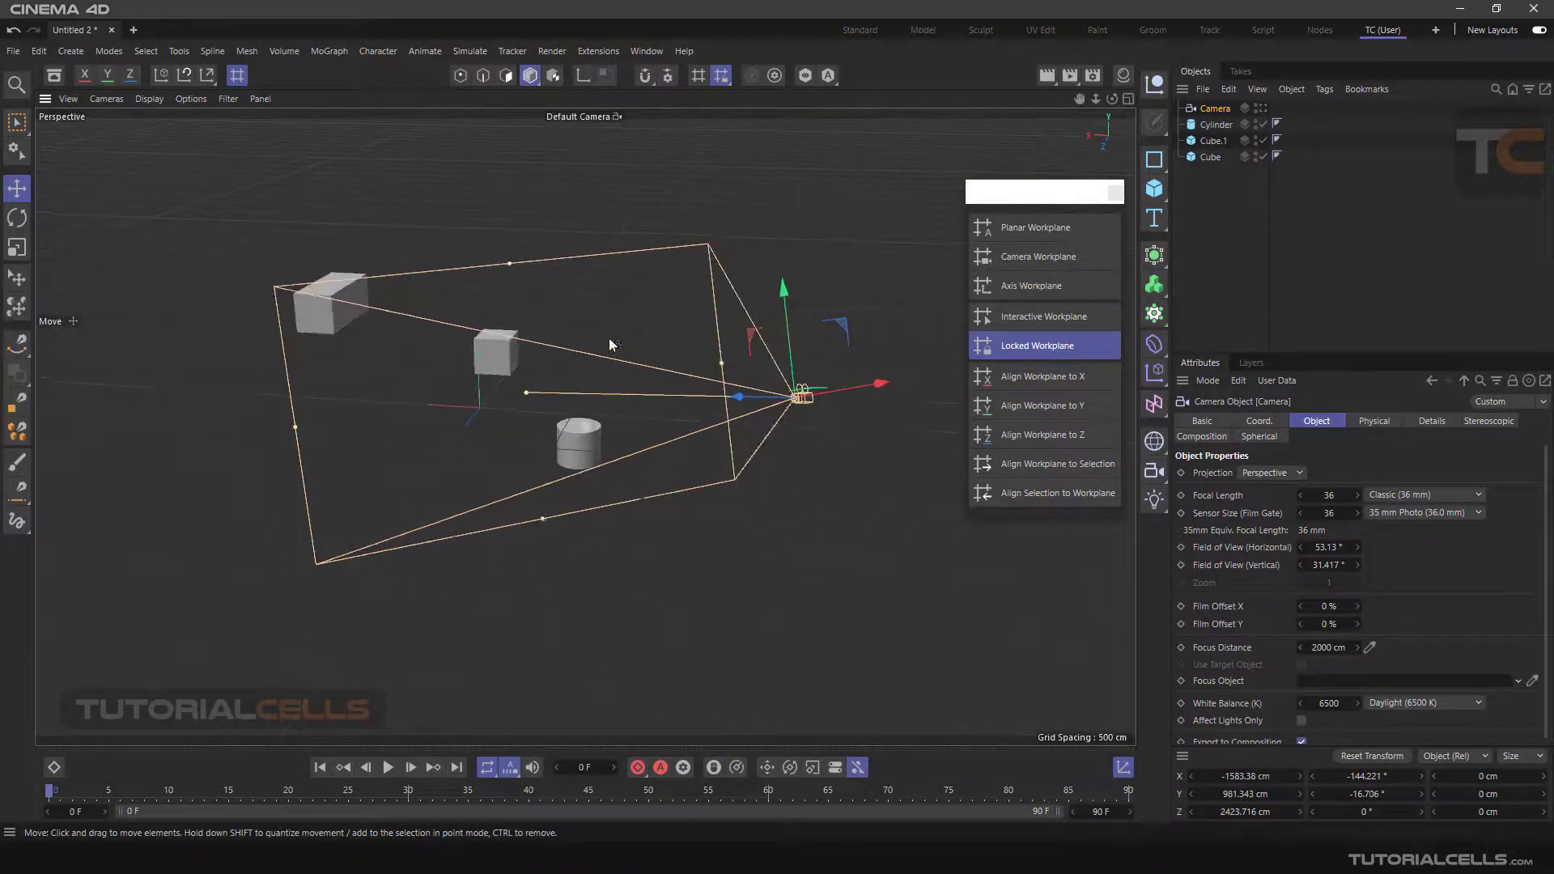
{"action": "left_click", "coordinate": [1264, 106]}
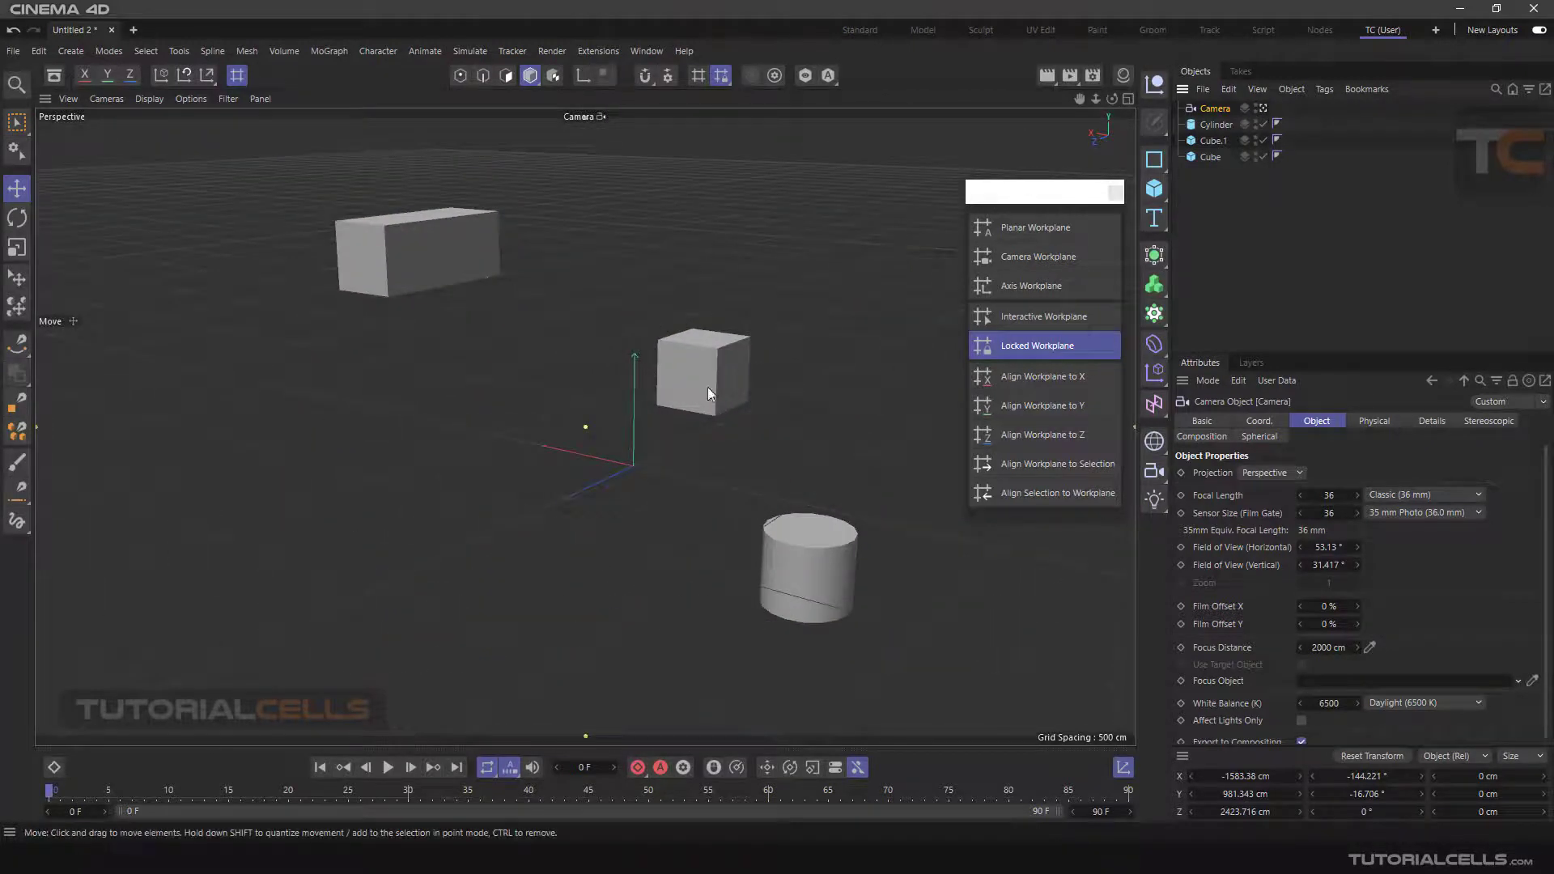
Step: Add a 200 cm cube with the Camera Workplane active, and realign the workplane to Y
{"action": "left_click", "coordinate": [1013, 257]}
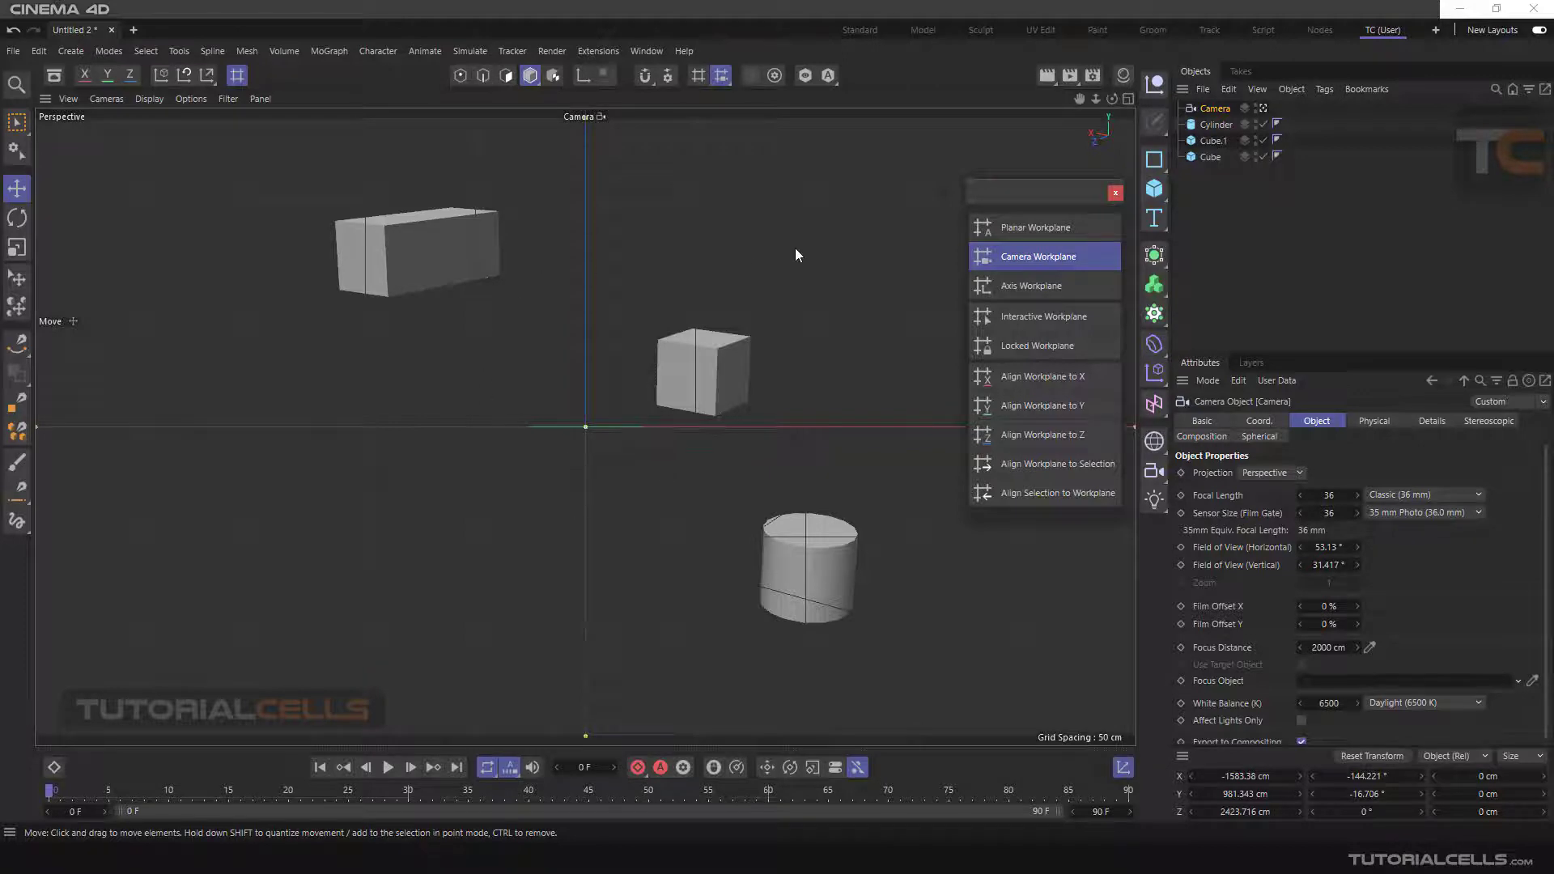
{"action": "left_click", "coordinate": [1154, 188]}
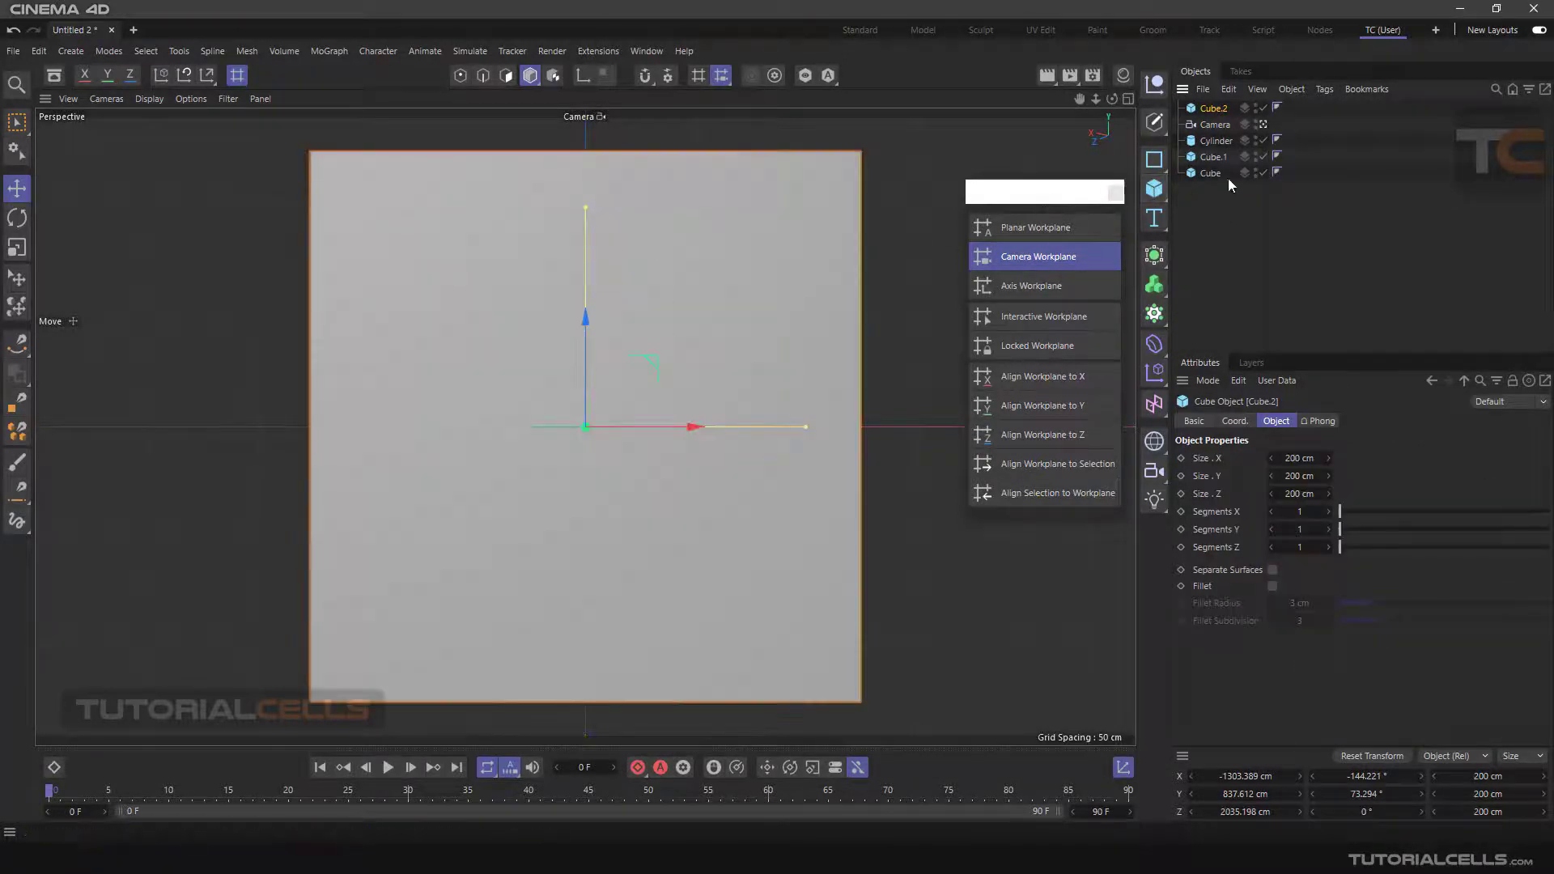
{"action": "left_click", "coordinate": [1038, 406]}
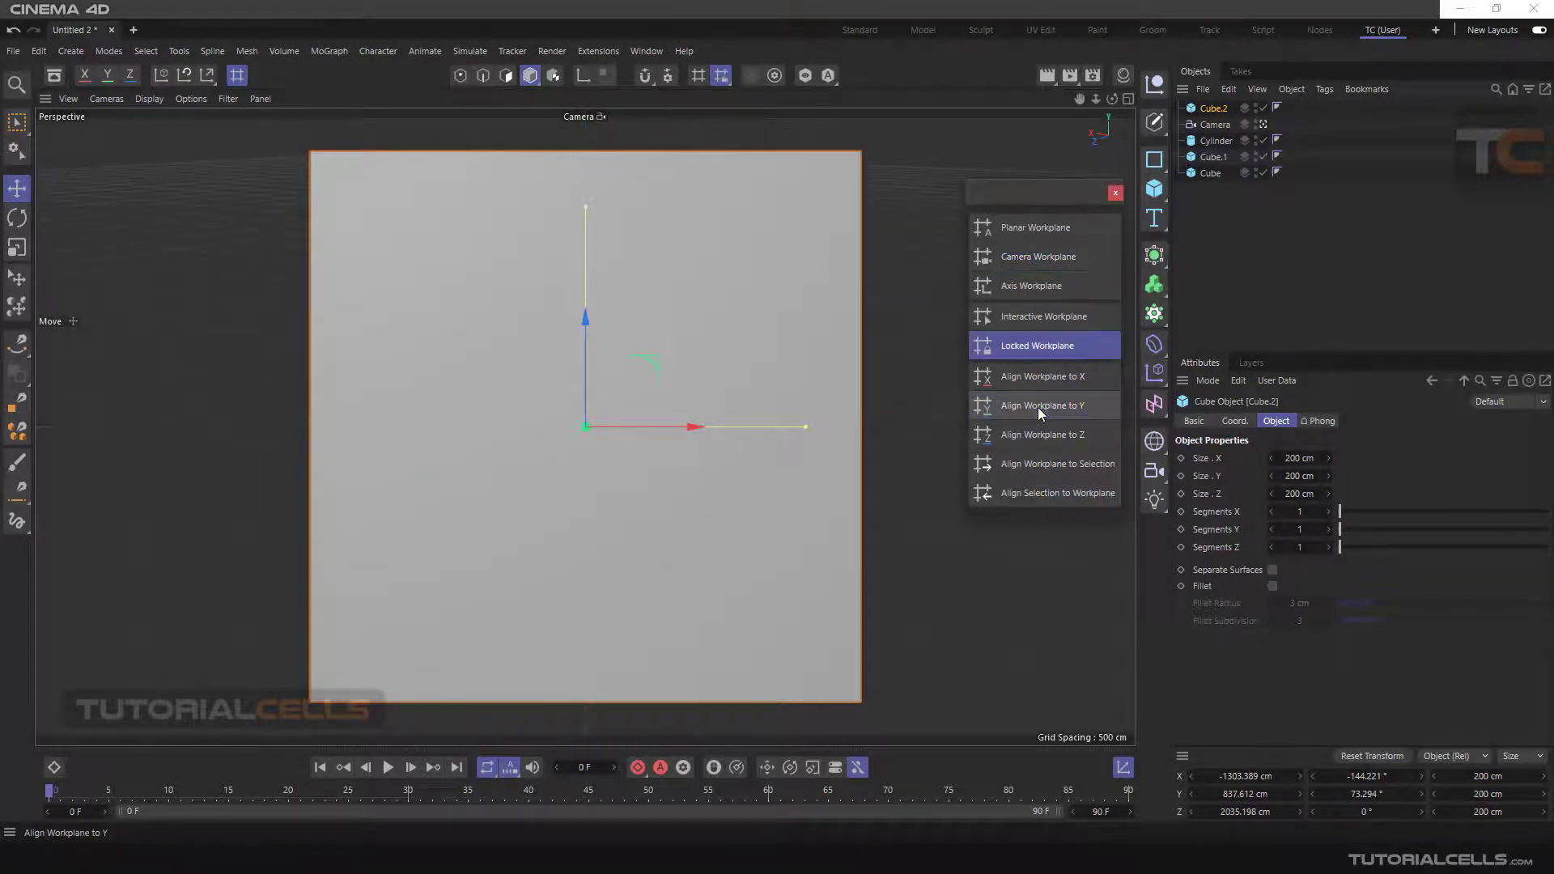
Step: Leave the camera view and examine the new cube's orientation relative to the camera
{"action": "left_click", "coordinate": [1264, 125]}
{"action": "left_click", "coordinate": [1263, 126]}
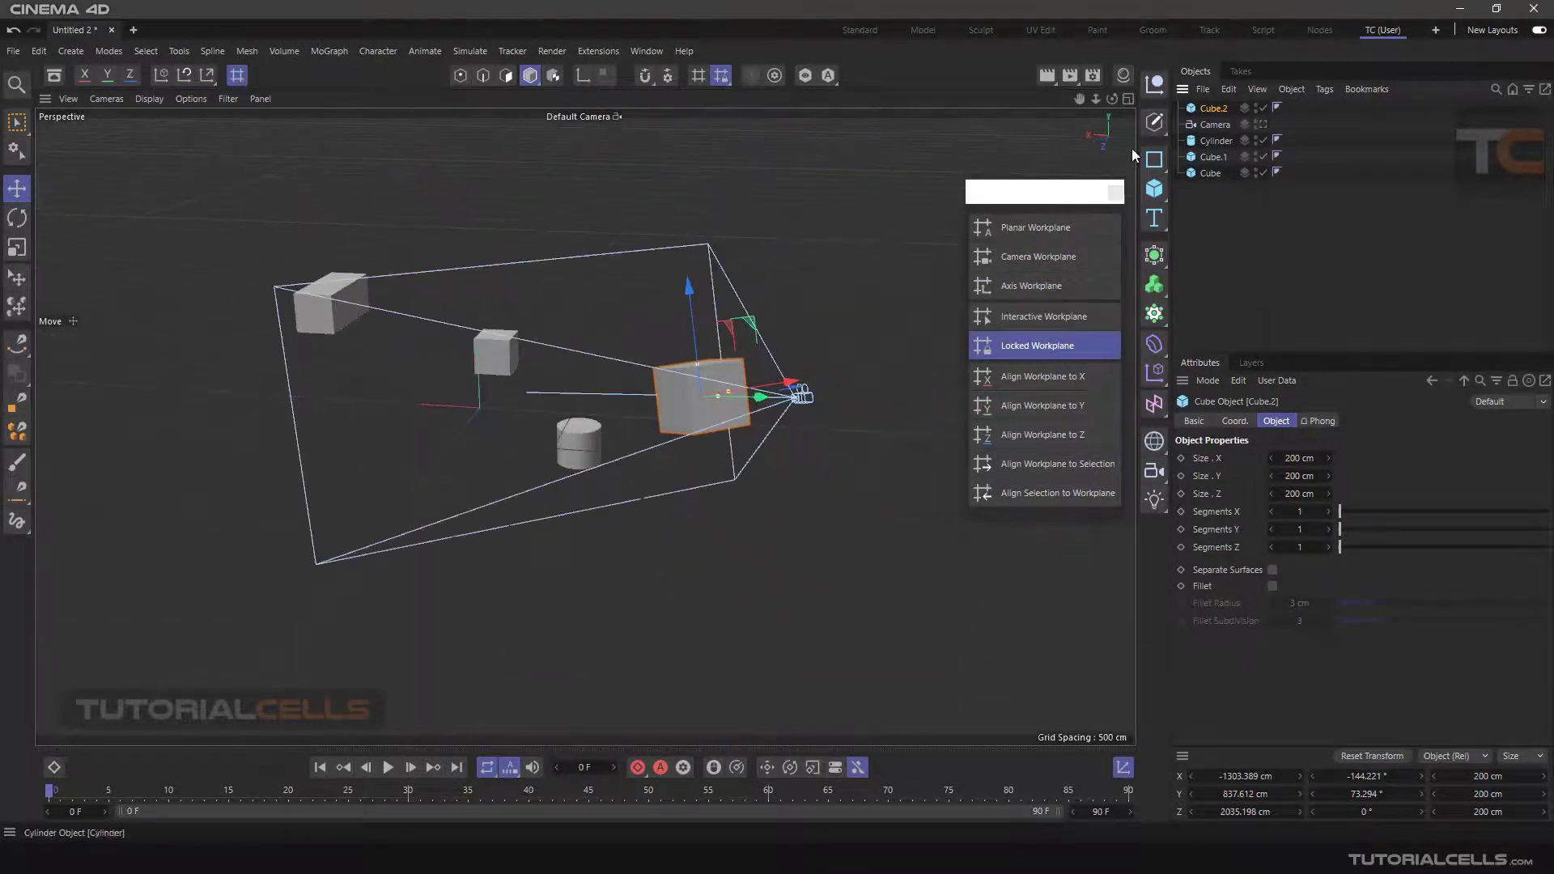
{"action": "scroll", "coordinate": [653, 362], "scroll_direction": "down", "scroll_amount": 4}
{"action": "left_click_drag", "start_coordinate": [653, 362], "coordinate": [591, 312], "text": "alt"}
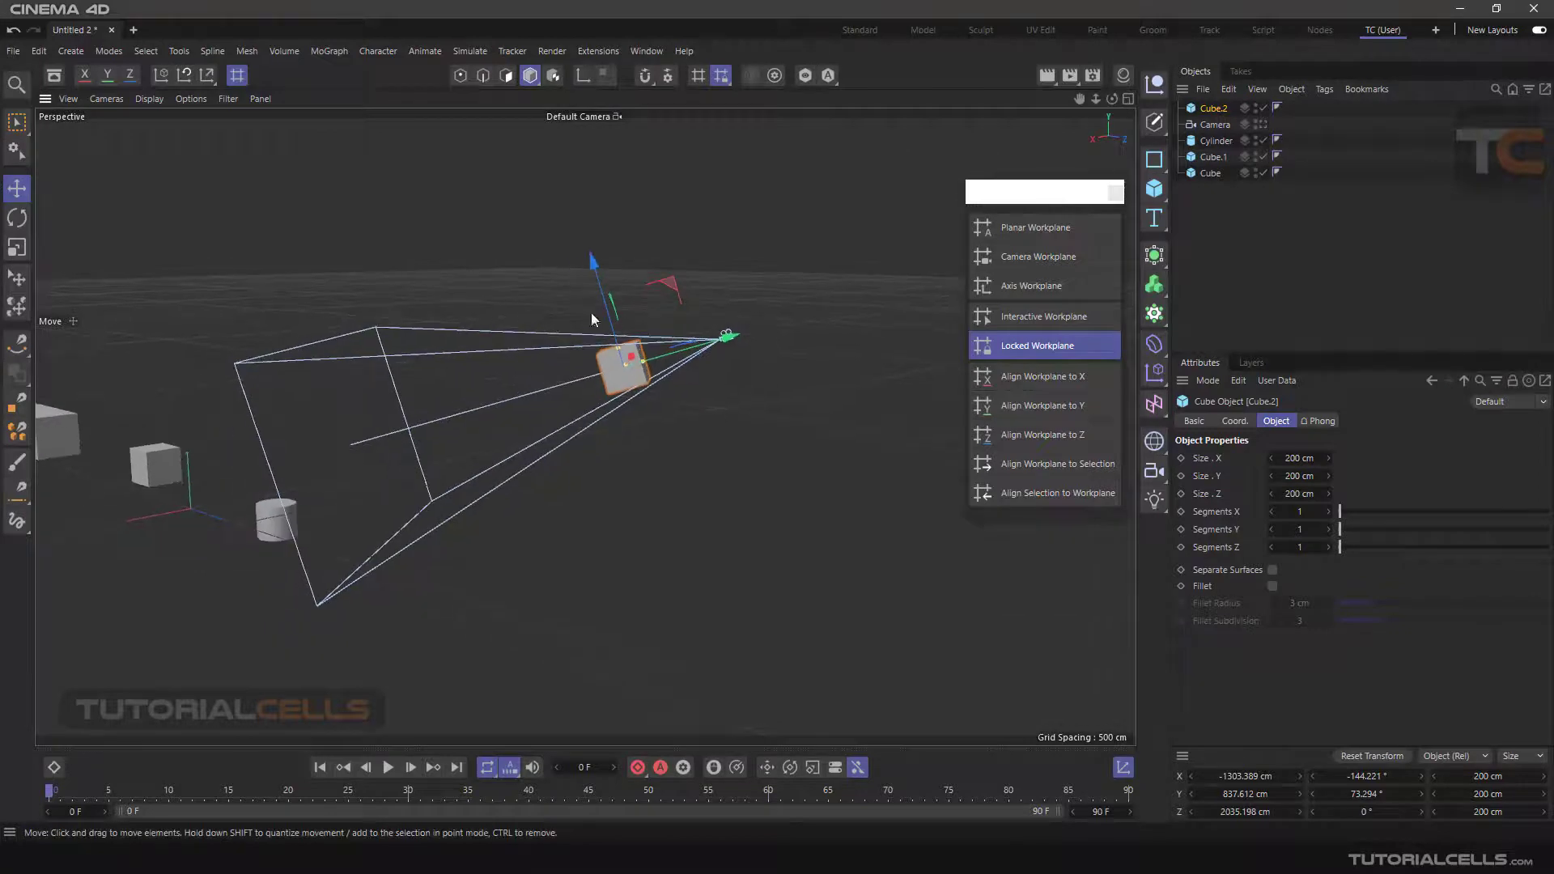
{"action": "scroll", "coordinate": [644, 330], "scroll_direction": "up", "scroll_amount": 4}
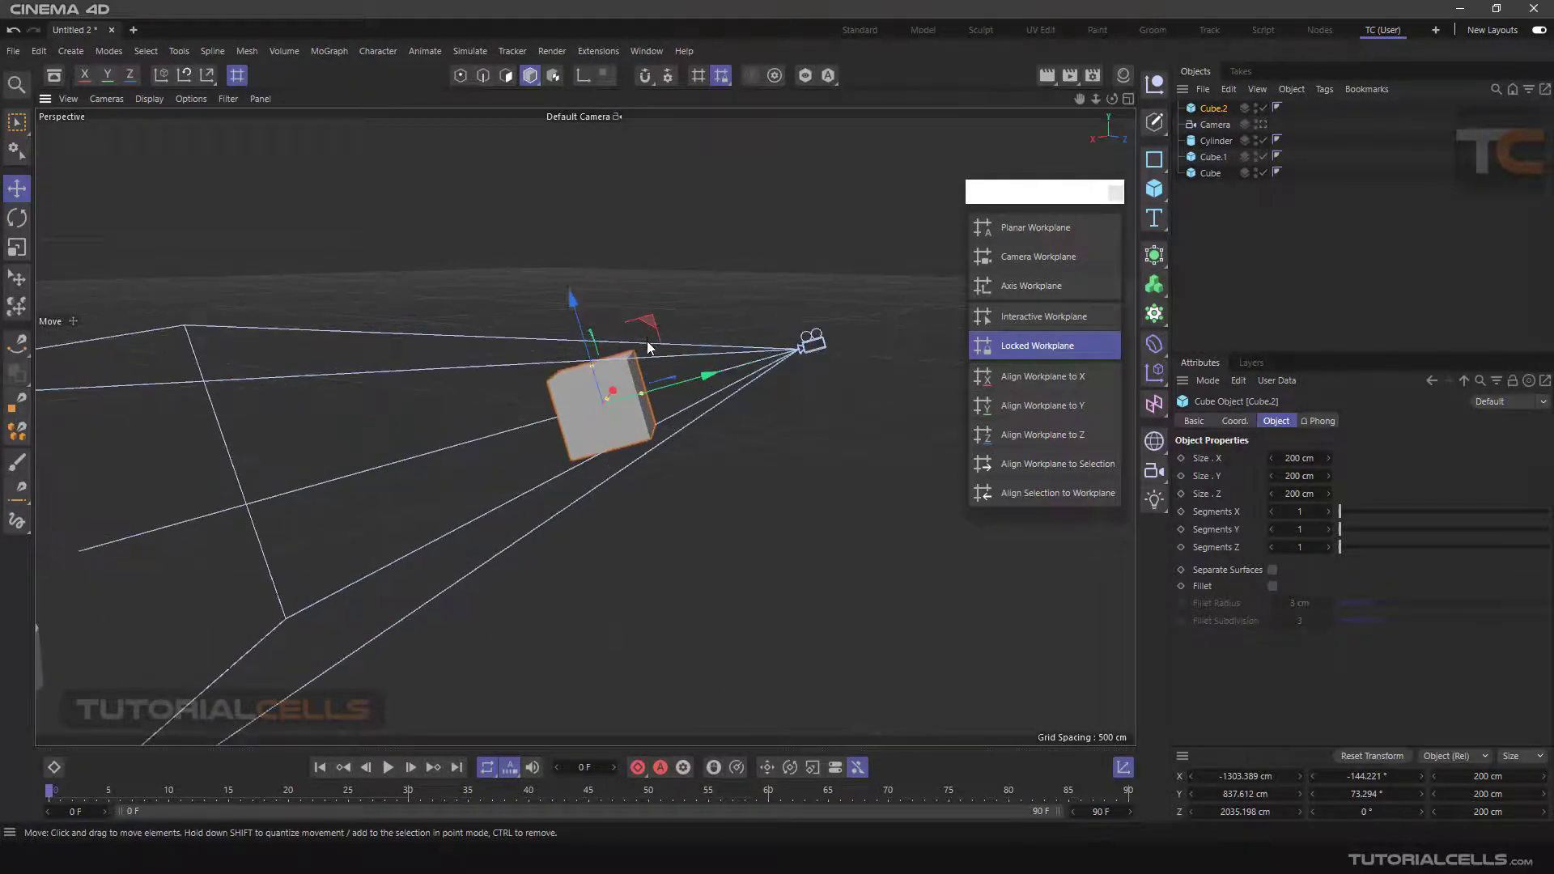
Step: Delete the new cube Cube.2 together with the camera
{"action": "scroll", "coordinate": [605, 323], "scroll_direction": "down", "scroll_amount": 1}
{"action": "left_click_drag", "start_coordinate": [678, 410], "coordinate": [503, 389], "text": "alt"}
{"action": "left_click", "coordinate": [1203, 124], "text": "ctrl"}
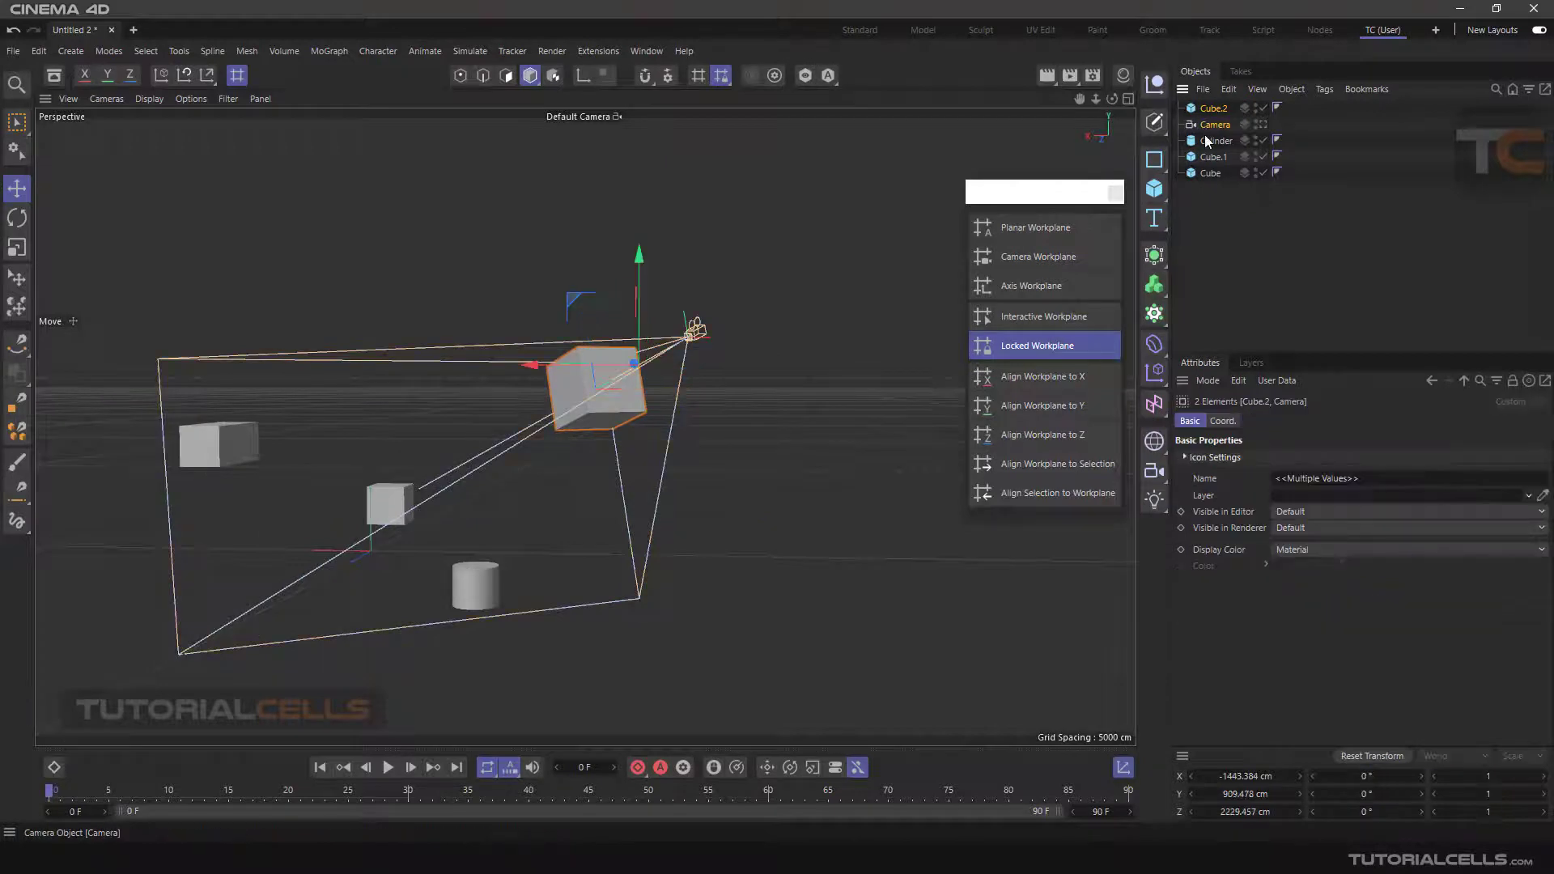
{"action": "key", "text": "Delete"}
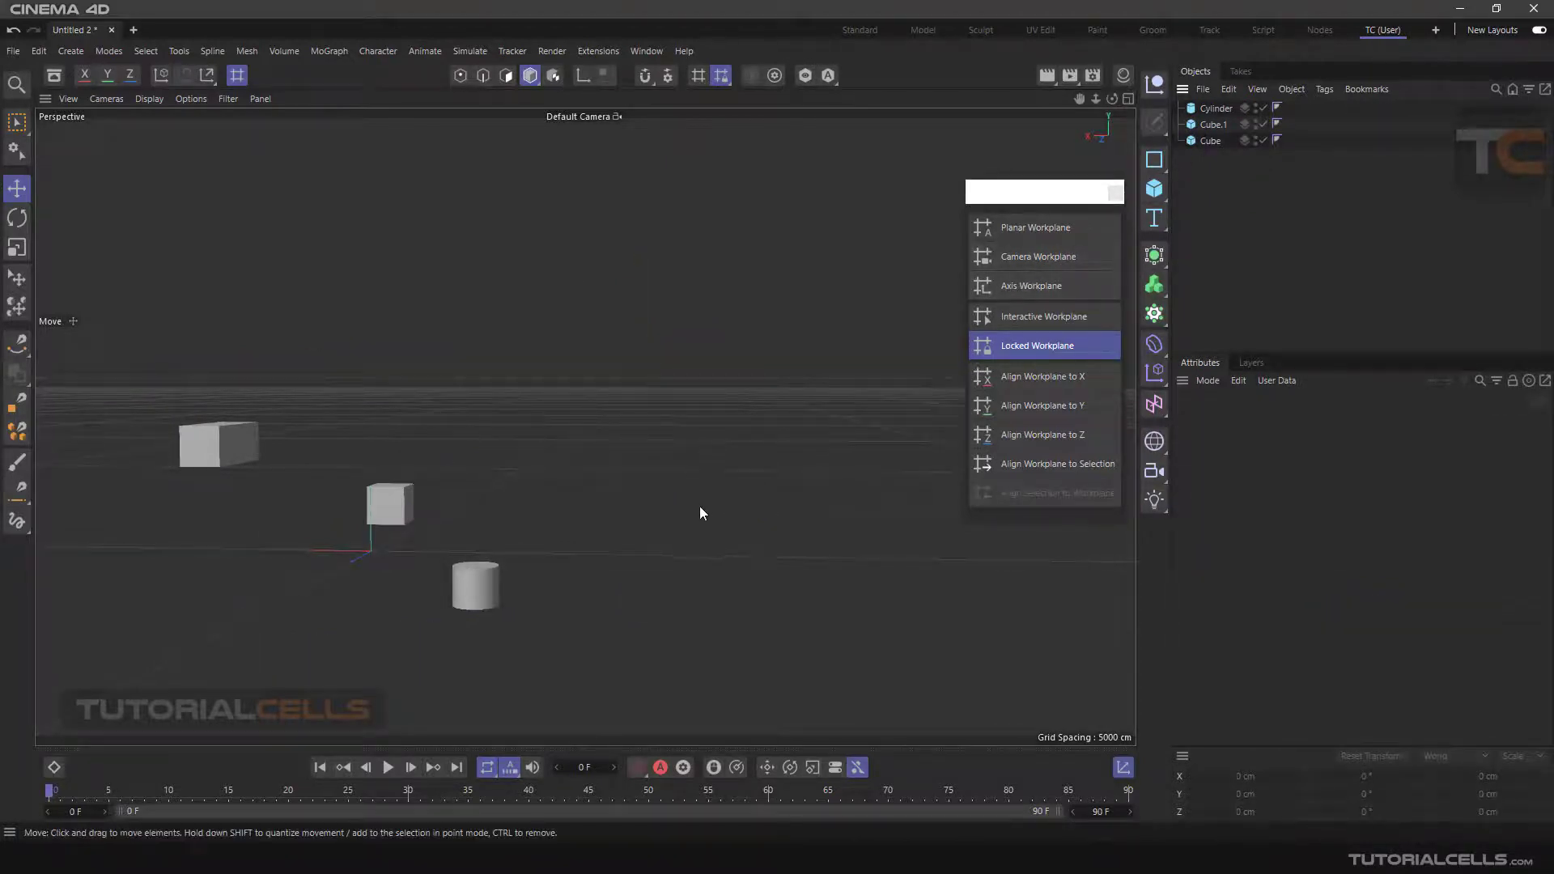
Step: Switch to Axis Workplane, and select the small cube, the elongated box and the cylinder in turn
{"action": "left_click_drag", "start_coordinate": [701, 511], "coordinate": [400, 542], "text": "alt"}
{"action": "middle_click_drag", "start_coordinate": [516, 495], "coordinate": [841, 421], "text": "alt"}
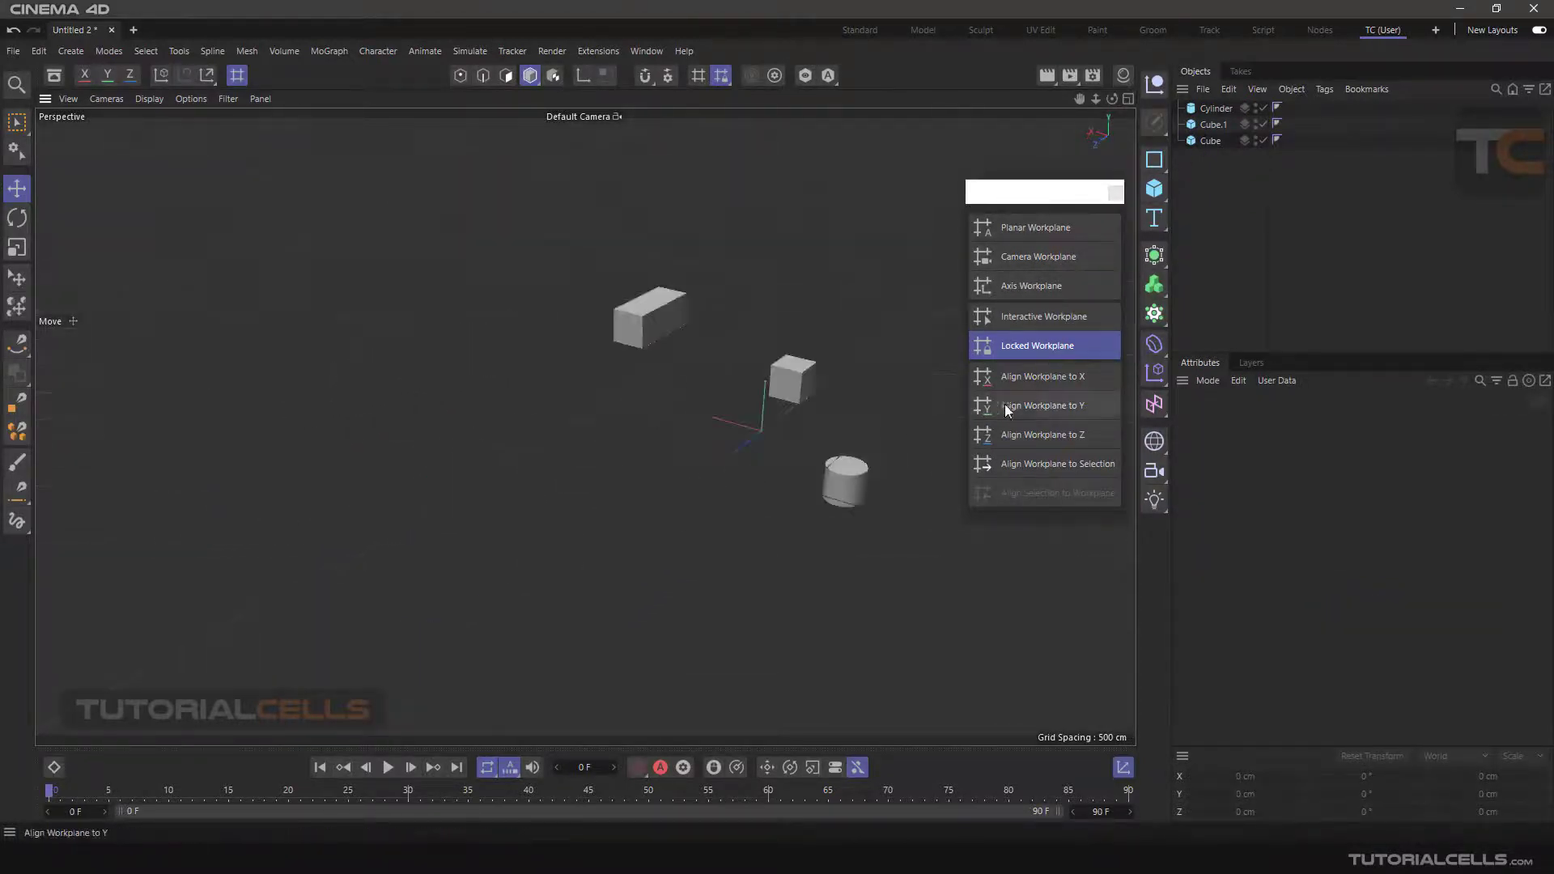
{"action": "scroll", "coordinate": [781, 431], "scroll_direction": "up", "scroll_amount": 3}
{"action": "scroll", "coordinate": [782, 429], "scroll_direction": "up", "scroll_amount": 4}
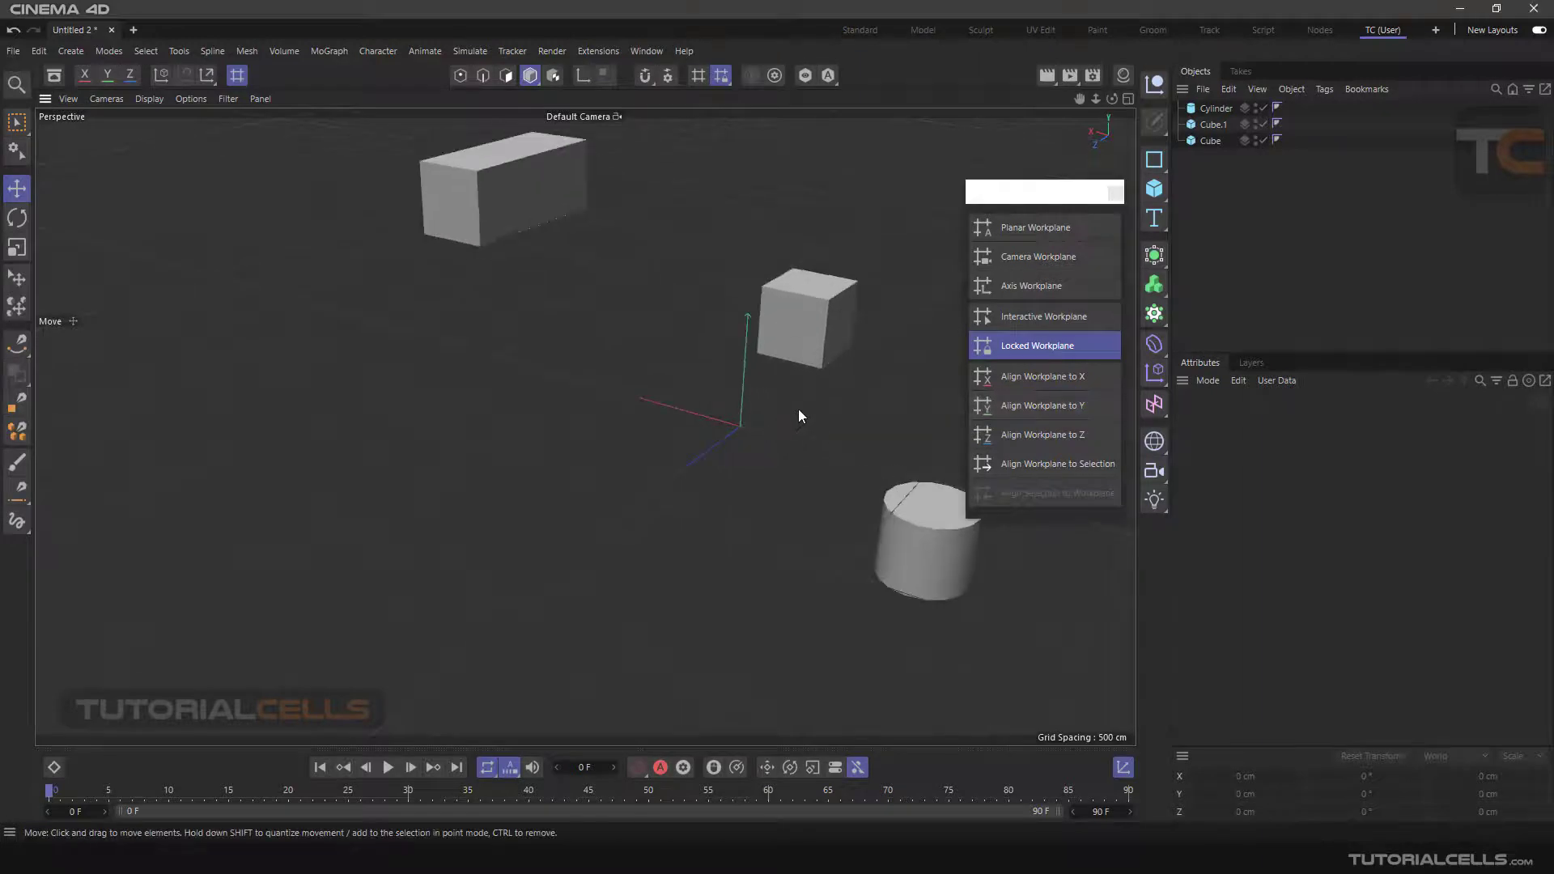
{"action": "left_click", "coordinate": [1018, 288]}
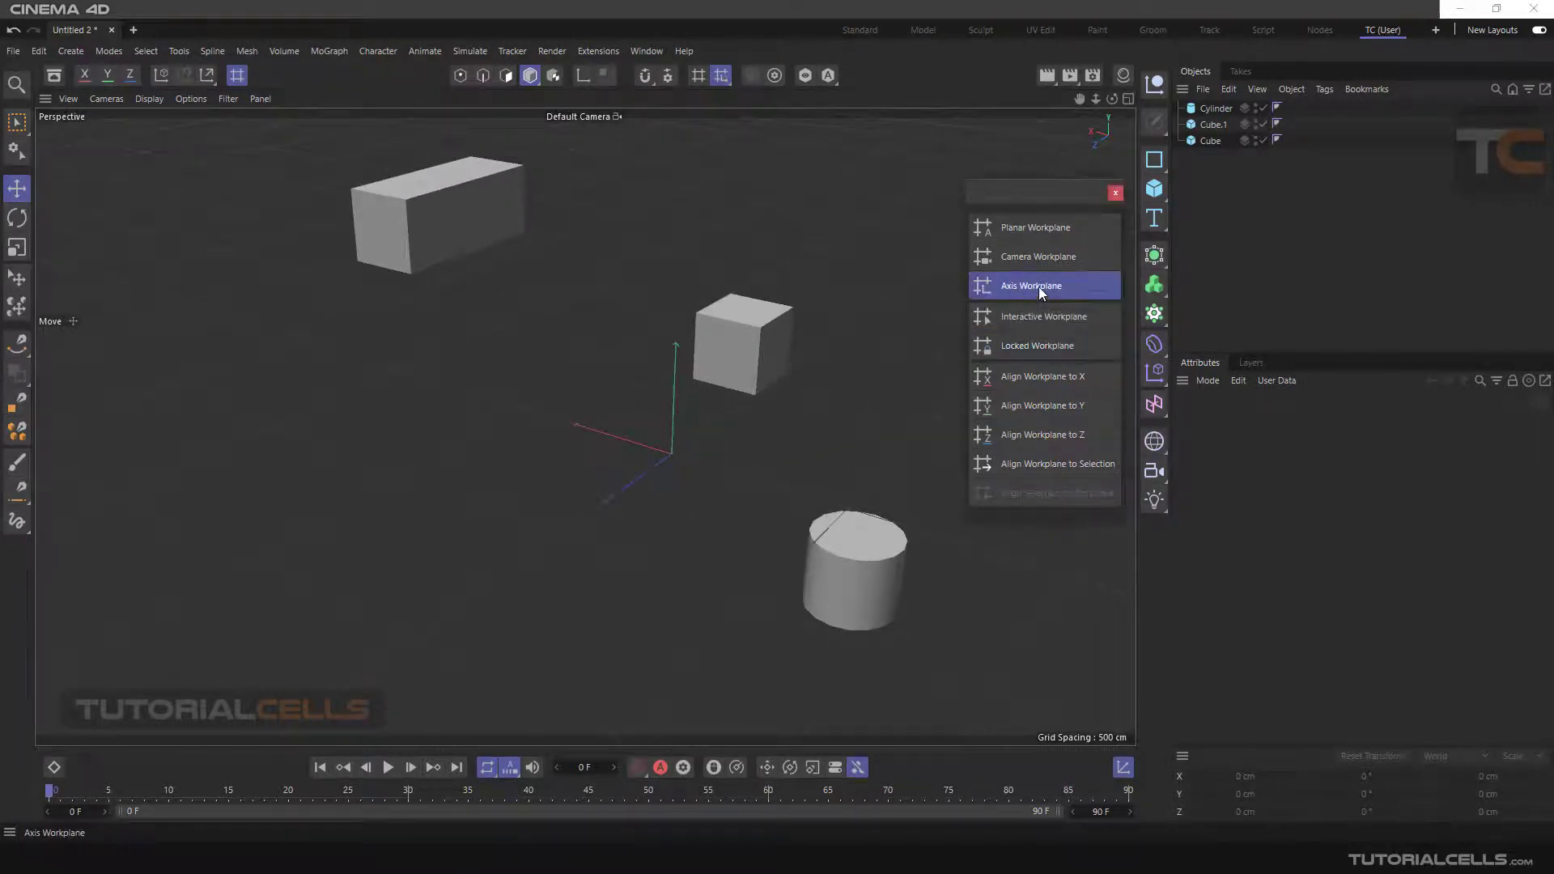
{"action": "left_click", "coordinate": [741, 350]}
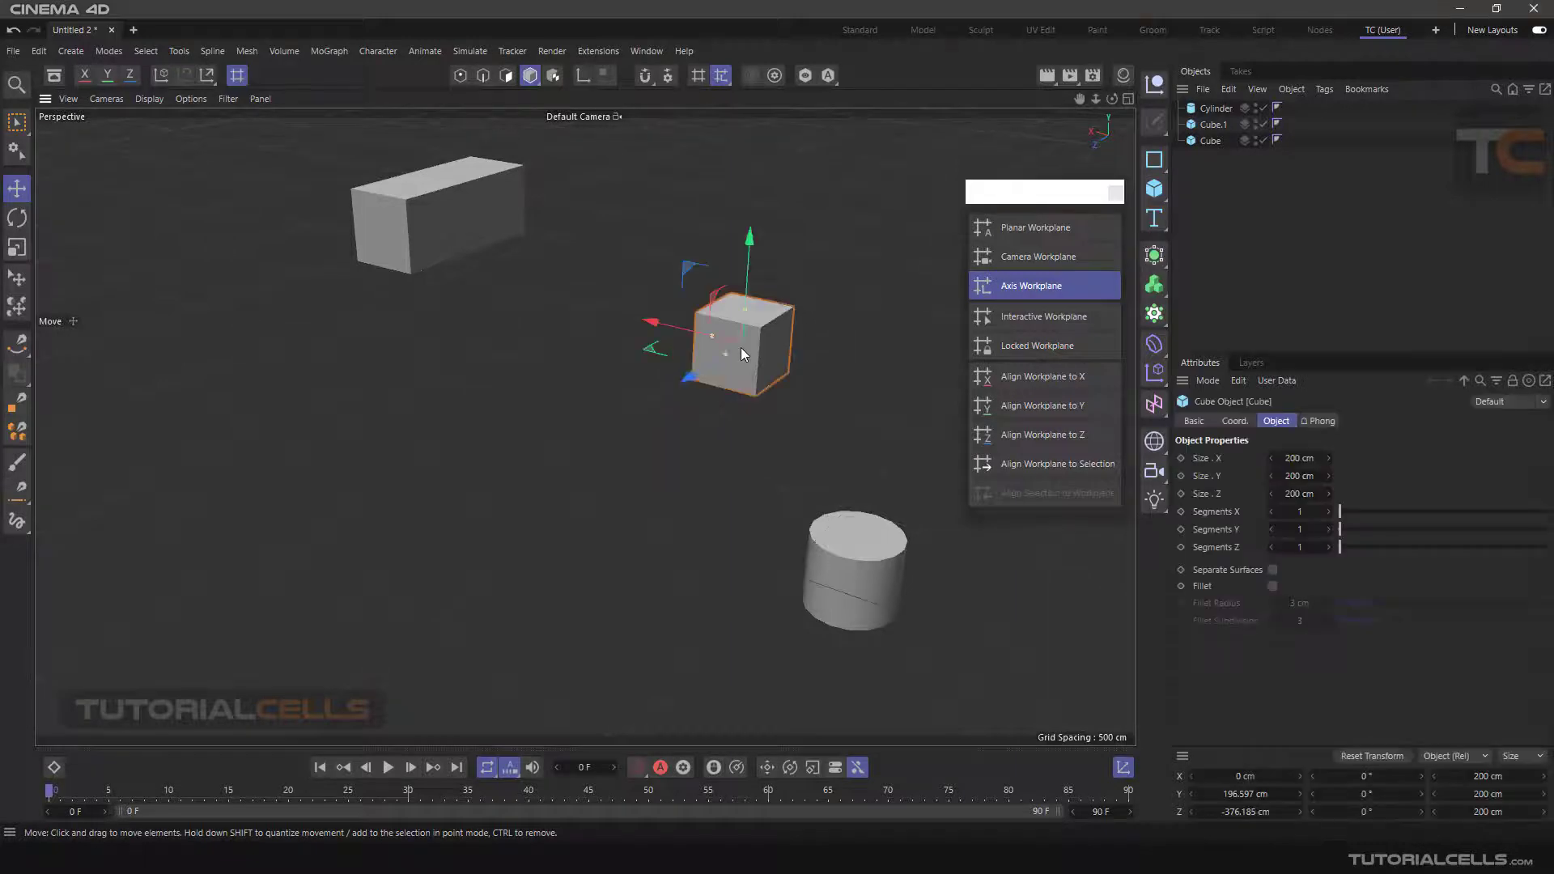
{"action": "left_click", "coordinate": [485, 200]}
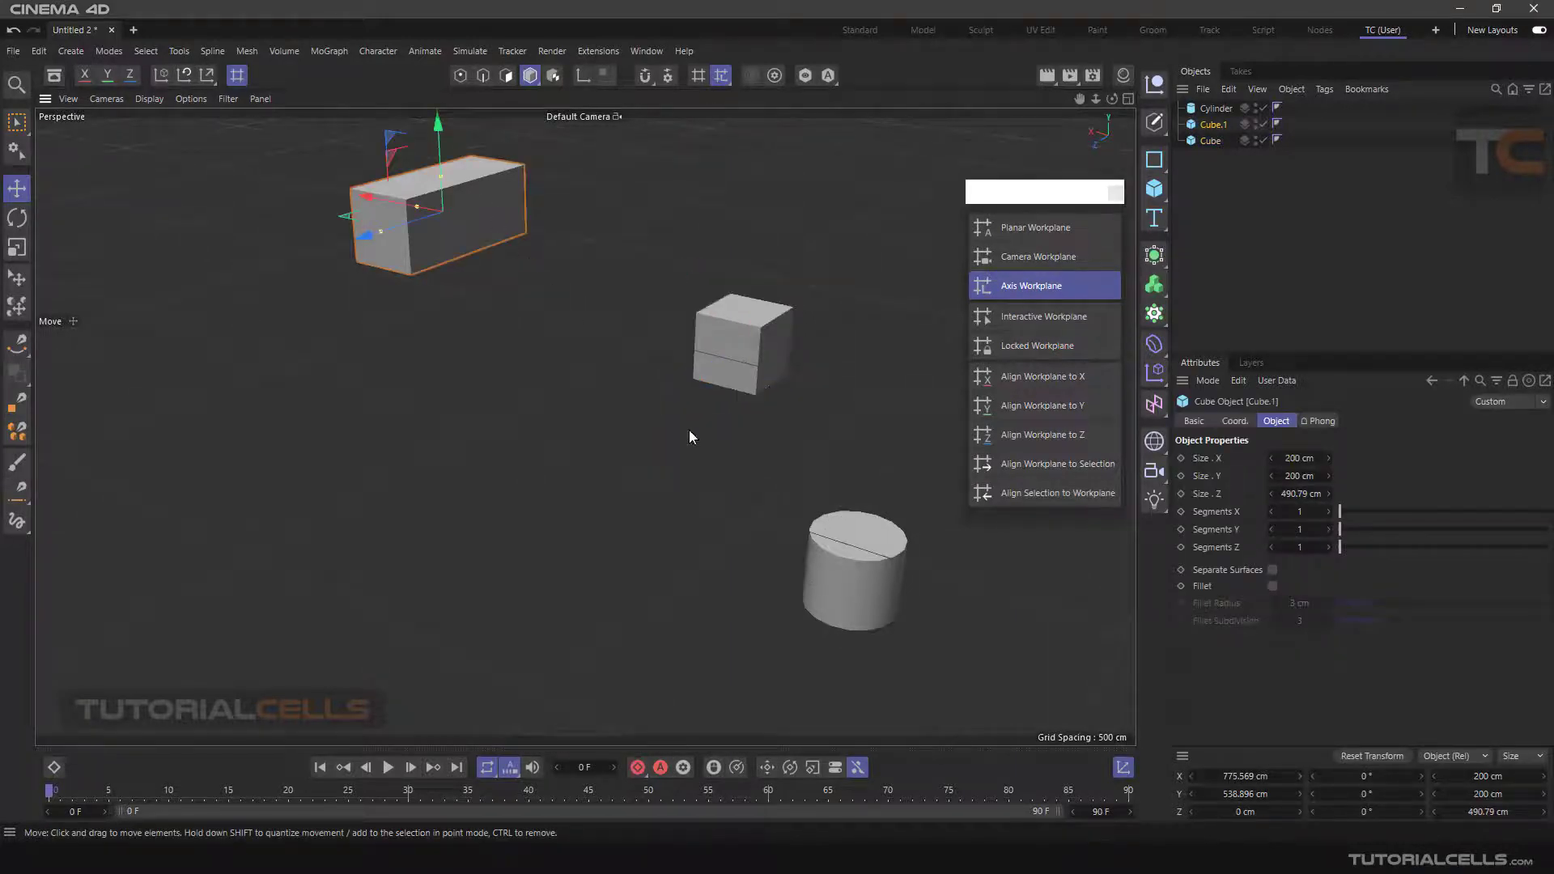
{"action": "left_click", "coordinate": [835, 588]}
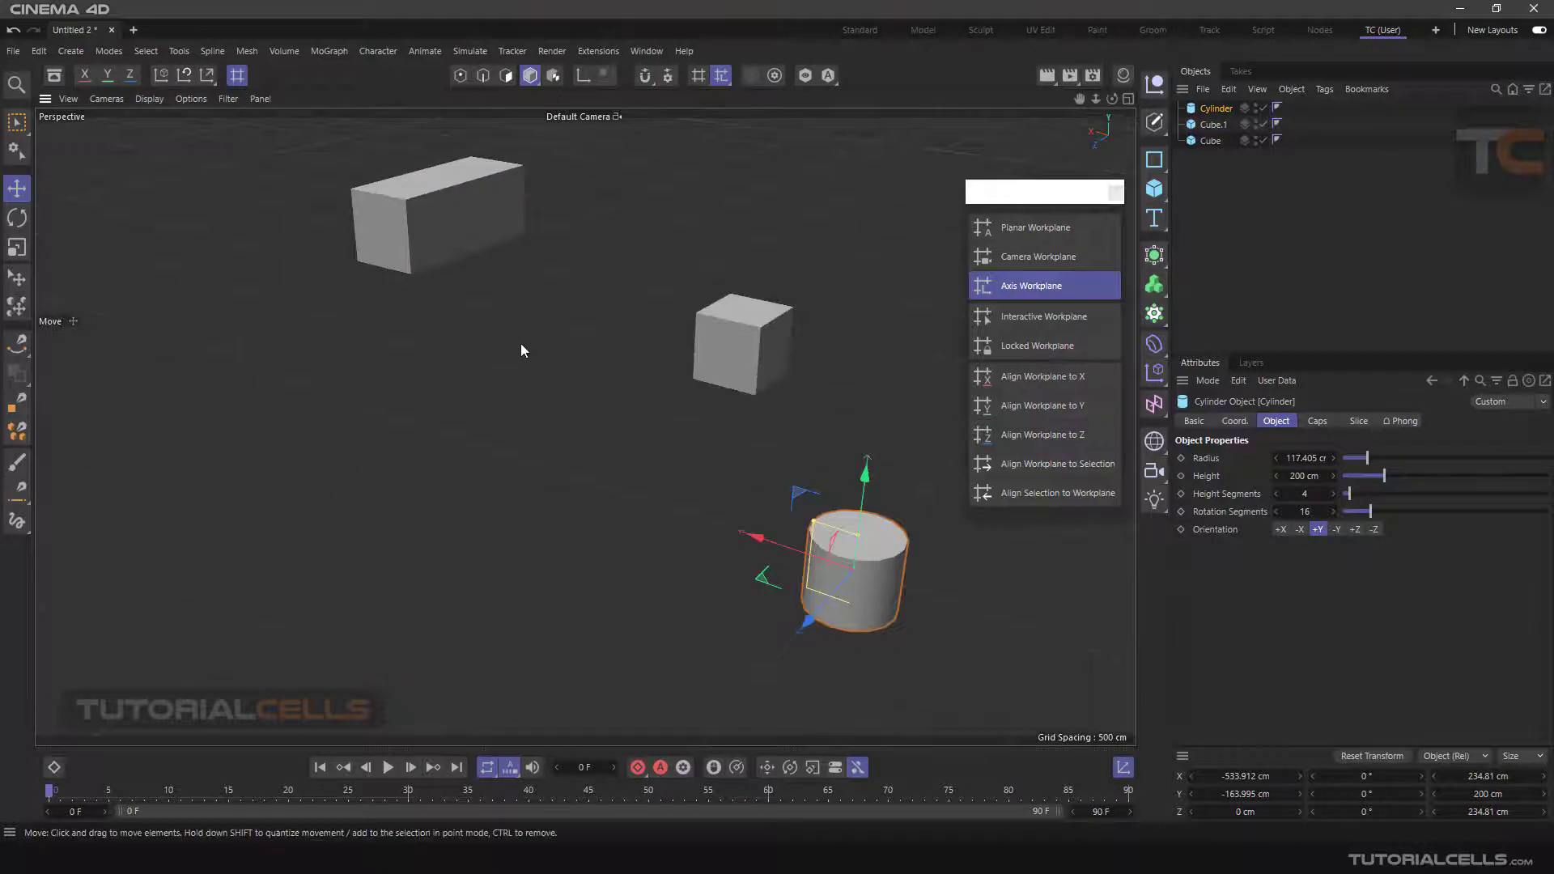
{"action": "left_click", "coordinate": [440, 233]}
{"action": "left_click", "coordinate": [822, 576]}
Step: Select the small cube and convert it to an editable polygon object
{"action": "scroll", "coordinate": [770, 350], "scroll_direction": "up", "scroll_amount": 6}
{"action": "left_click_drag", "start_coordinate": [674, 332], "coordinate": [592, 293], "text": "alt"}
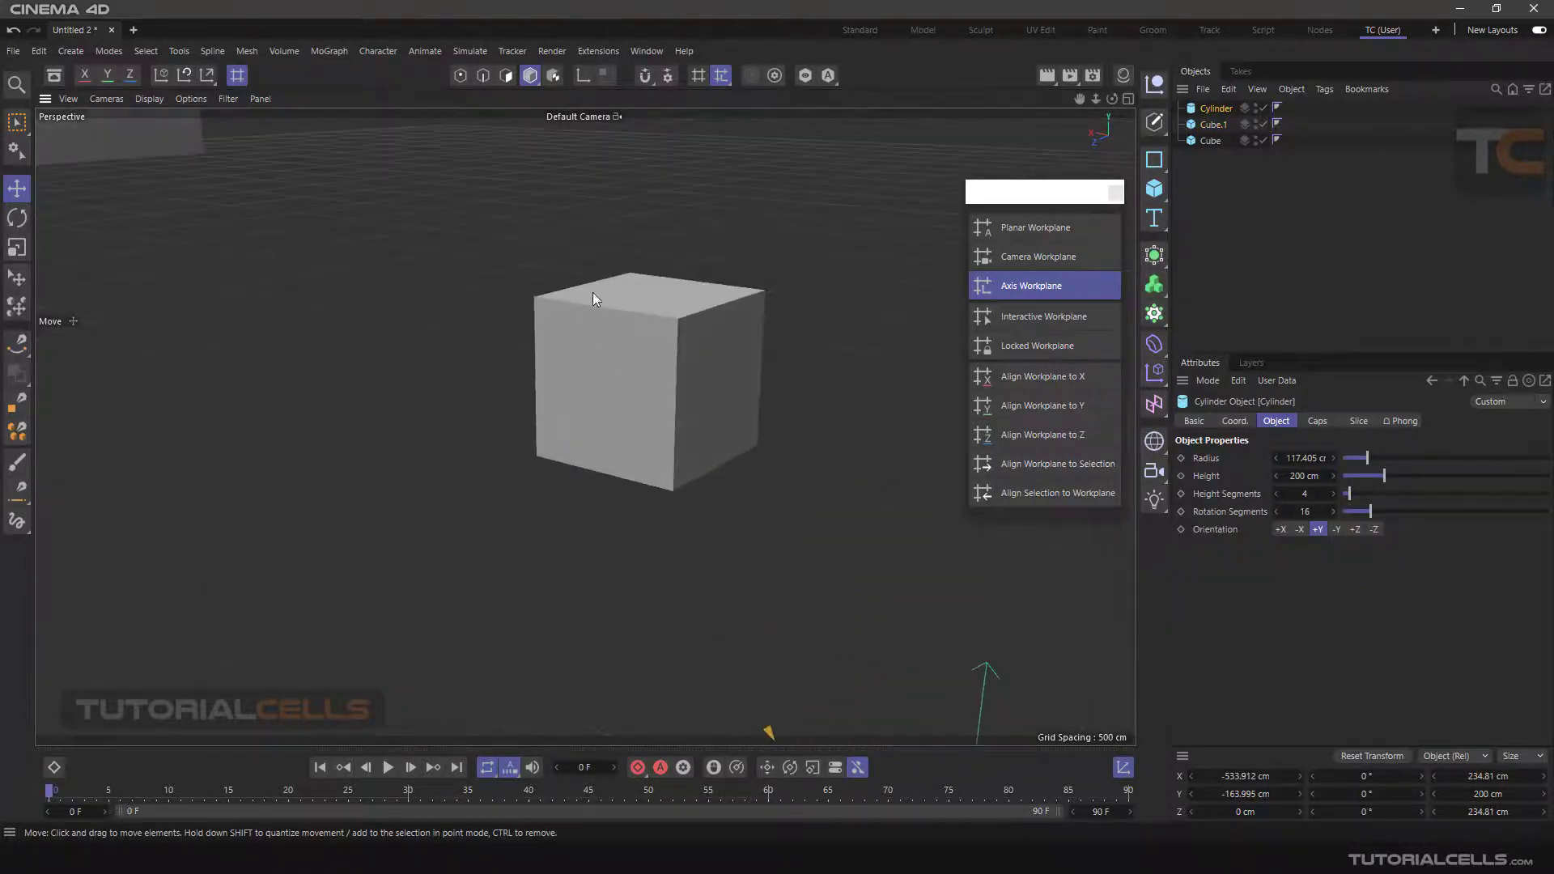
{"action": "left_click", "coordinate": [679, 336]}
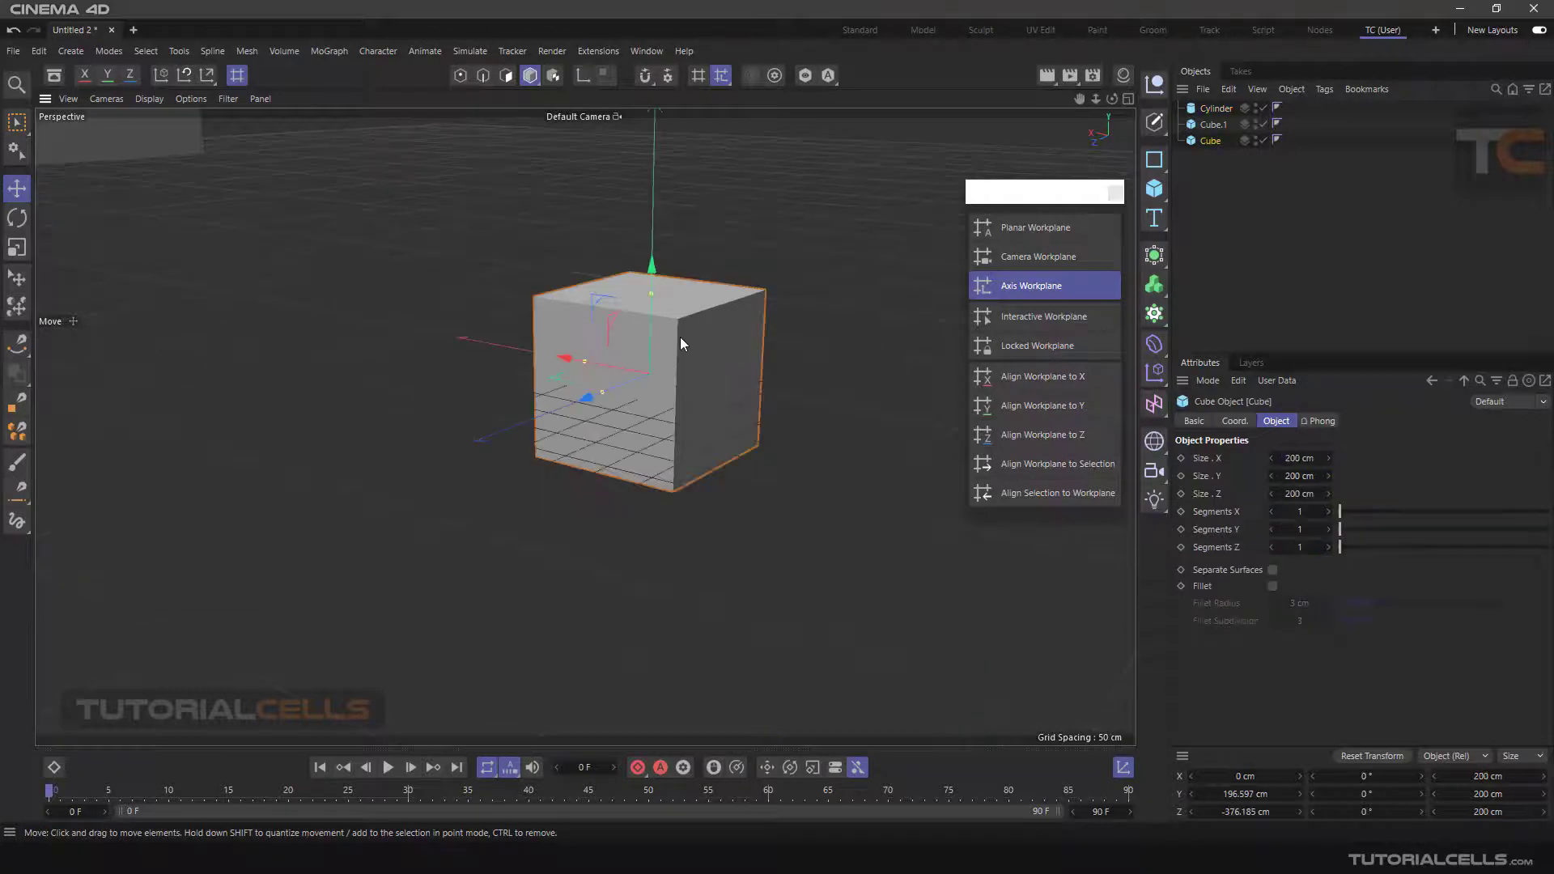
{"action": "left_click", "coordinate": [1154, 125]}
Step: Select the small cube's top polygon in polygon mode so the Axis Workplane follows it
{"action": "scroll", "coordinate": [698, 331], "scroll_direction": "down", "scroll_amount": 4}
{"action": "mouse_move", "coordinate": [682, 361]}
{"action": "left_mouse_down", "text": "alt"}
{"action": "mouse_move", "coordinate": [646, 381]}
{"action": "mouse_move", "coordinate": [663, 351]}
{"action": "left_mouse_up", "text": "alt"}
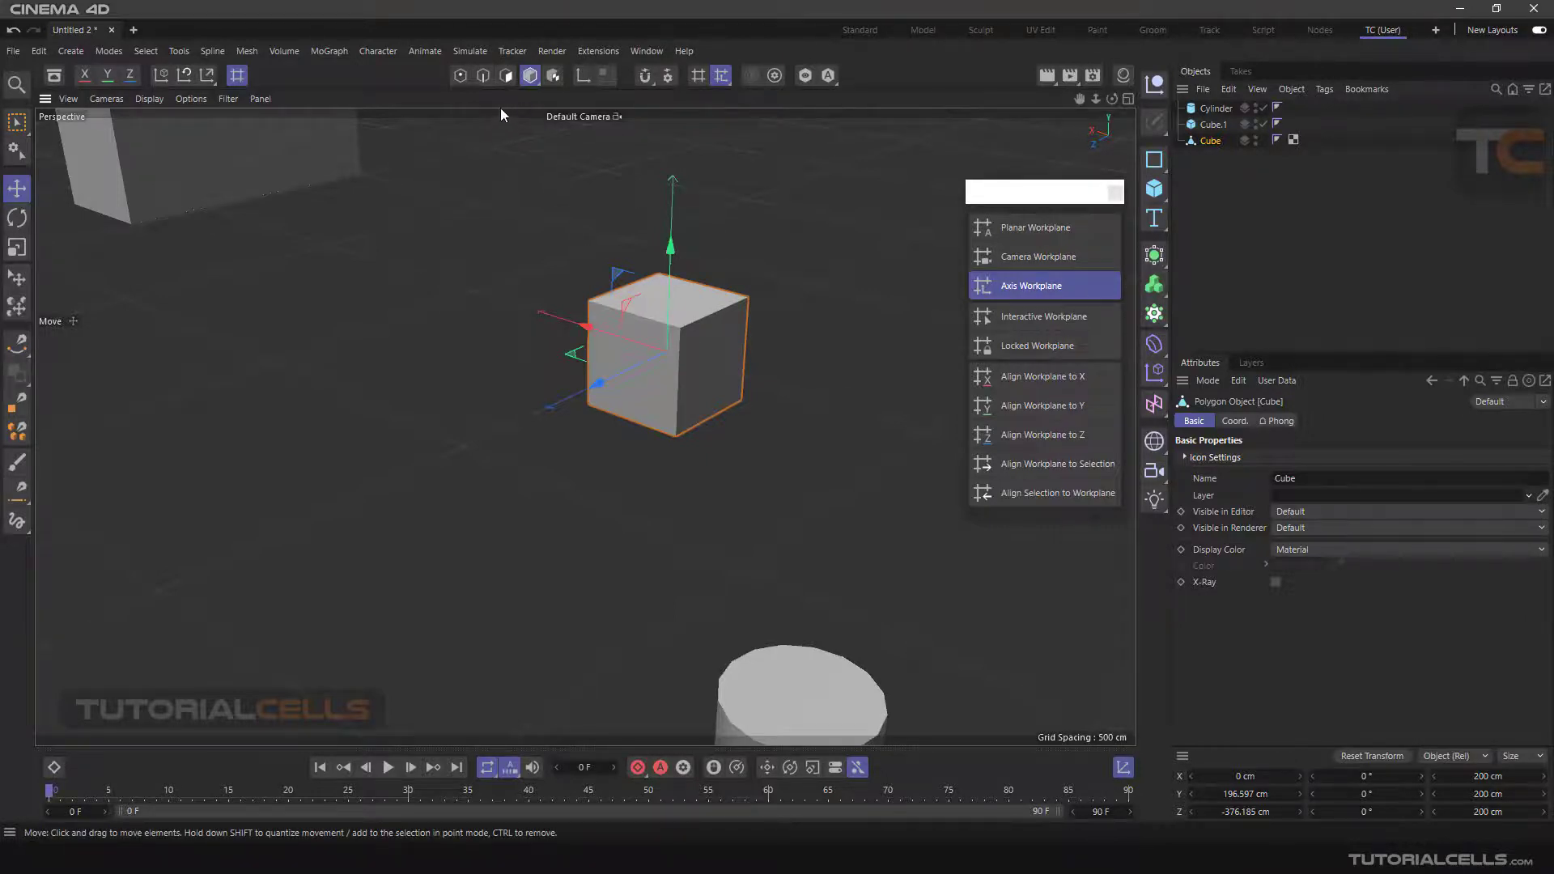
{"action": "left_click", "coordinate": [506, 75]}
{"action": "left_click", "coordinate": [639, 285]}
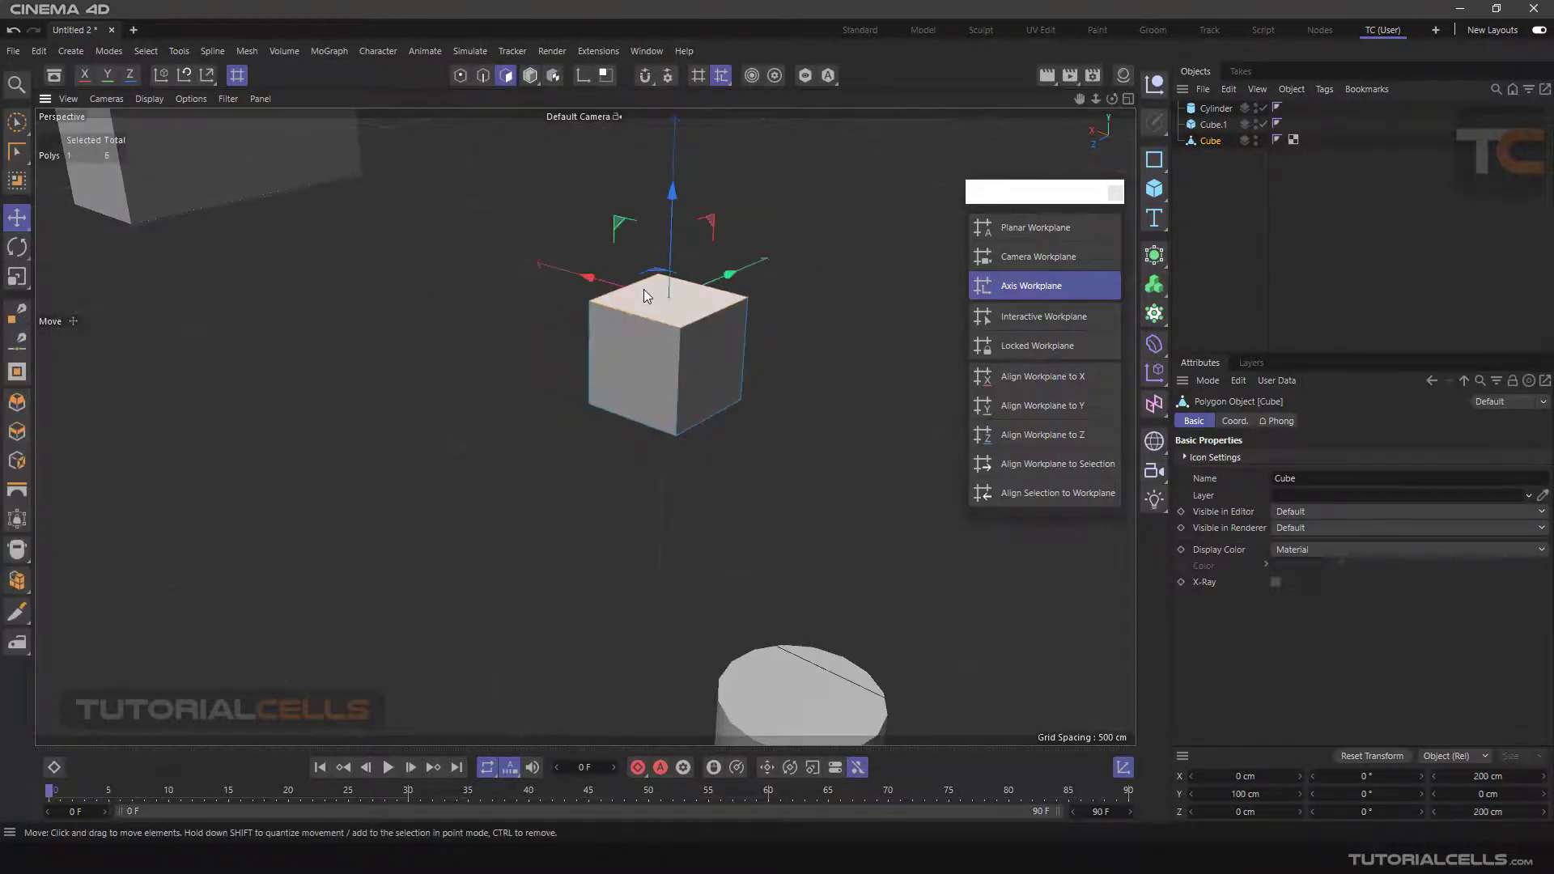
{"action": "left_click_drag", "start_coordinate": [657, 309], "coordinate": [498, 298], "text": "alt"}
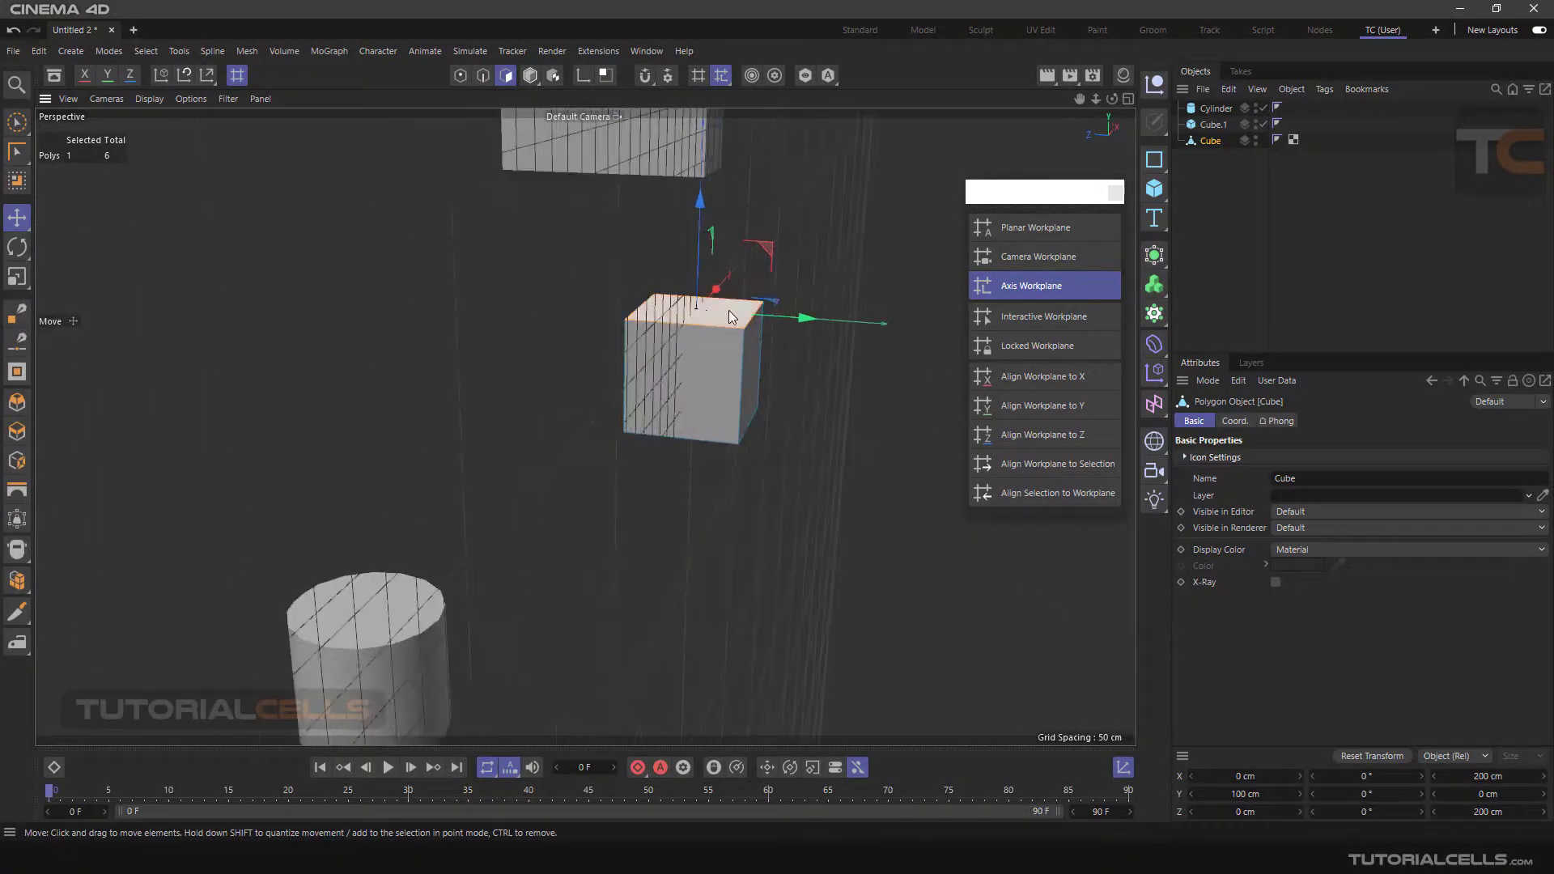
Step: Select one top edge of the small cube in edge mode so the workplane aligns to it
{"action": "left_click", "coordinate": [484, 76]}
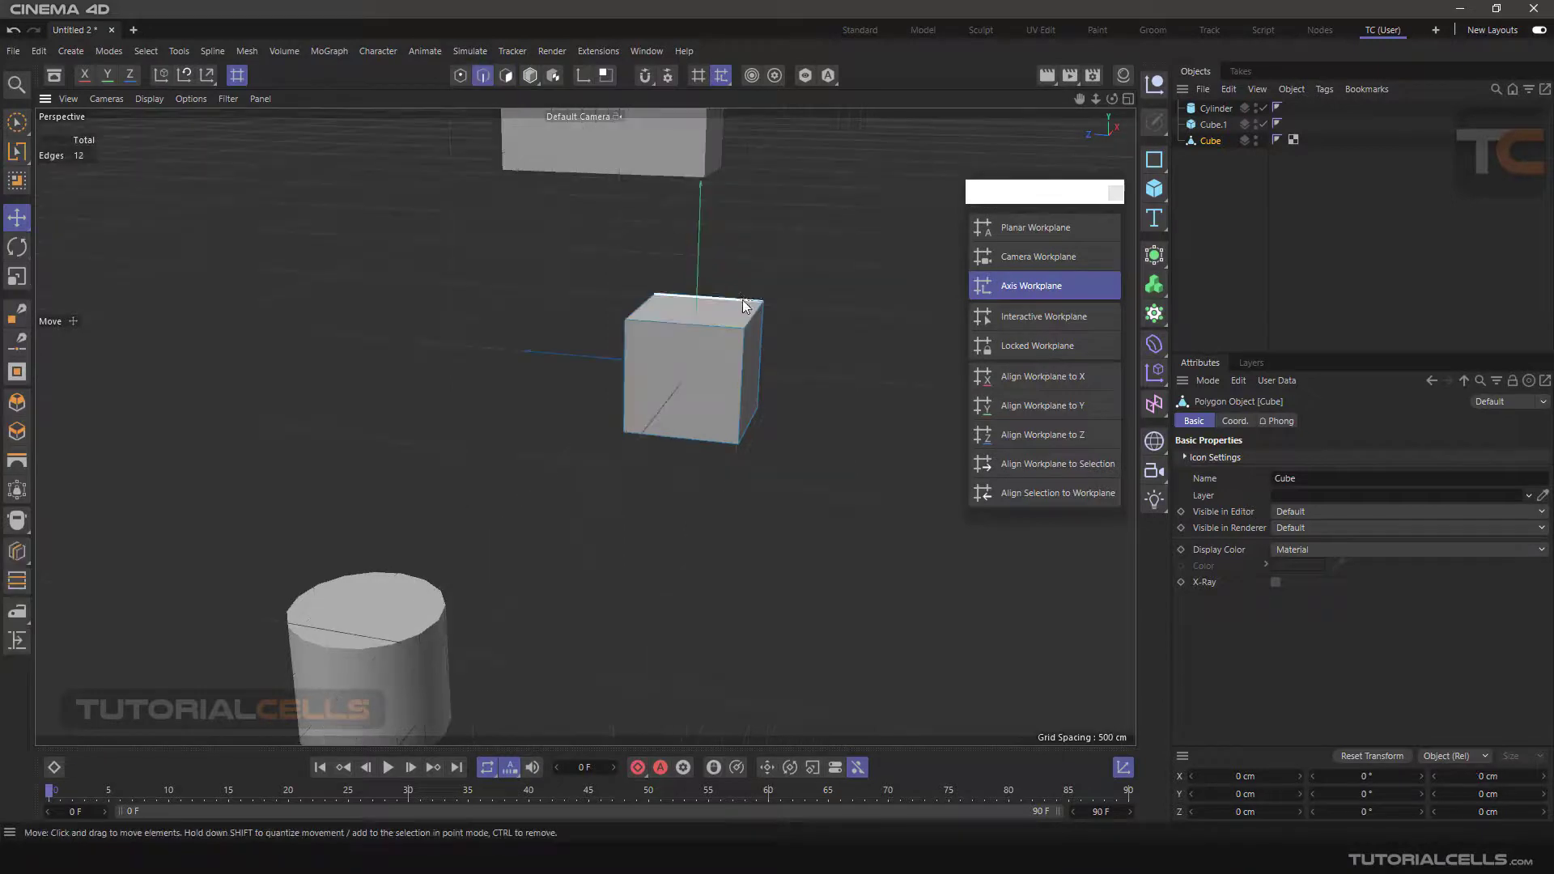
{"action": "left_click", "coordinate": [754, 314]}
{"action": "left_click_drag", "start_coordinate": [737, 363], "coordinate": [702, 335], "text": "alt"}
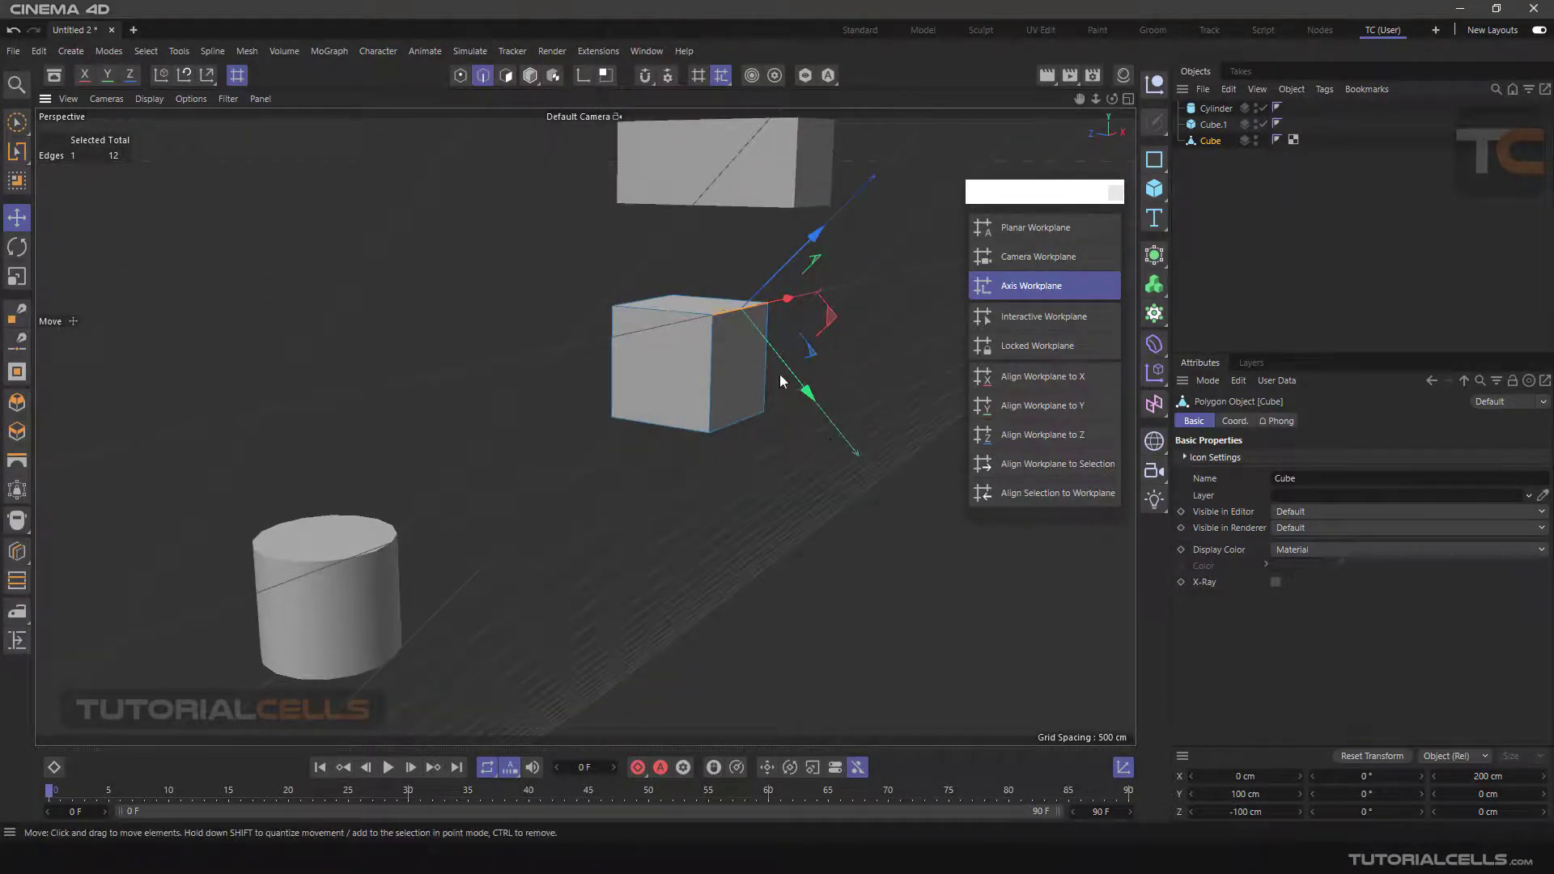
Step: Select a top corner point of the small cube in point mode to place the workplane there
{"action": "left_click", "coordinate": [460, 76]}
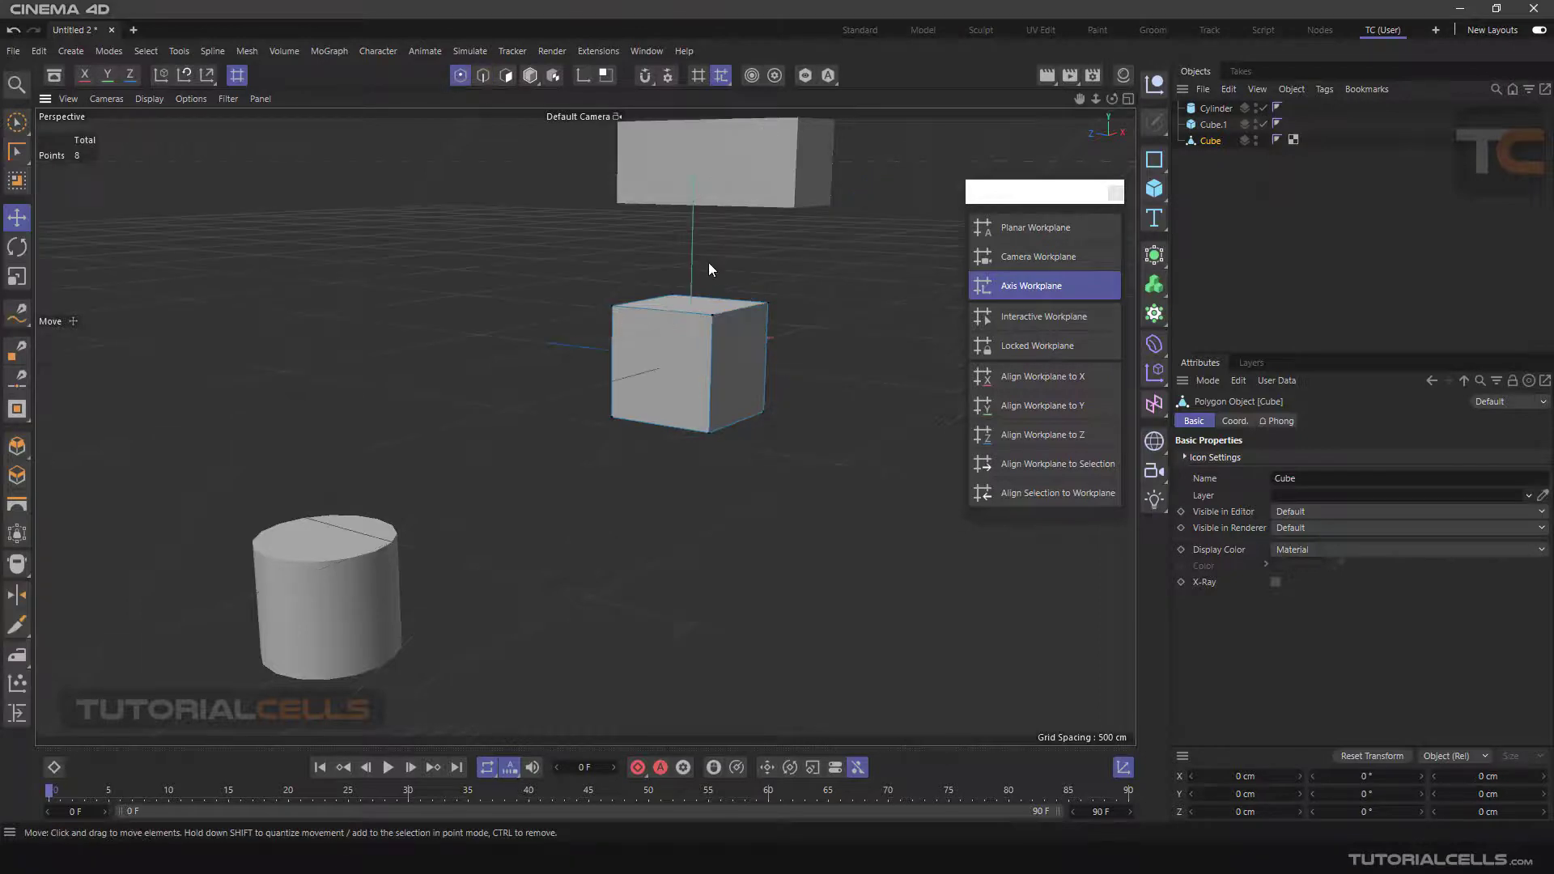
{"action": "left_click", "coordinate": [711, 314]}
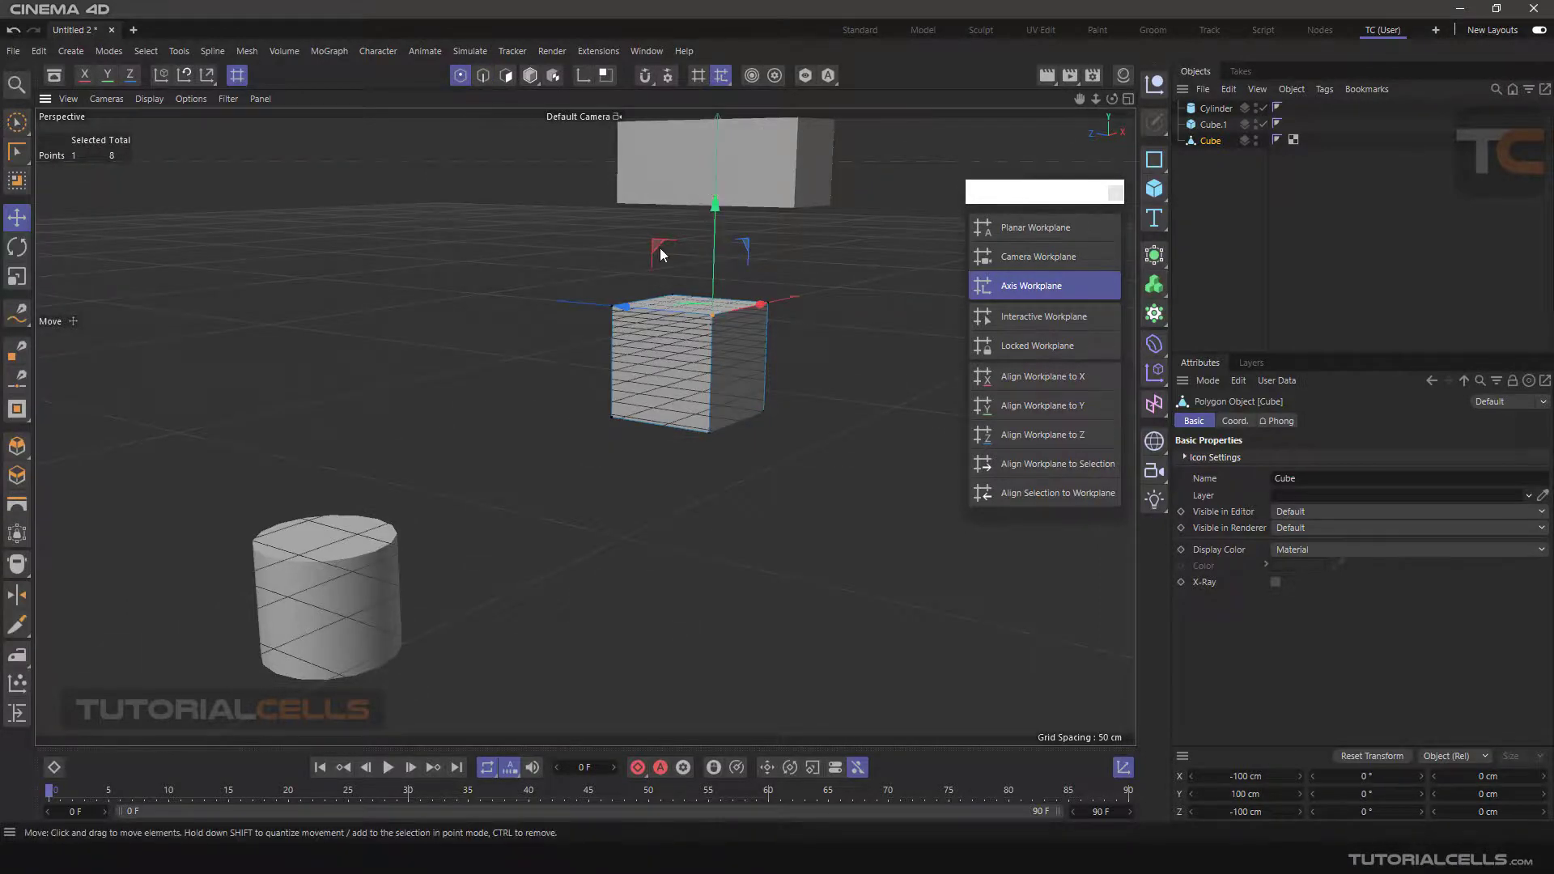
{"action": "left_click_drag", "start_coordinate": [659, 247], "coordinate": [807, 293], "text": "alt"}
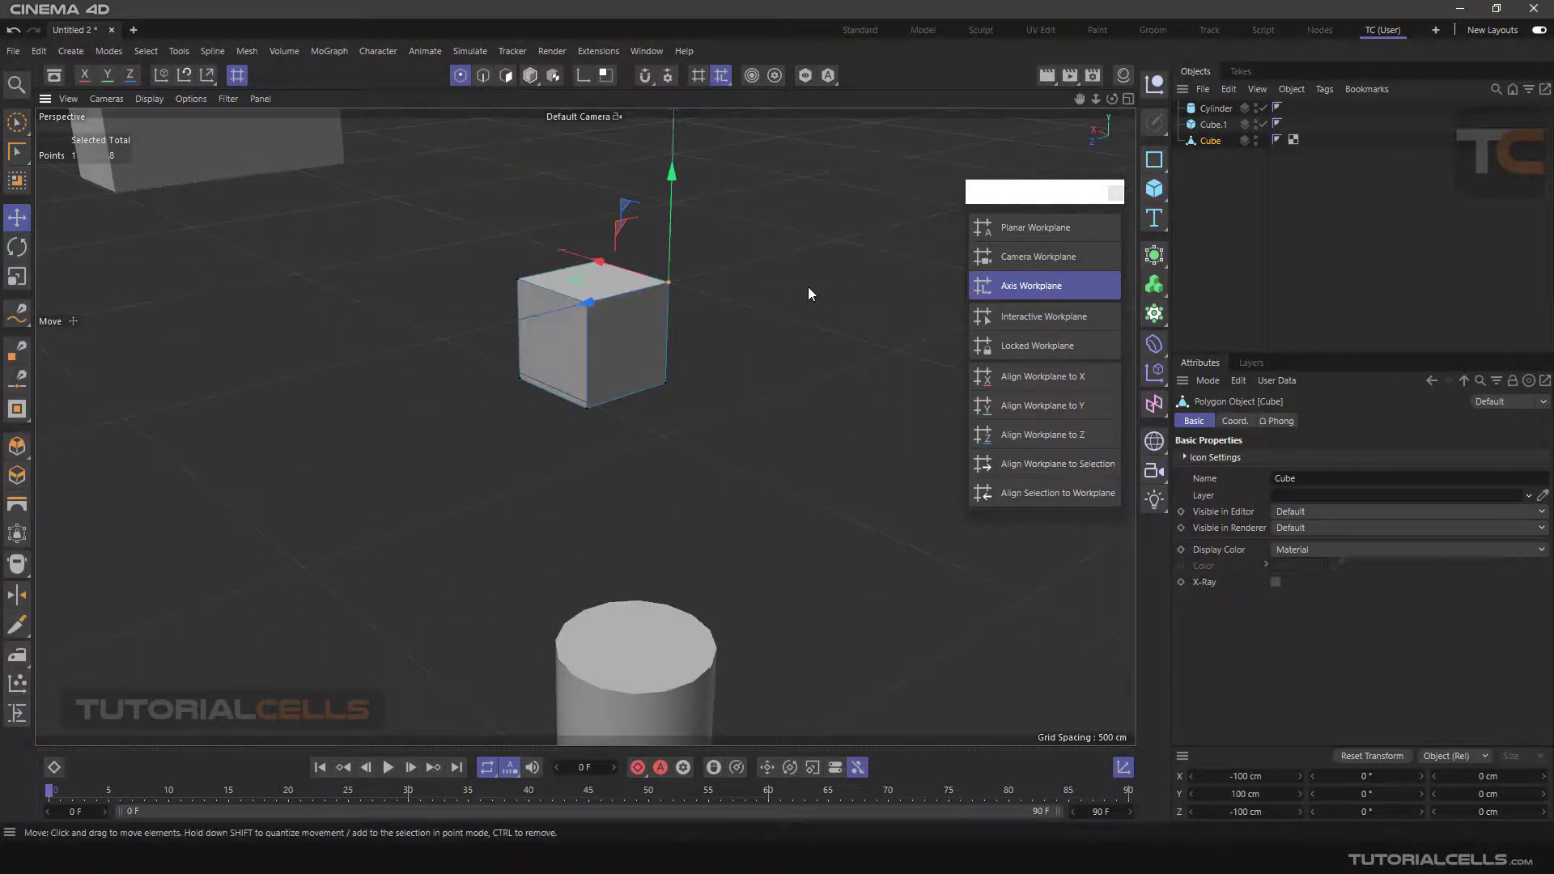
Step: Align the workplane to Y, and return to model mode with all objects deselected
{"action": "left_click", "coordinate": [505, 76]}
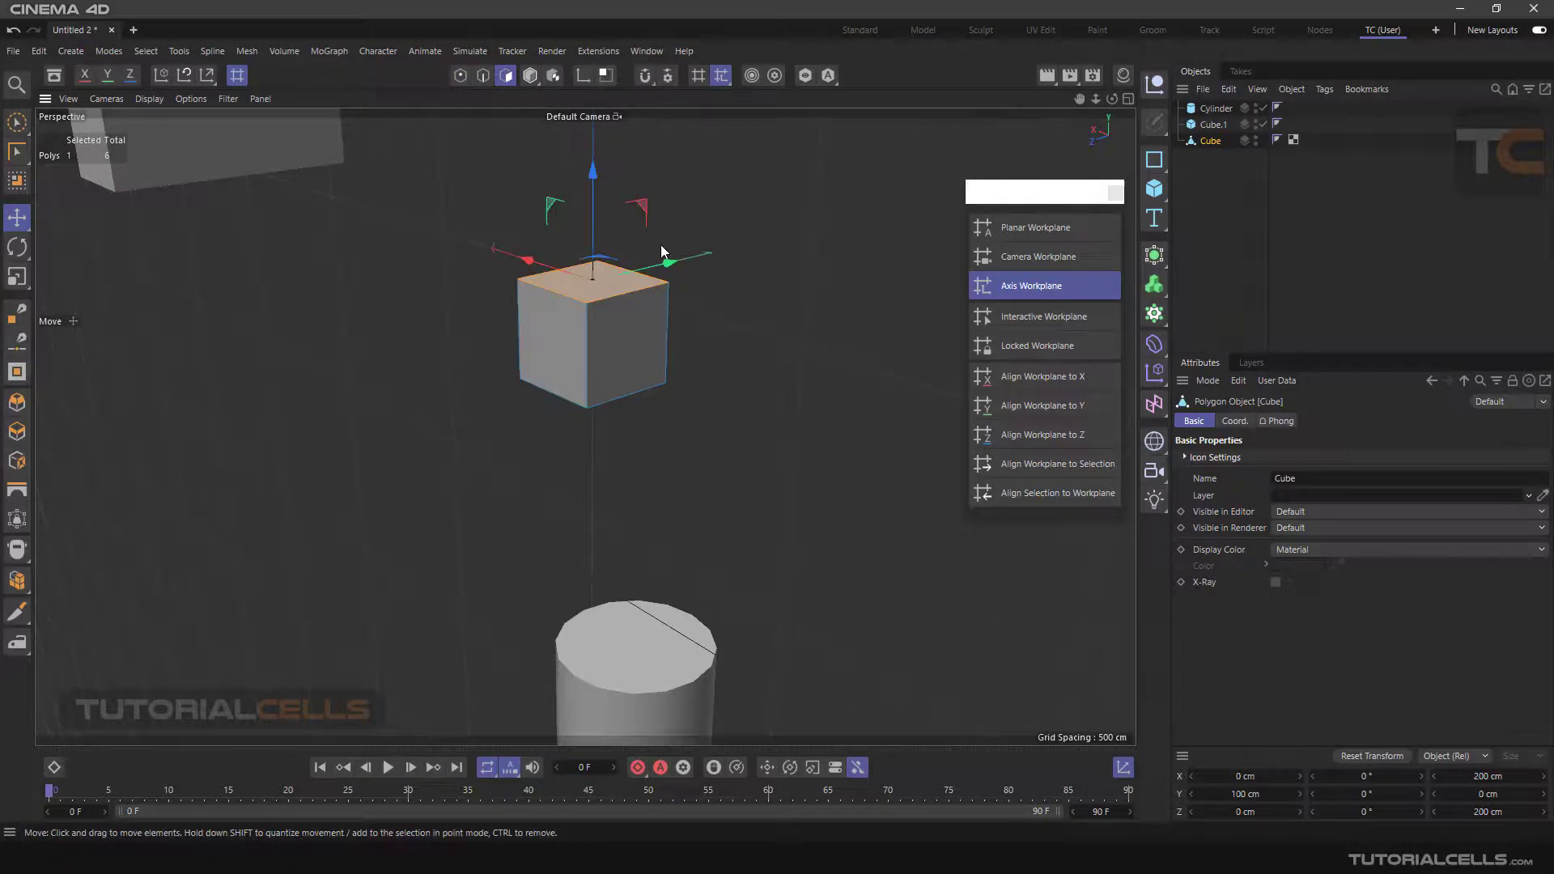
{"action": "left_click", "coordinate": [1043, 409]}
{"action": "scroll", "coordinate": [742, 386], "scroll_direction": "down", "scroll_amount": 5}
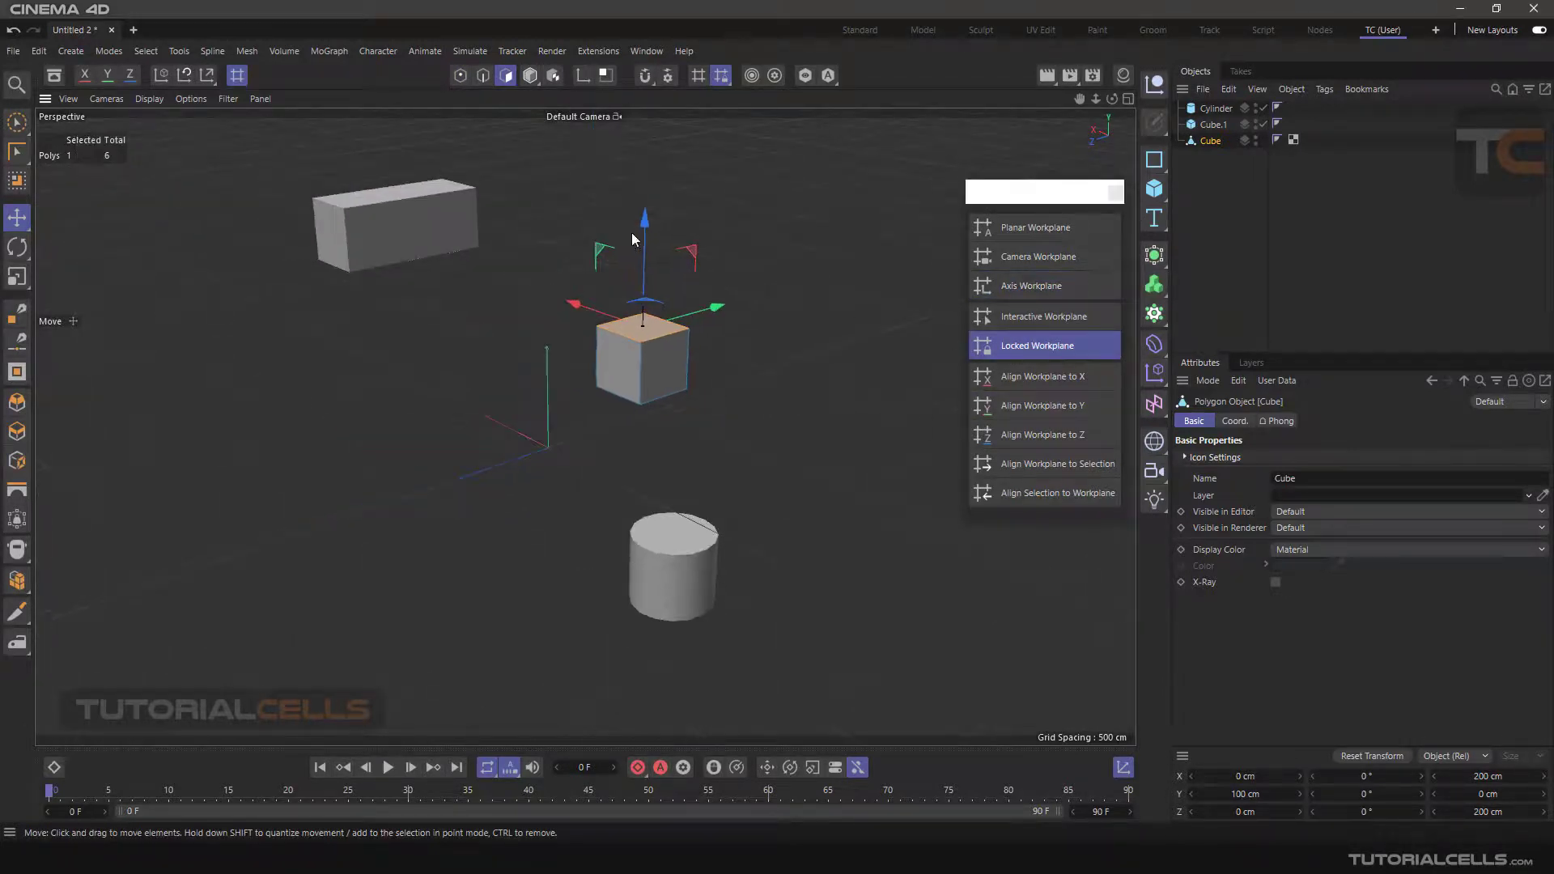
{"action": "left_click", "coordinate": [530, 75]}
{"action": "middle_click_drag", "start_coordinate": [714, 333], "coordinate": [747, 337], "text": "alt"}
{"action": "left_click", "coordinate": [789, 356]}
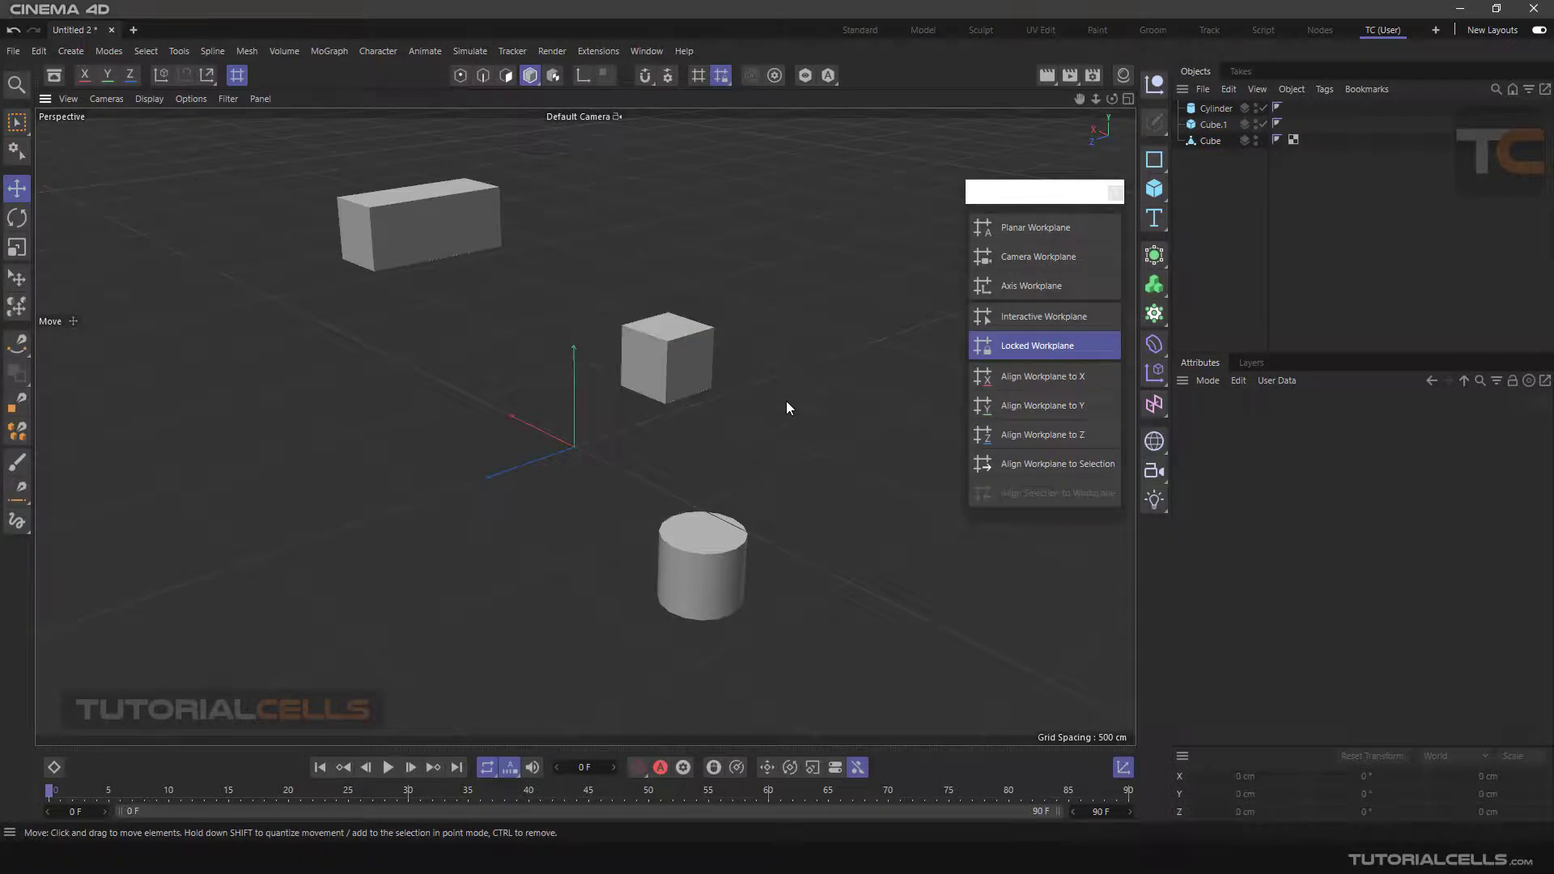
Step: Turn on Interactive Workplane to test it over the objects, and realign the workplane to Y
{"action": "left_click", "coordinate": [1021, 319]}
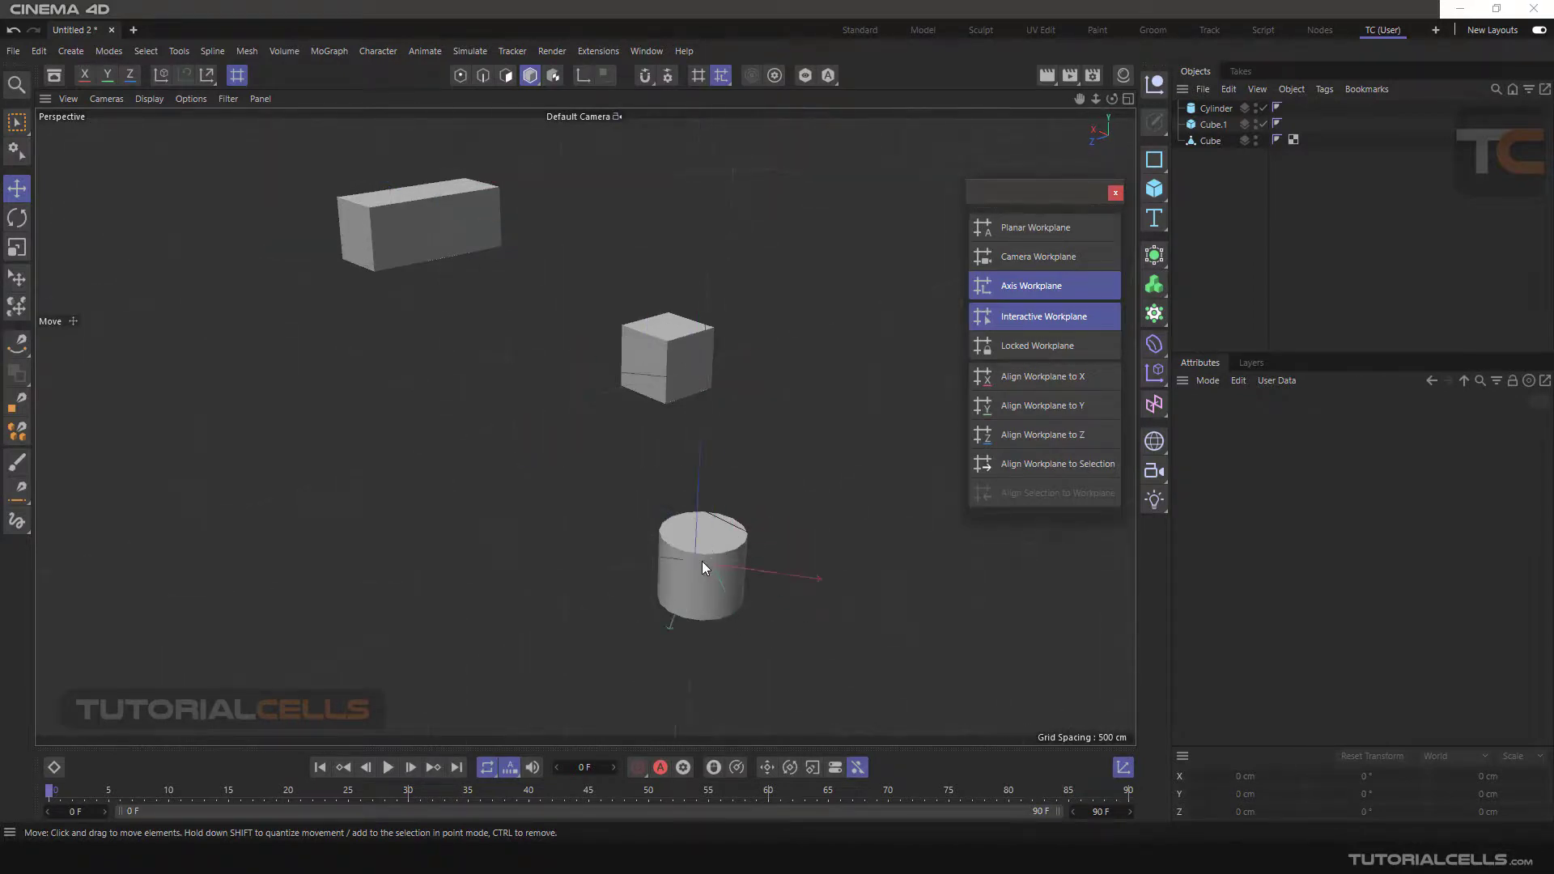
{"action": "left_click", "coordinate": [1041, 407]}
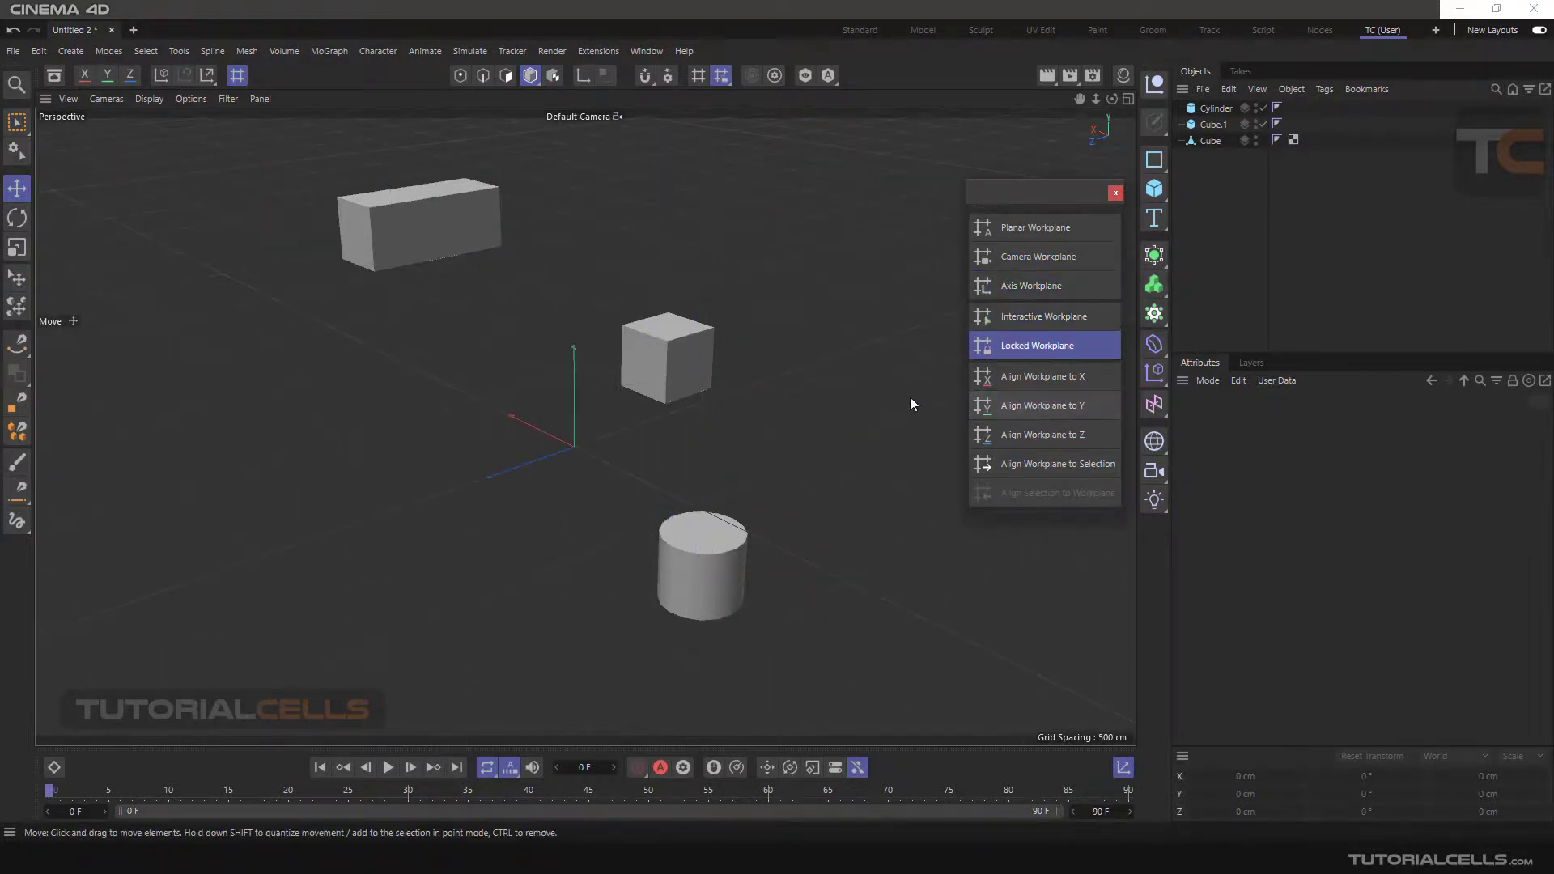
{"action": "left_click_drag", "start_coordinate": [698, 435], "coordinate": [574, 411], "text": "alt"}
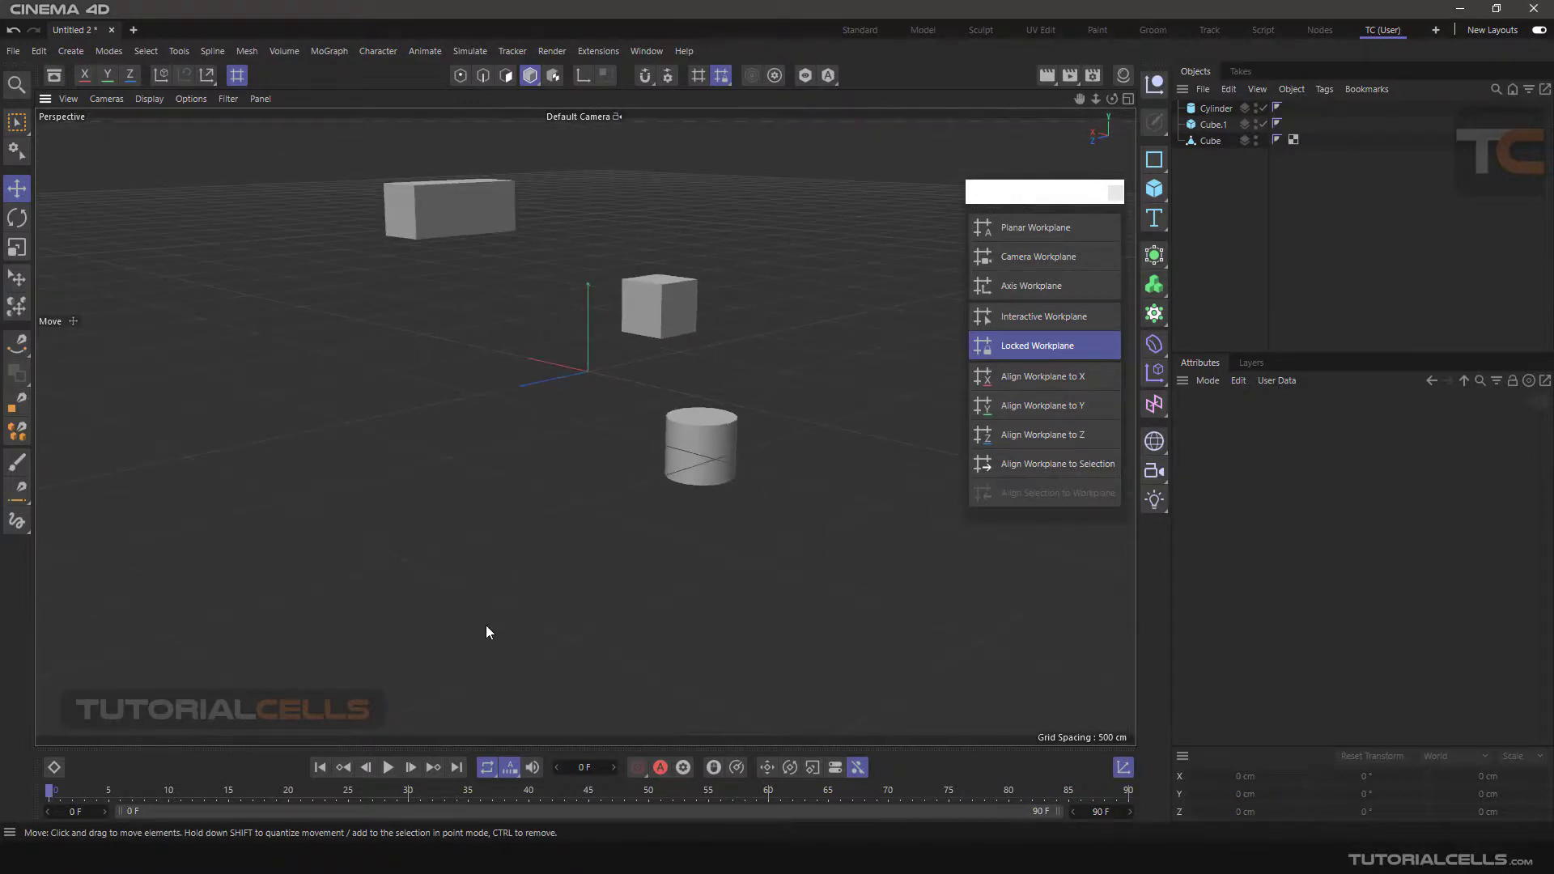